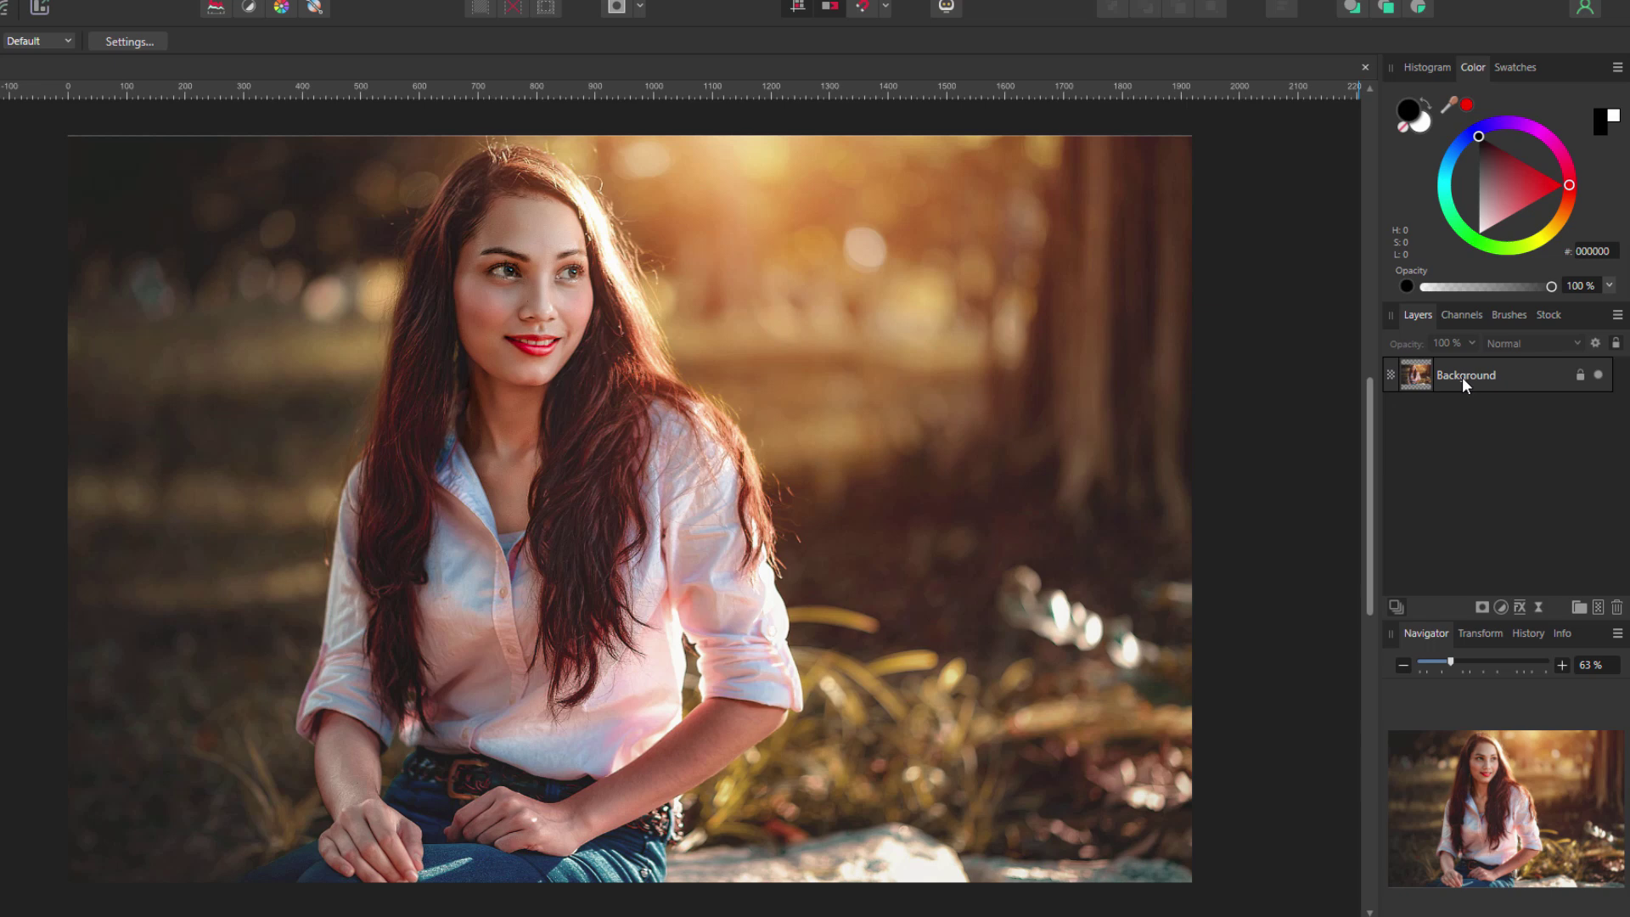
- Duplicate the Background layer twice and hide the original Background
left_click(1471, 375)
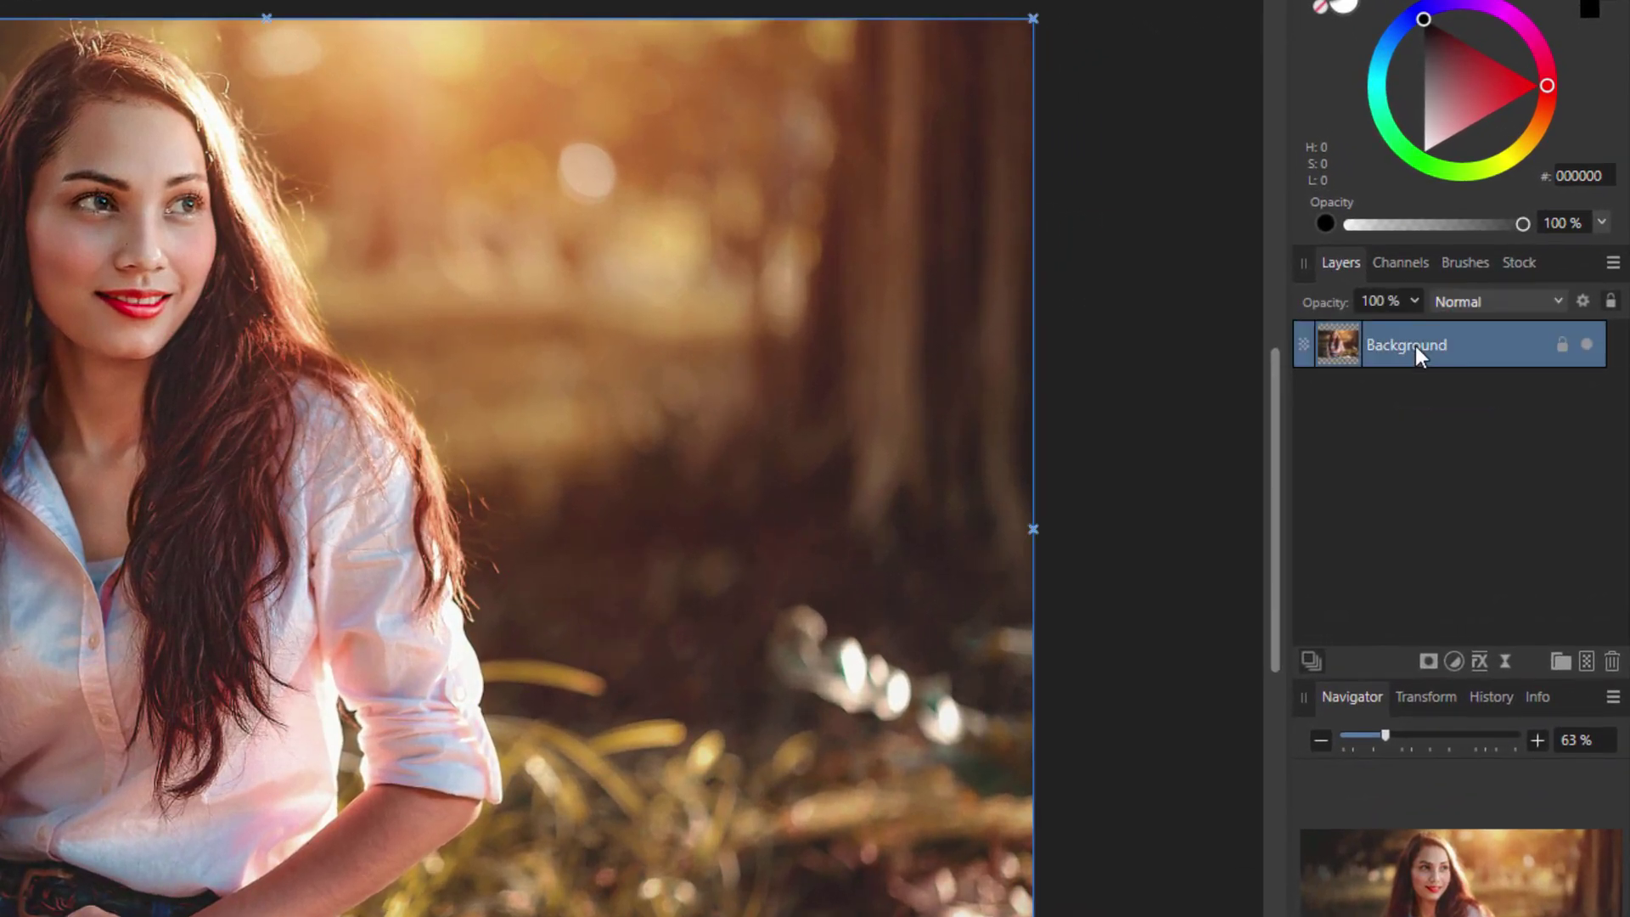
right_click(1415, 345)
left_click(1377, 623)
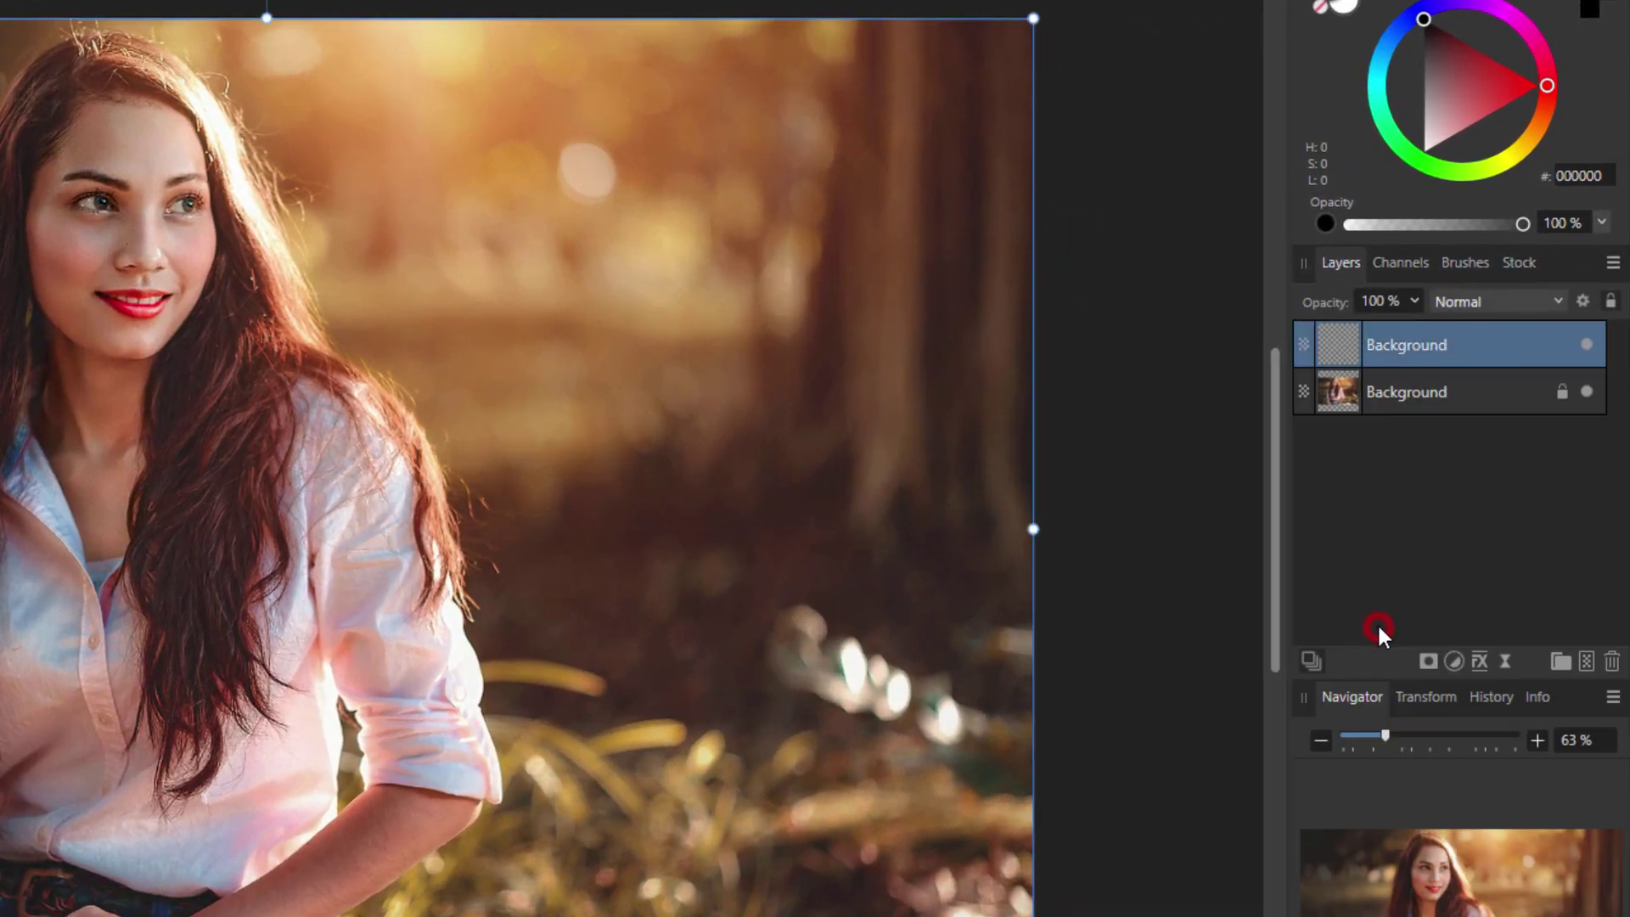
left_click(1422, 391)
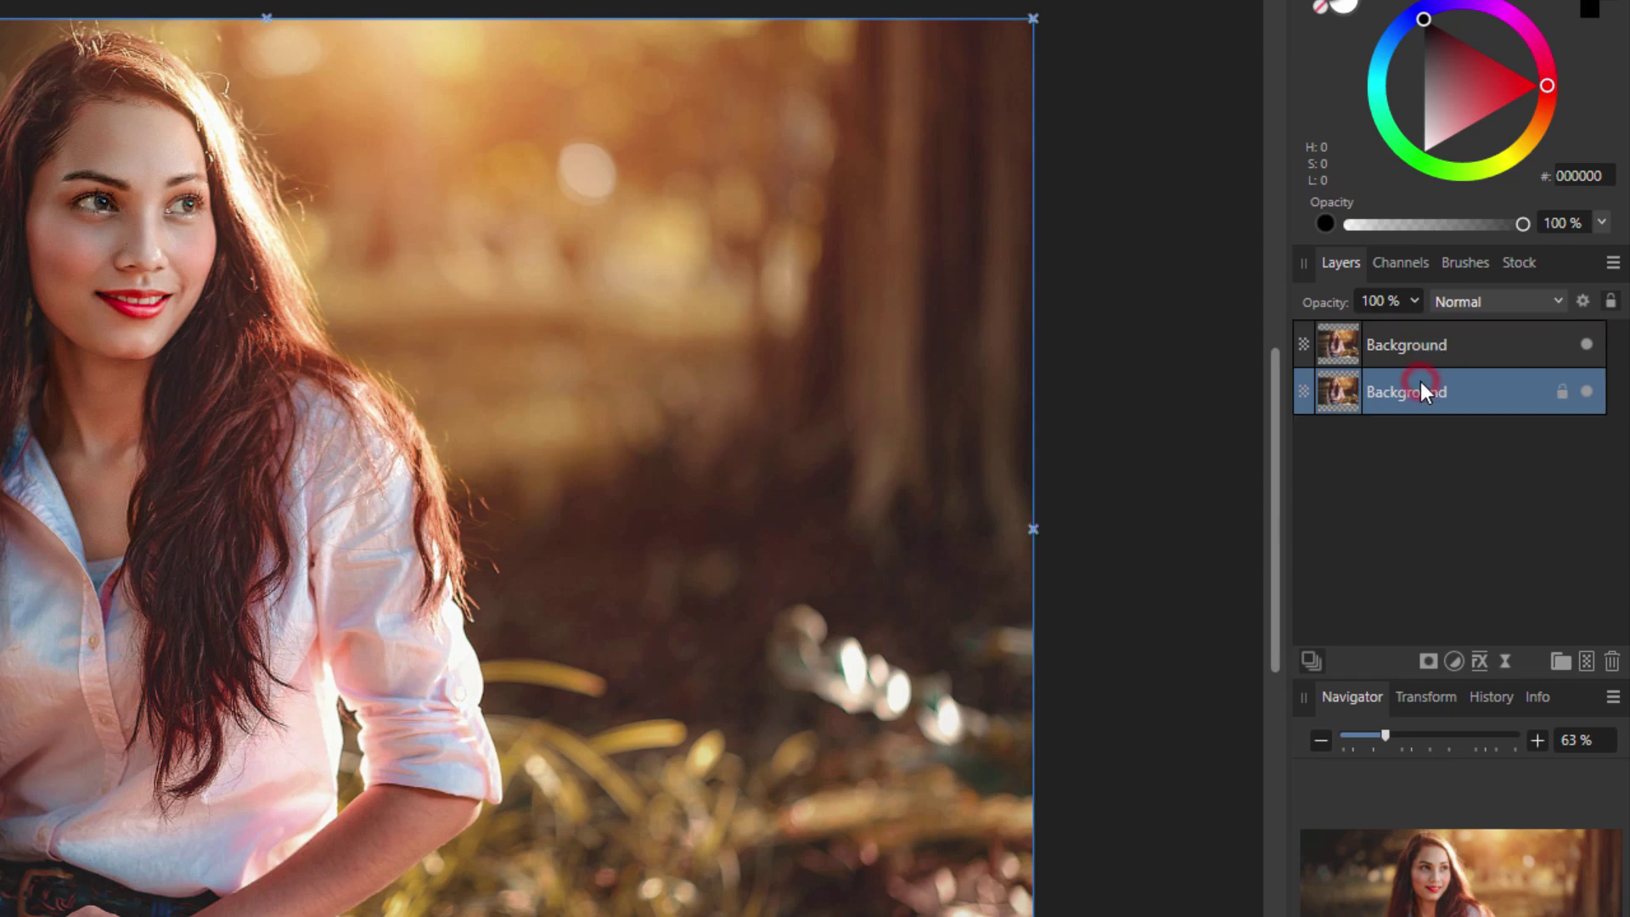
right_click(1422, 390)
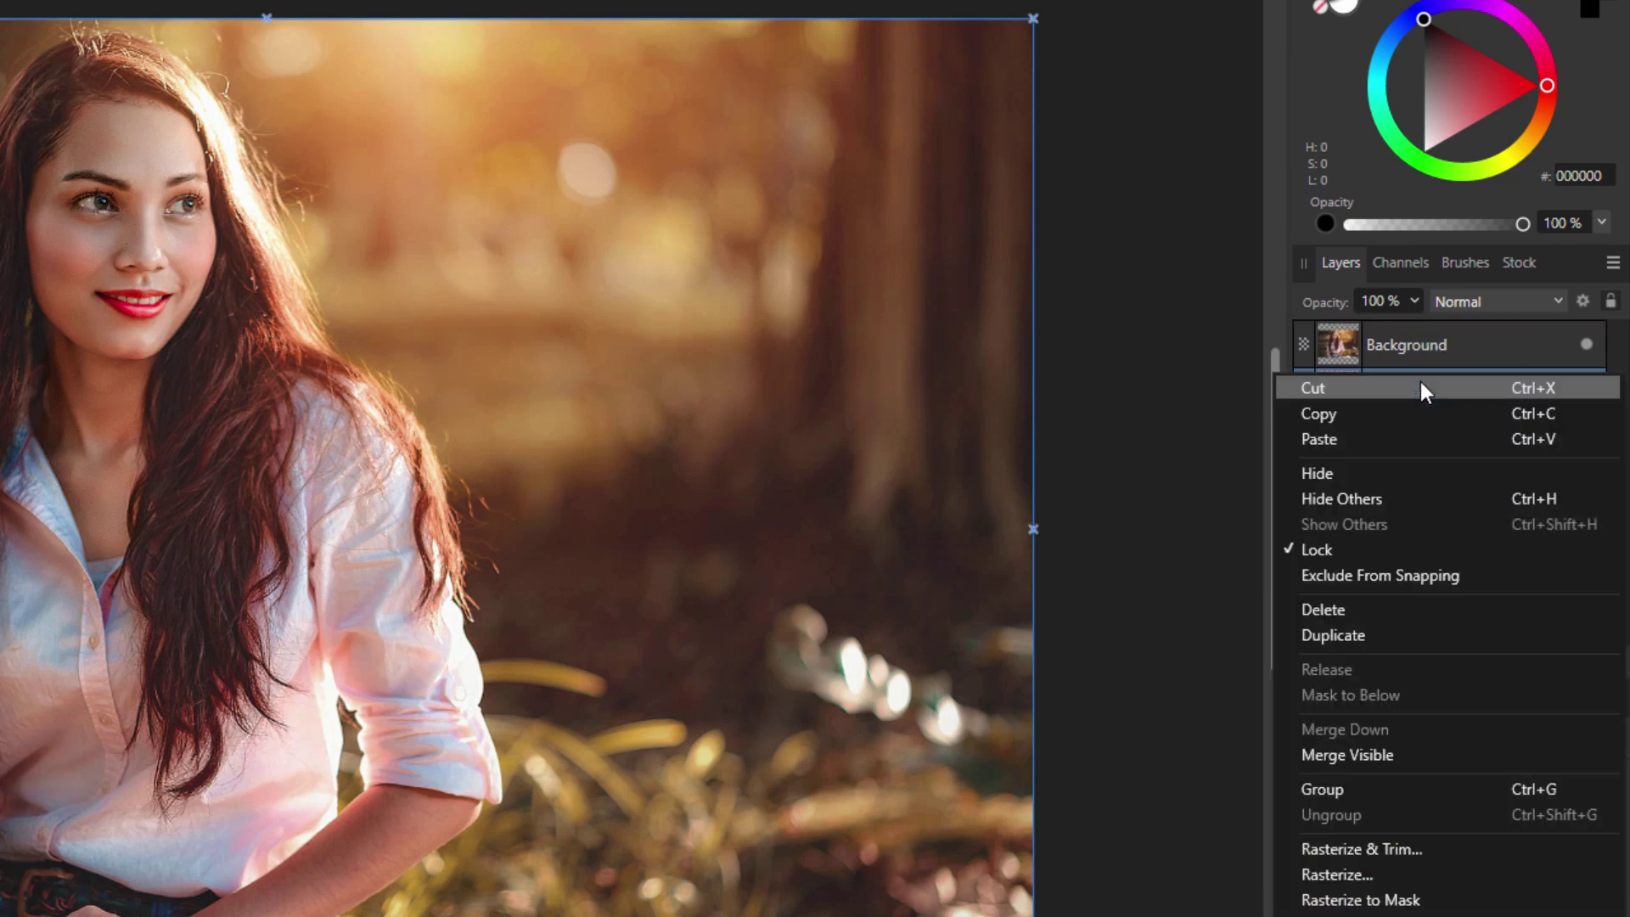
left_click(1398, 635)
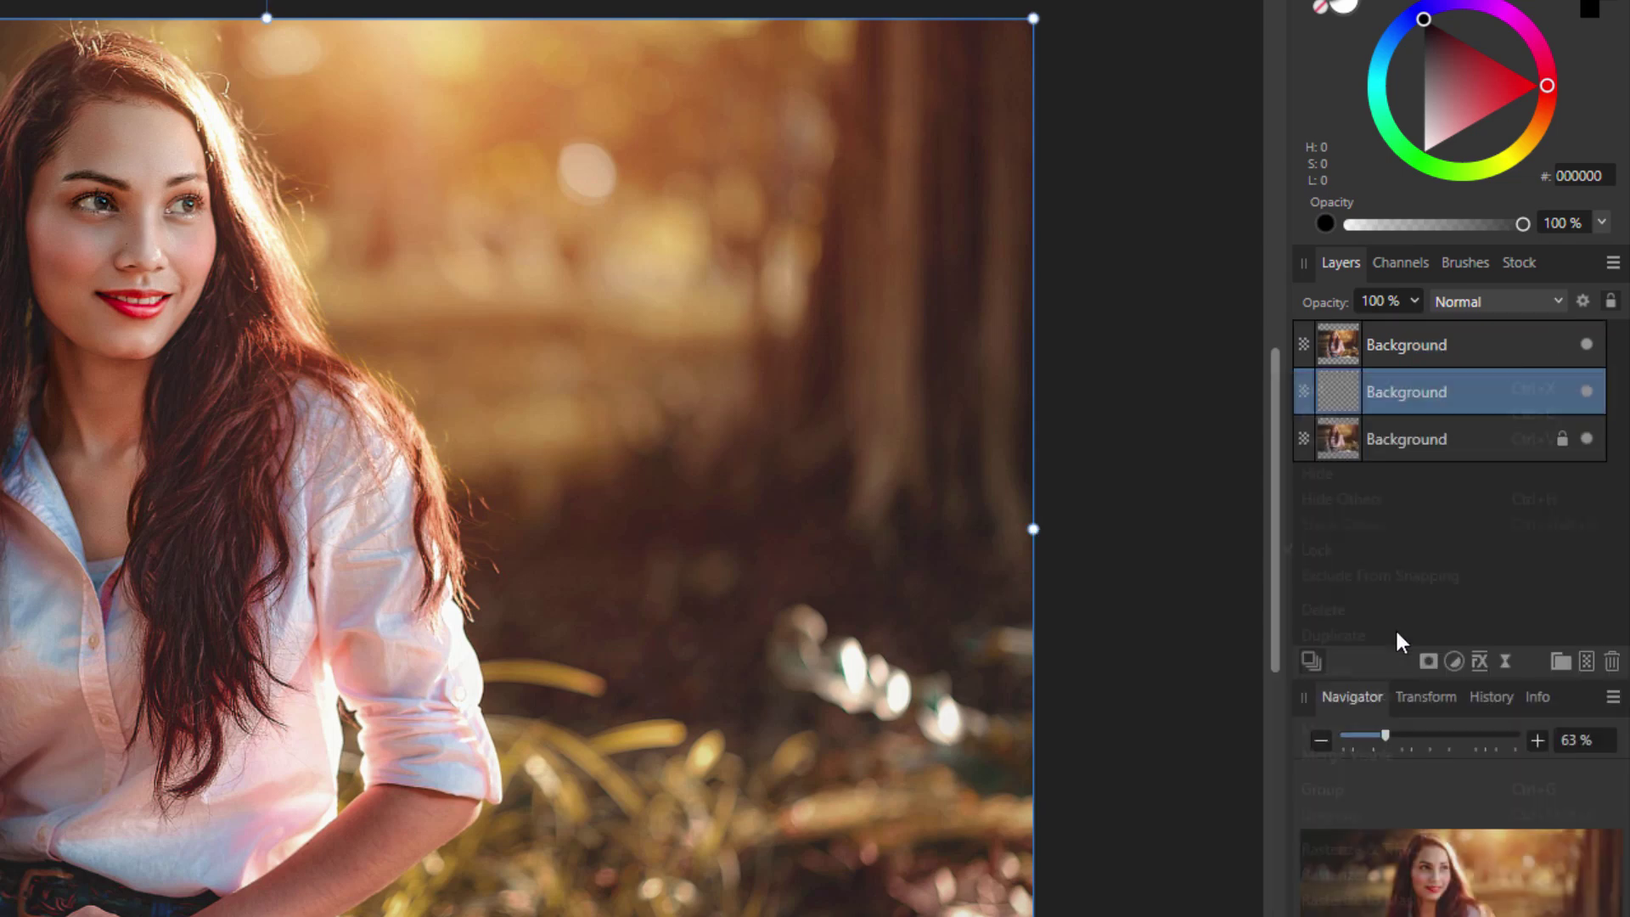
left_click(1585, 439)
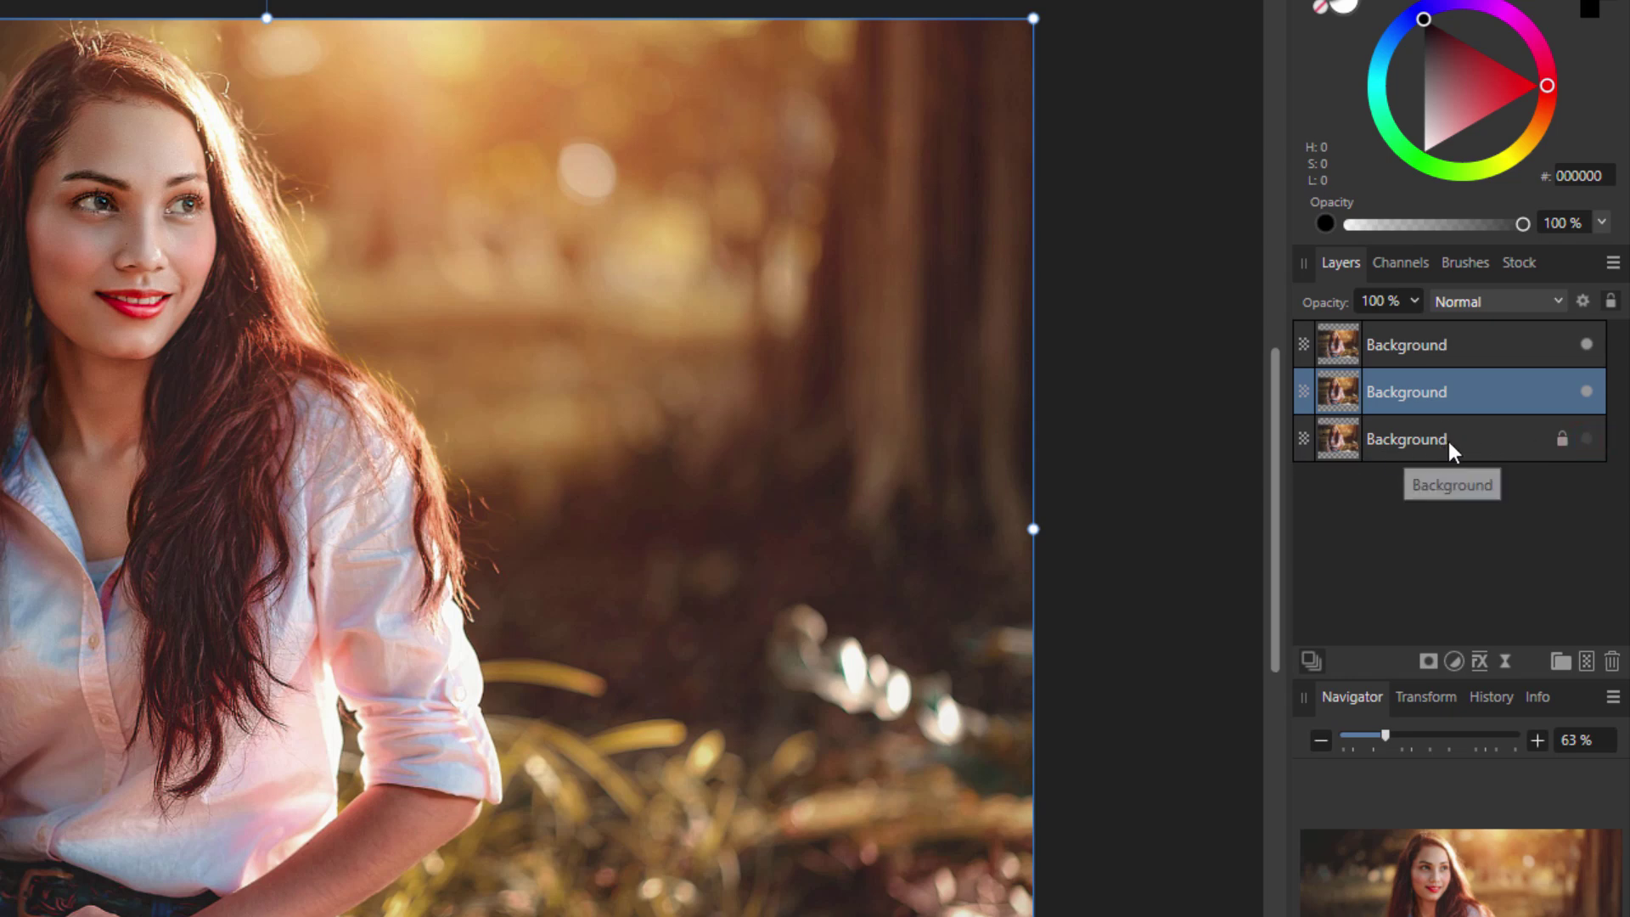
- Rename the middle copy 'zoom' and the top copy 'subject', then hide 'zoom'
double_click(1401, 393)
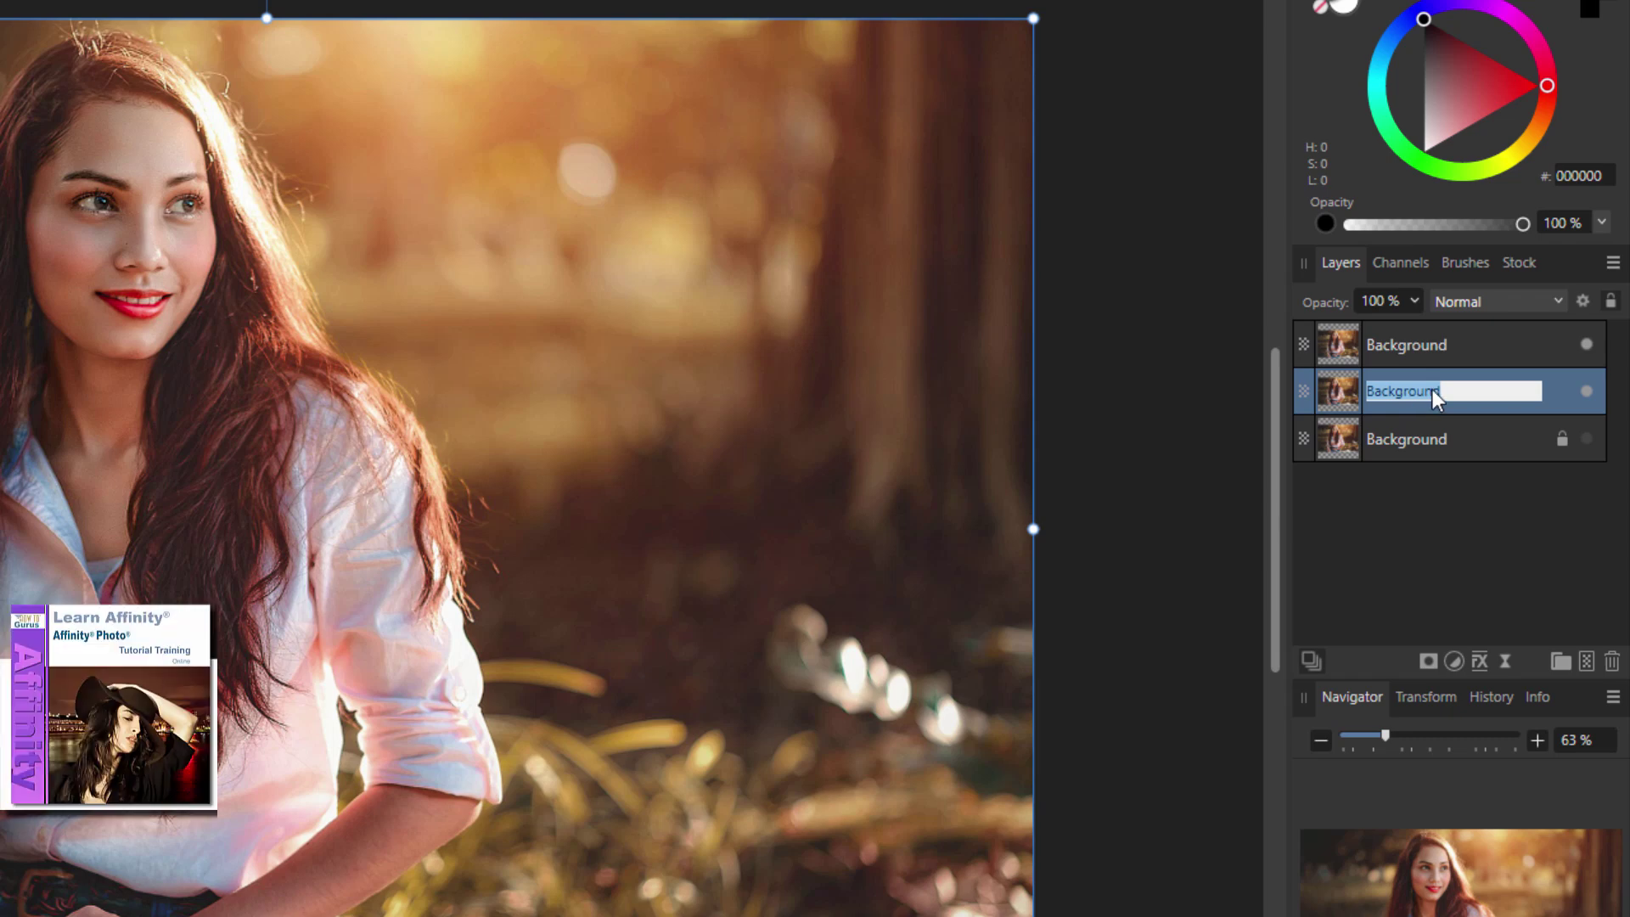
type("zoom")
left_click(1434, 340)
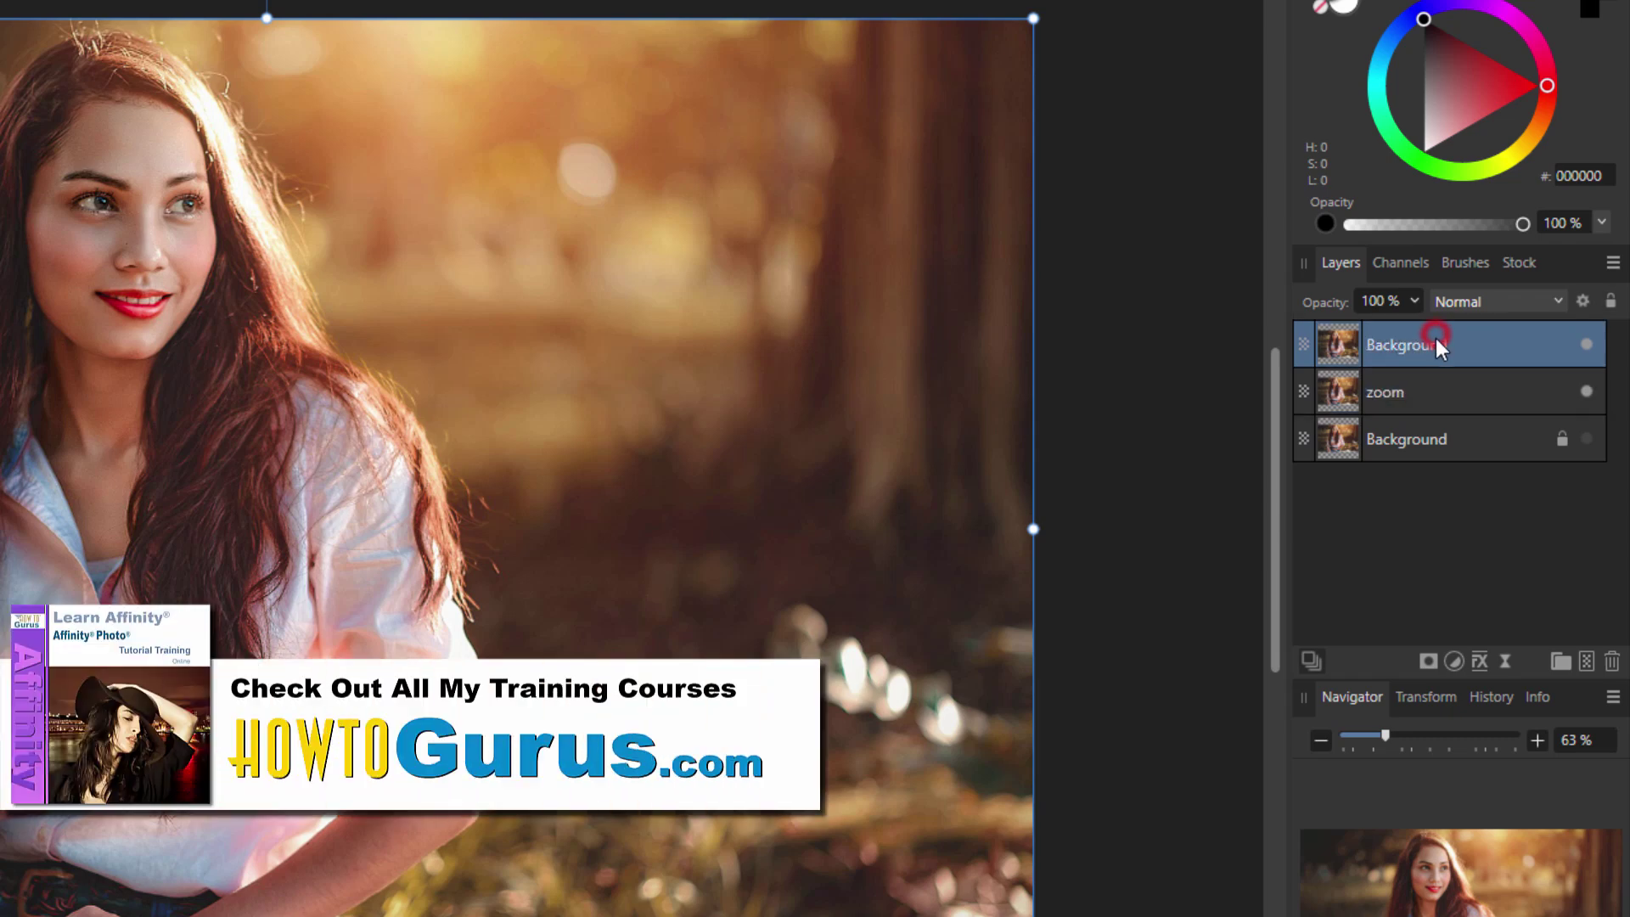
double_click(1432, 345)
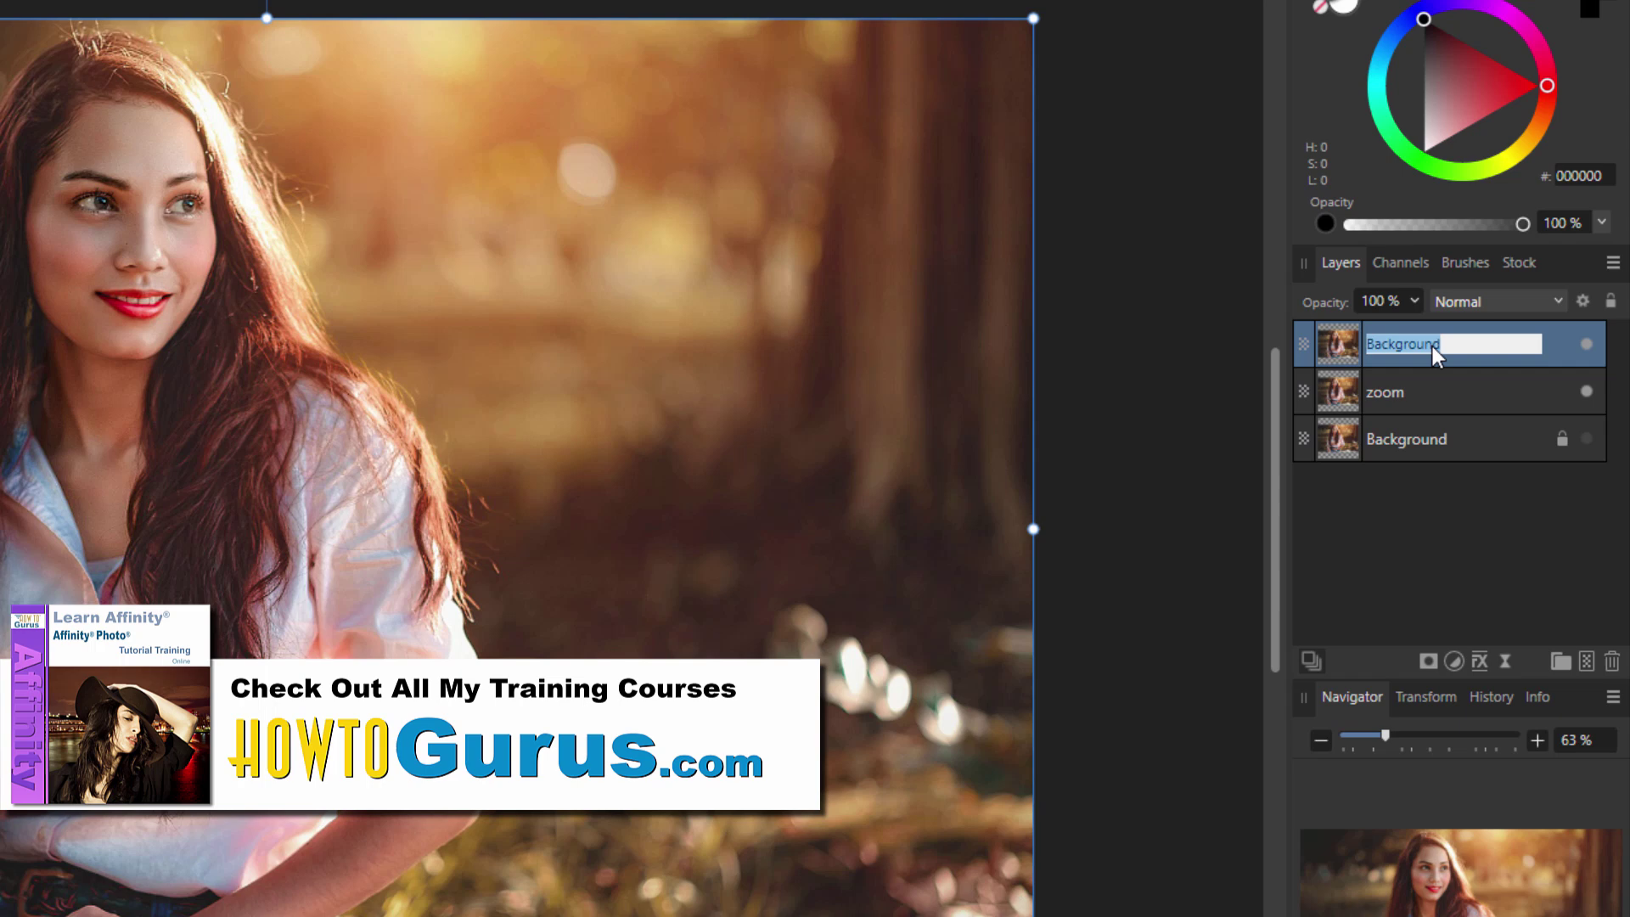
type("subject")
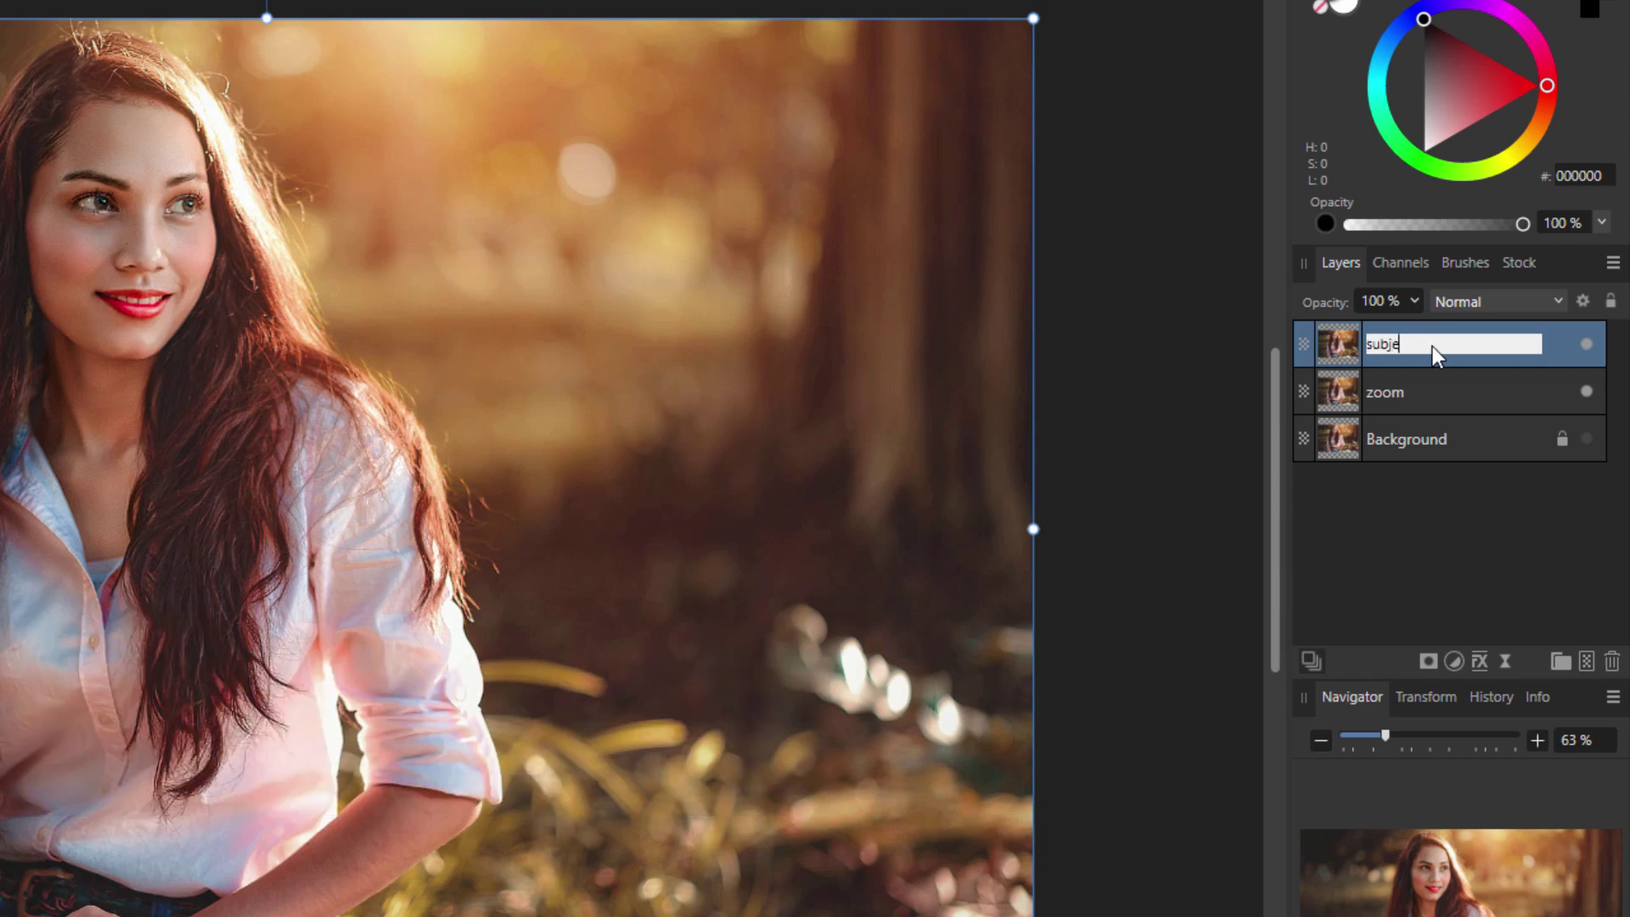
key("Return")
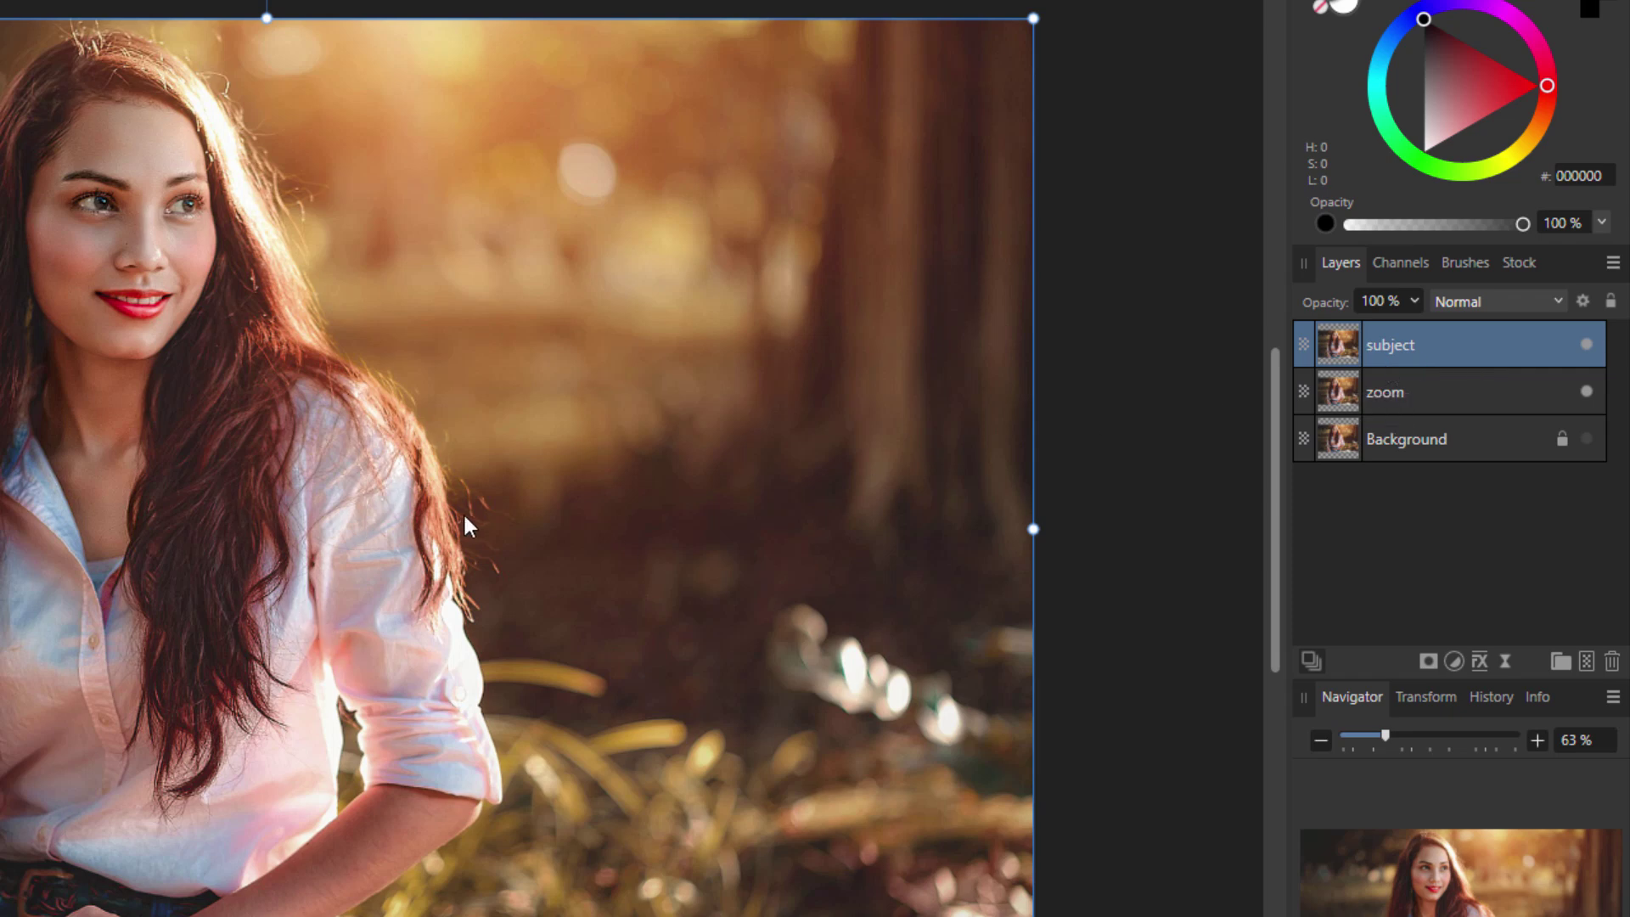
left_click(1586, 391)
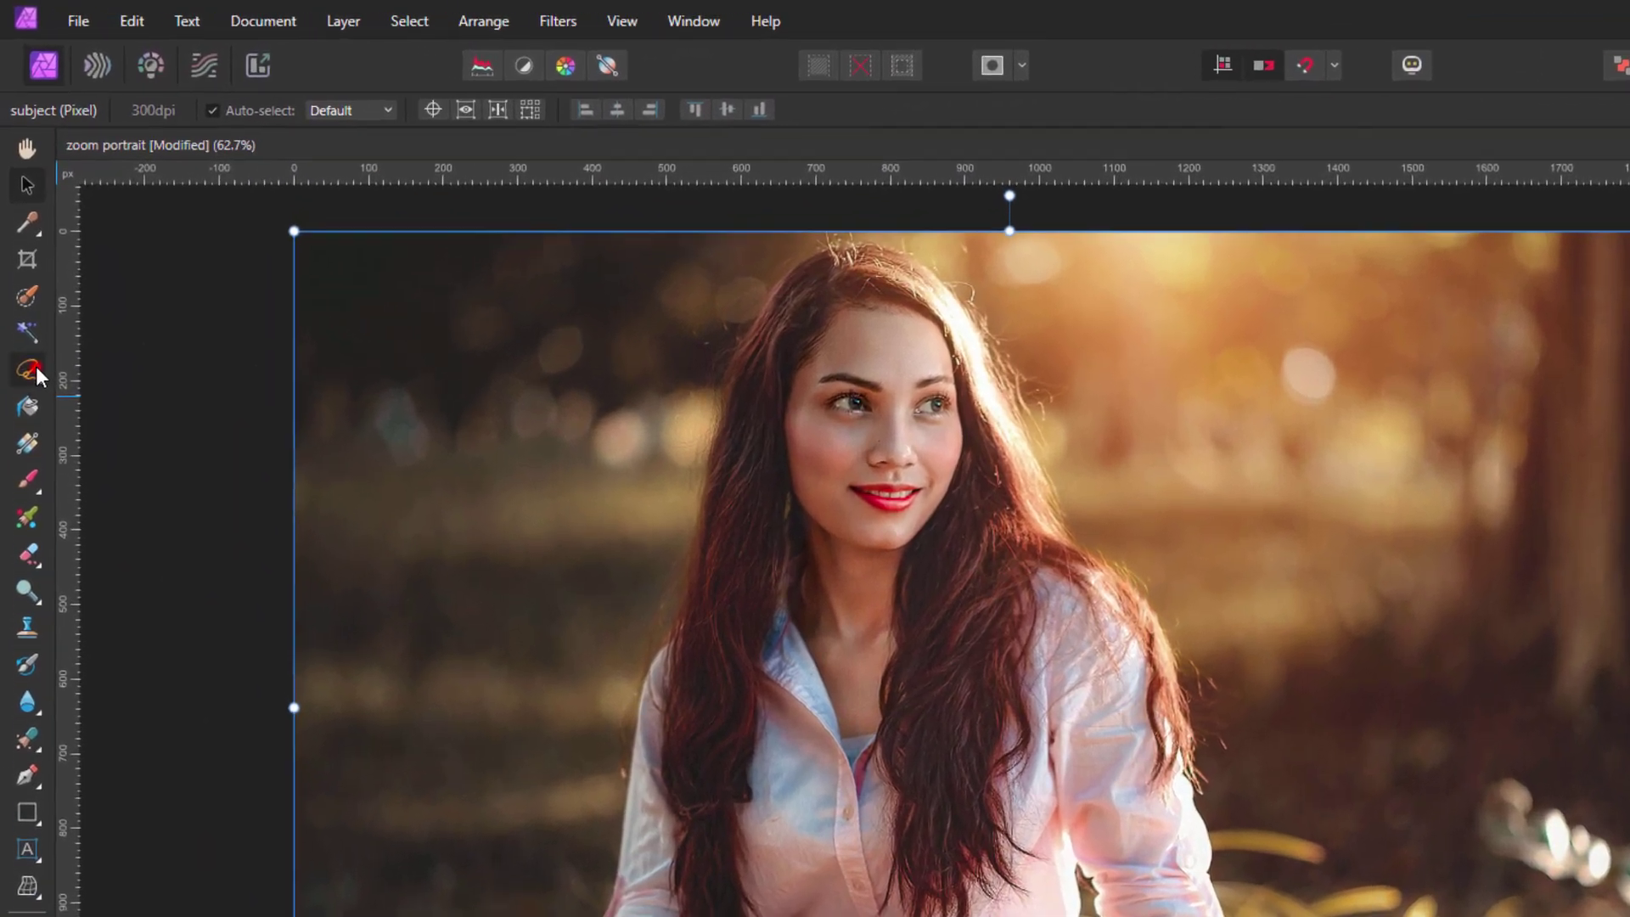
- Switch to the Freehand Selection Tool and change its Type from Polygonal to Freehand
left_click(24, 303)
left_click(81, 303)
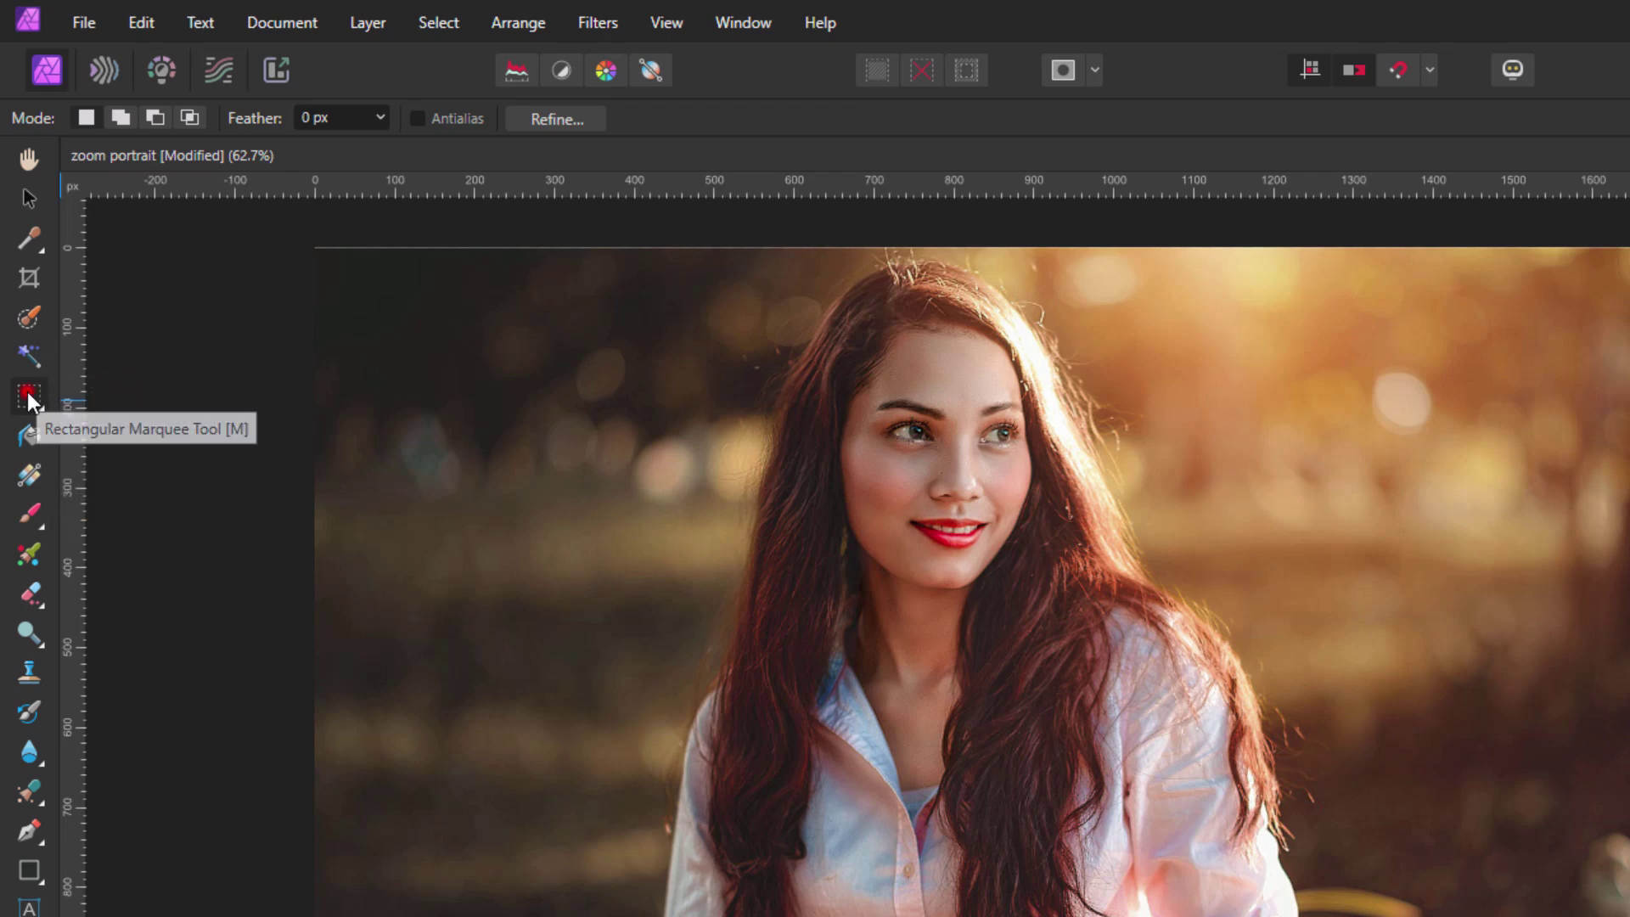
left_click(29, 396)
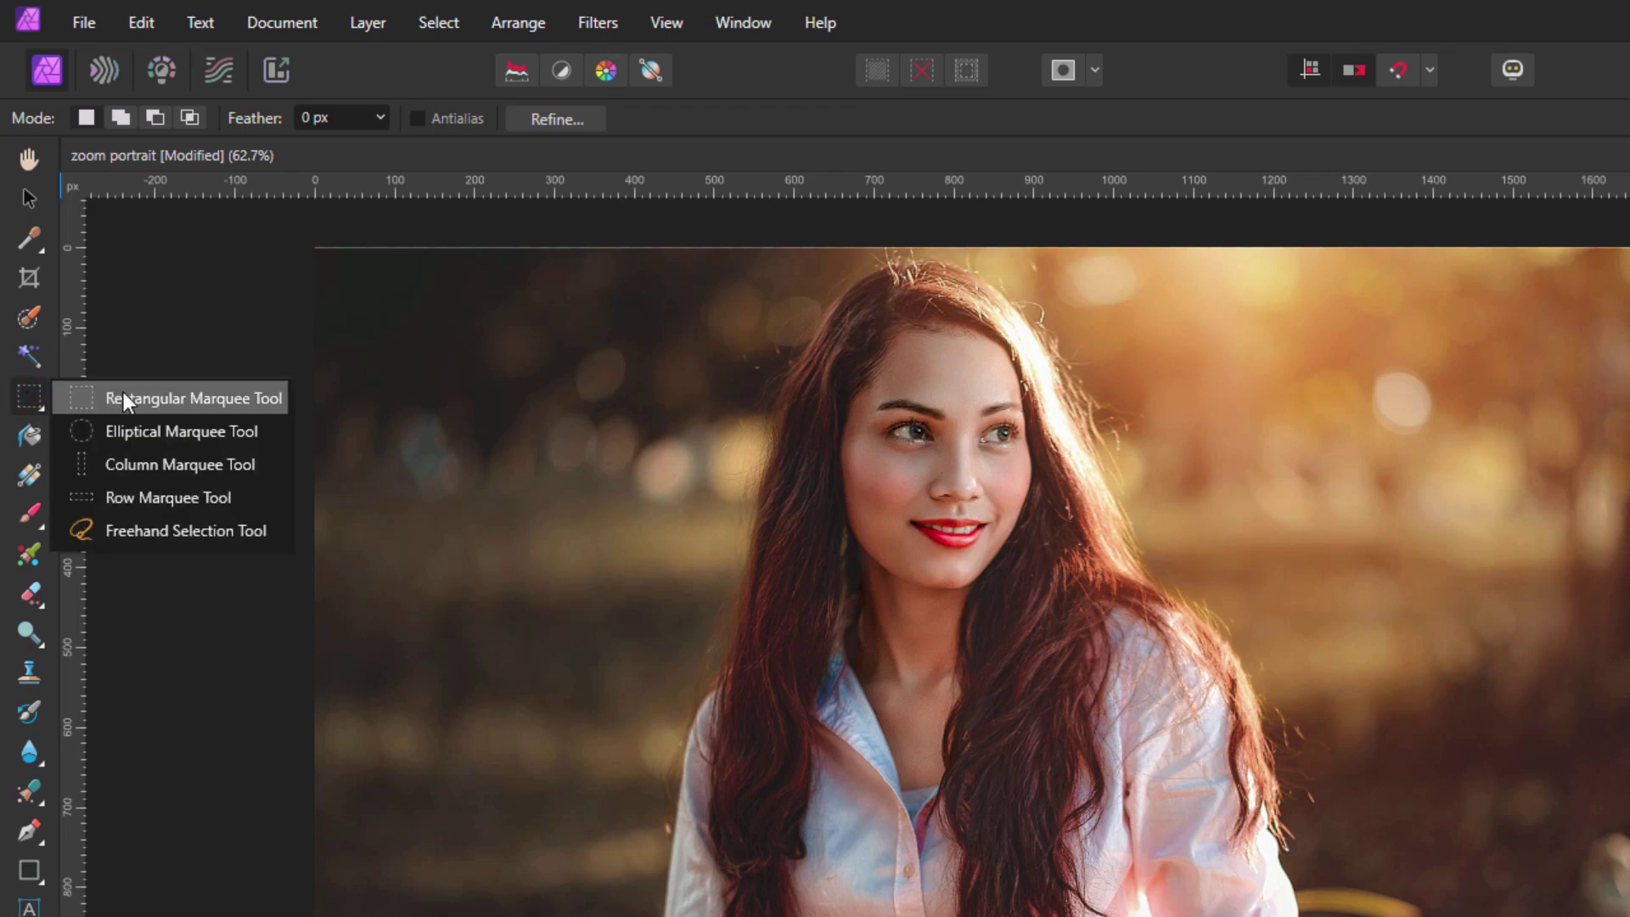
left_click(182, 528)
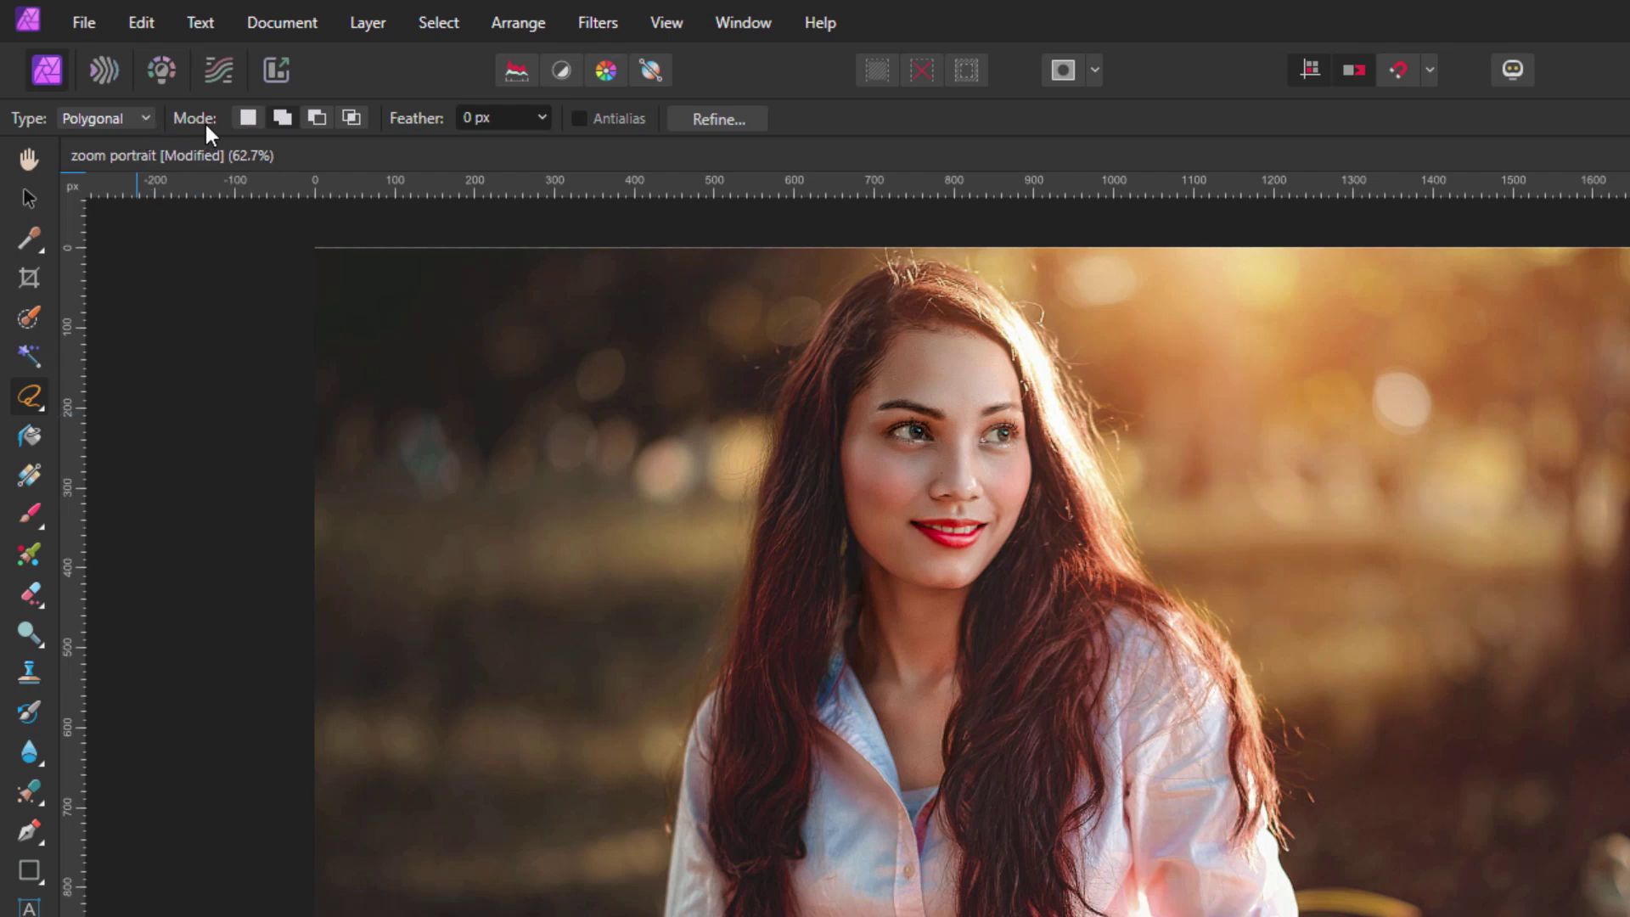
left_click(148, 118)
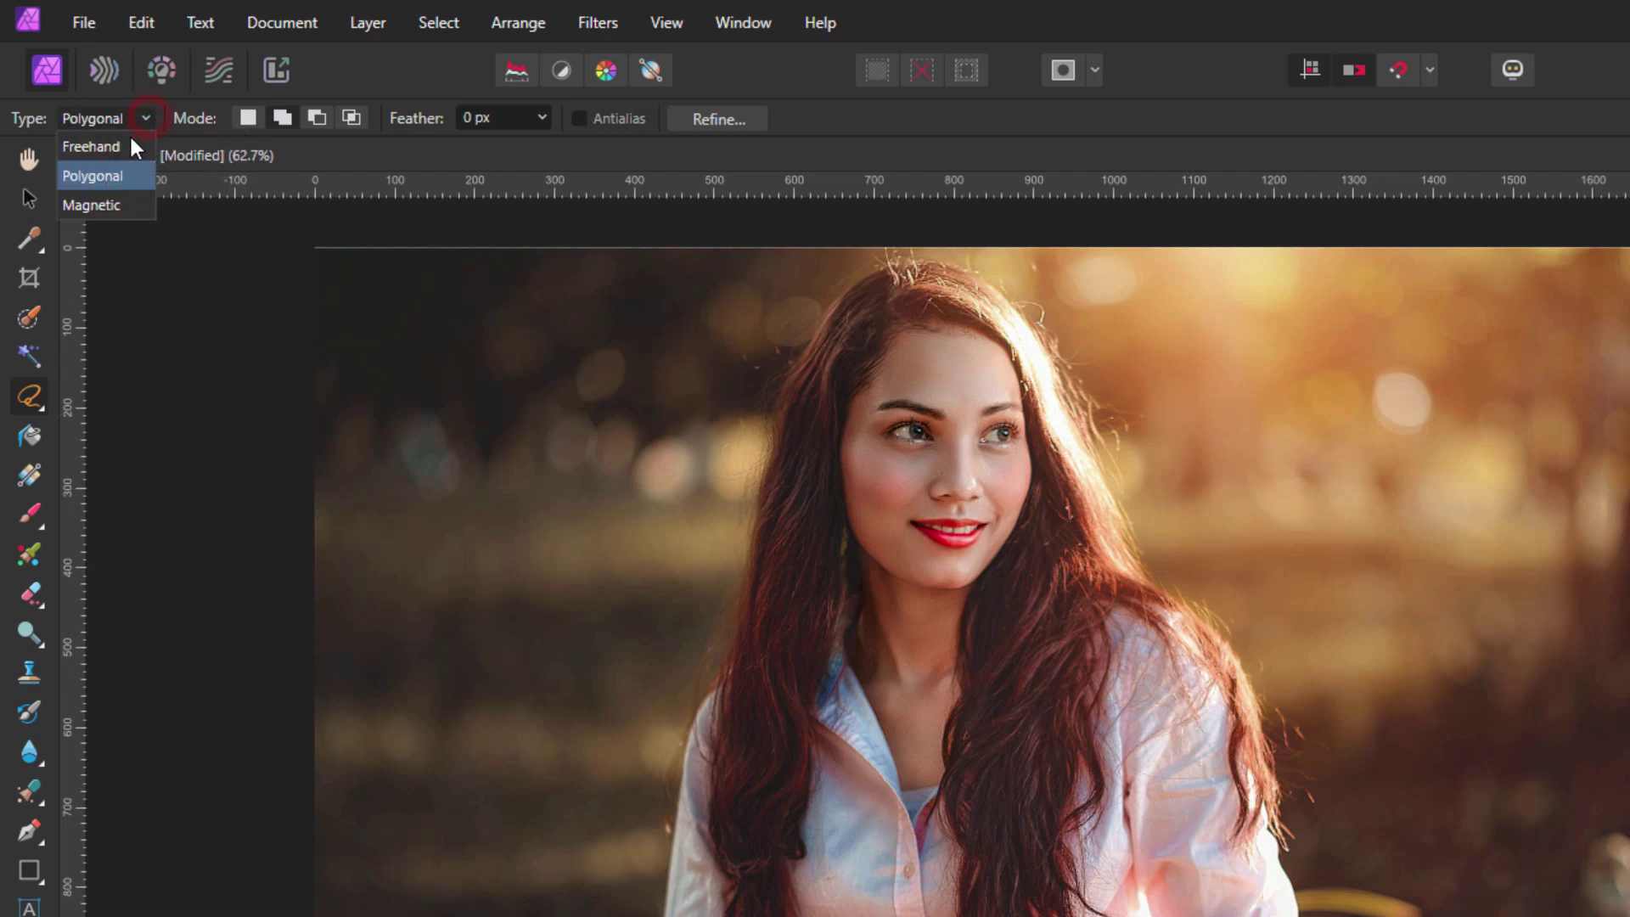
left_click(130, 144)
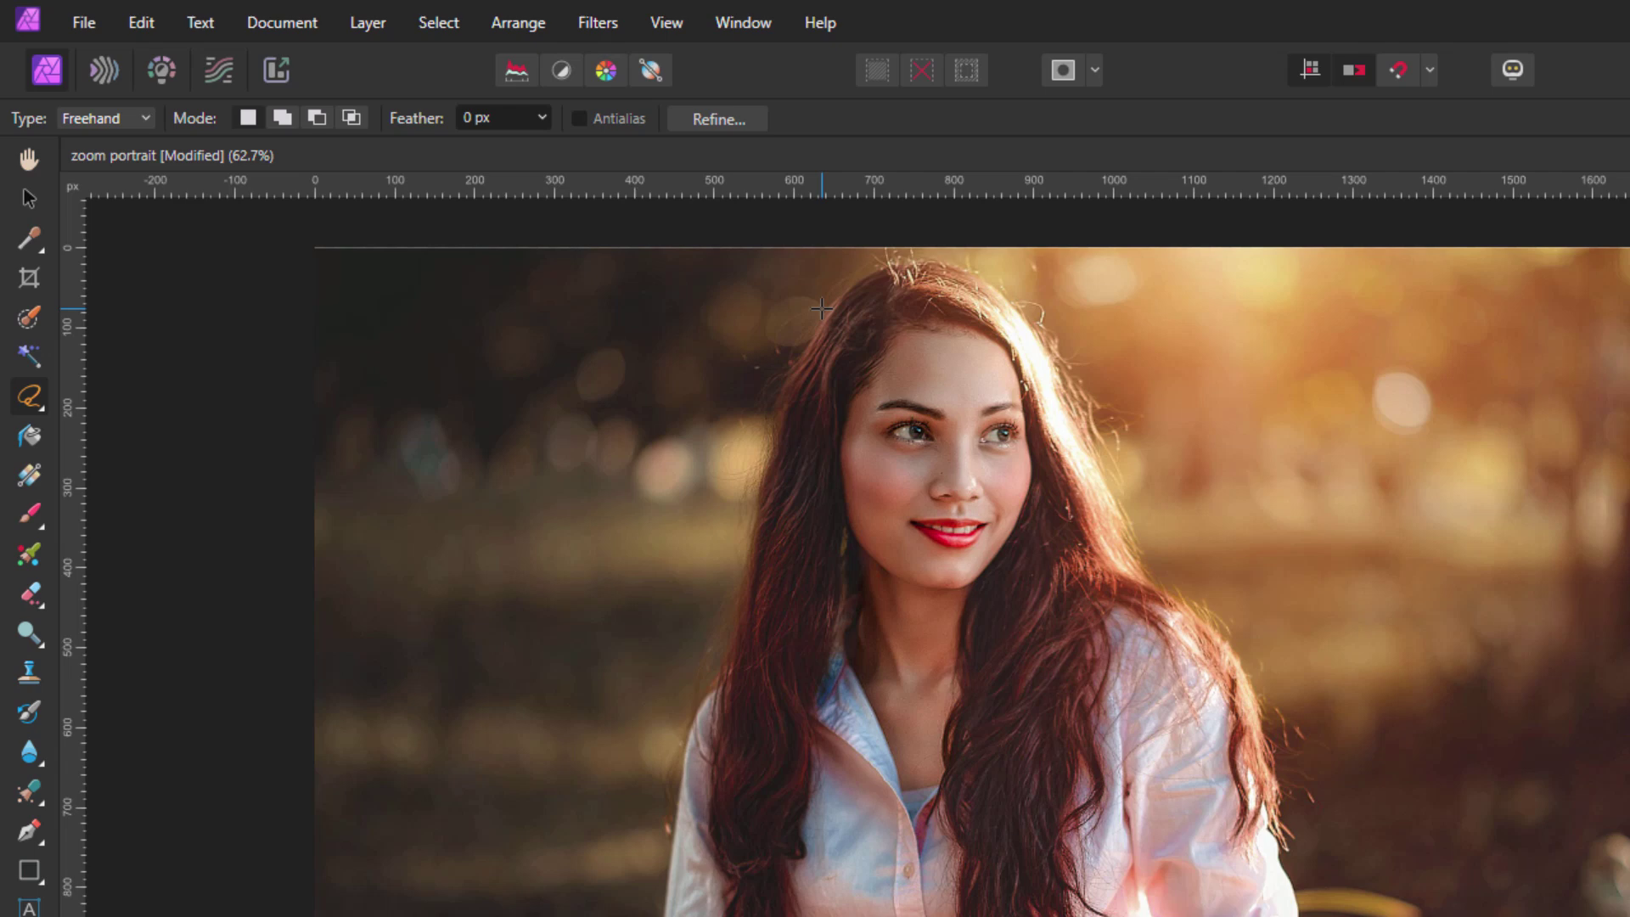
- Trace a closed freehand outline around the woman's hair, shoulder, arm and lap
left_click_drag(820, 309, 802, 338)
left_click_drag(764, 412, 743, 521)
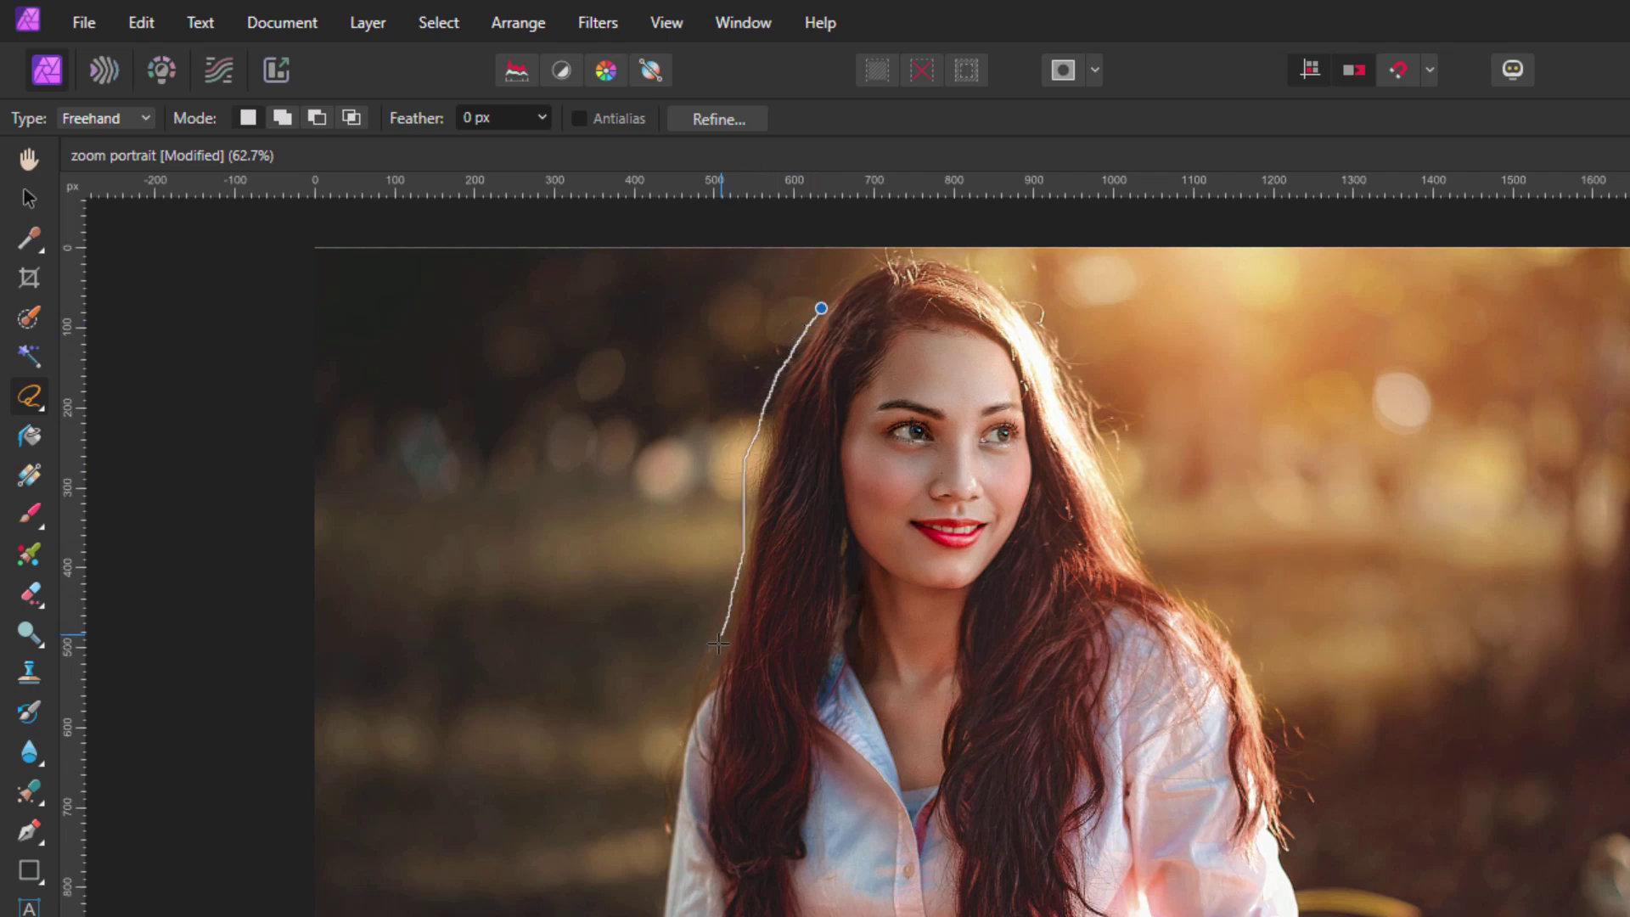
left_click_drag(690, 711, 662, 864)
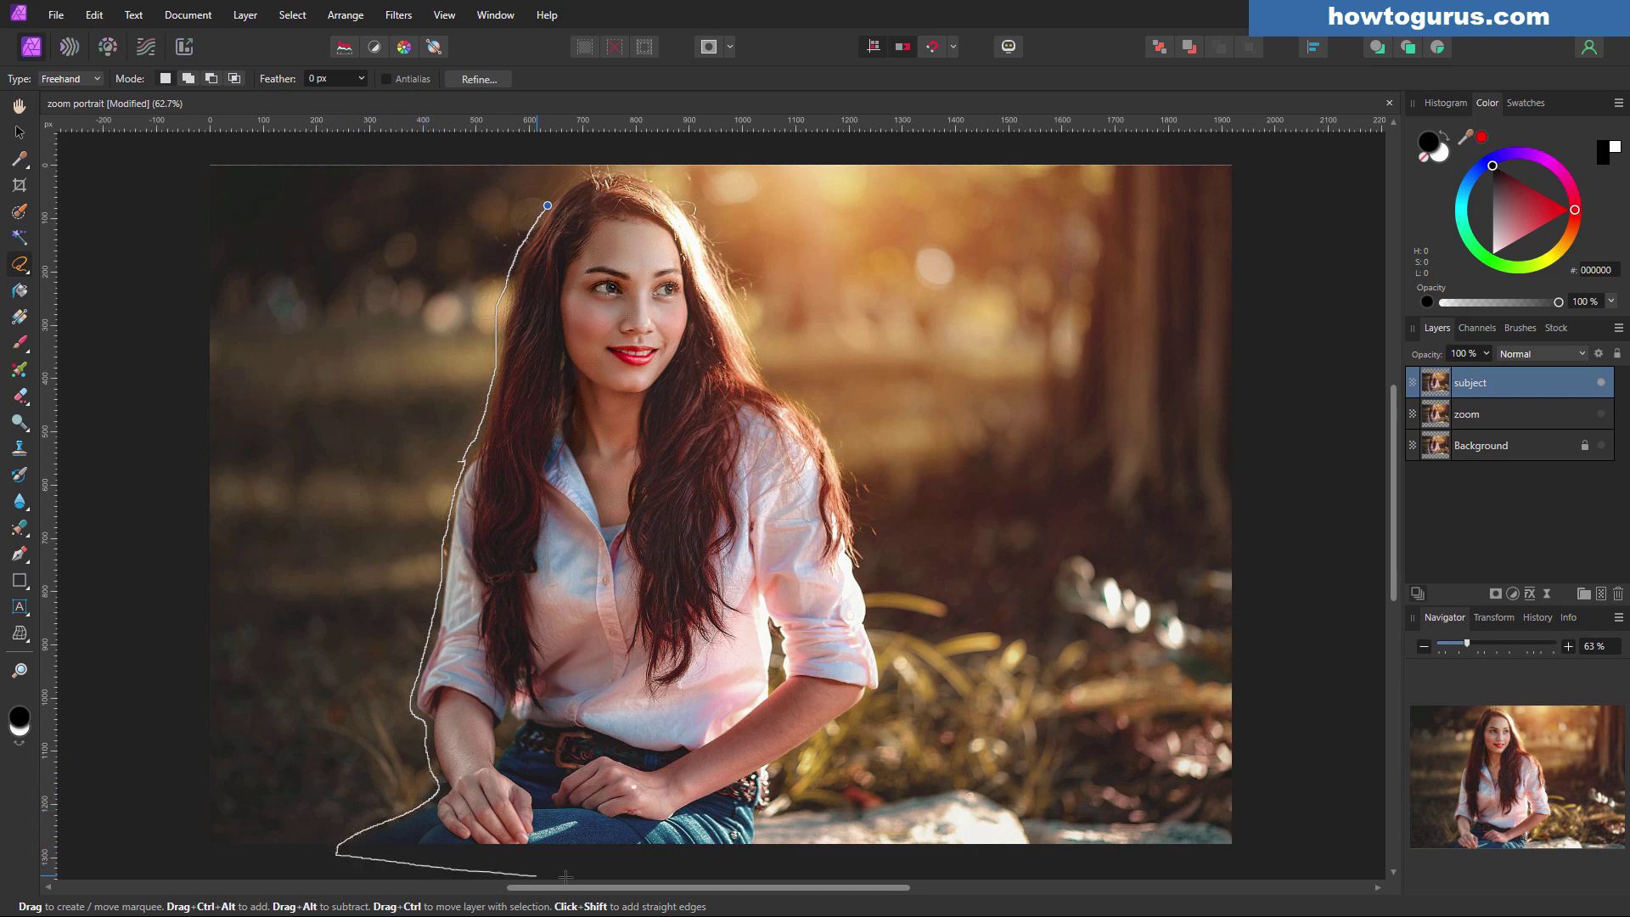
left_click_drag(565, 877, 719, 875)
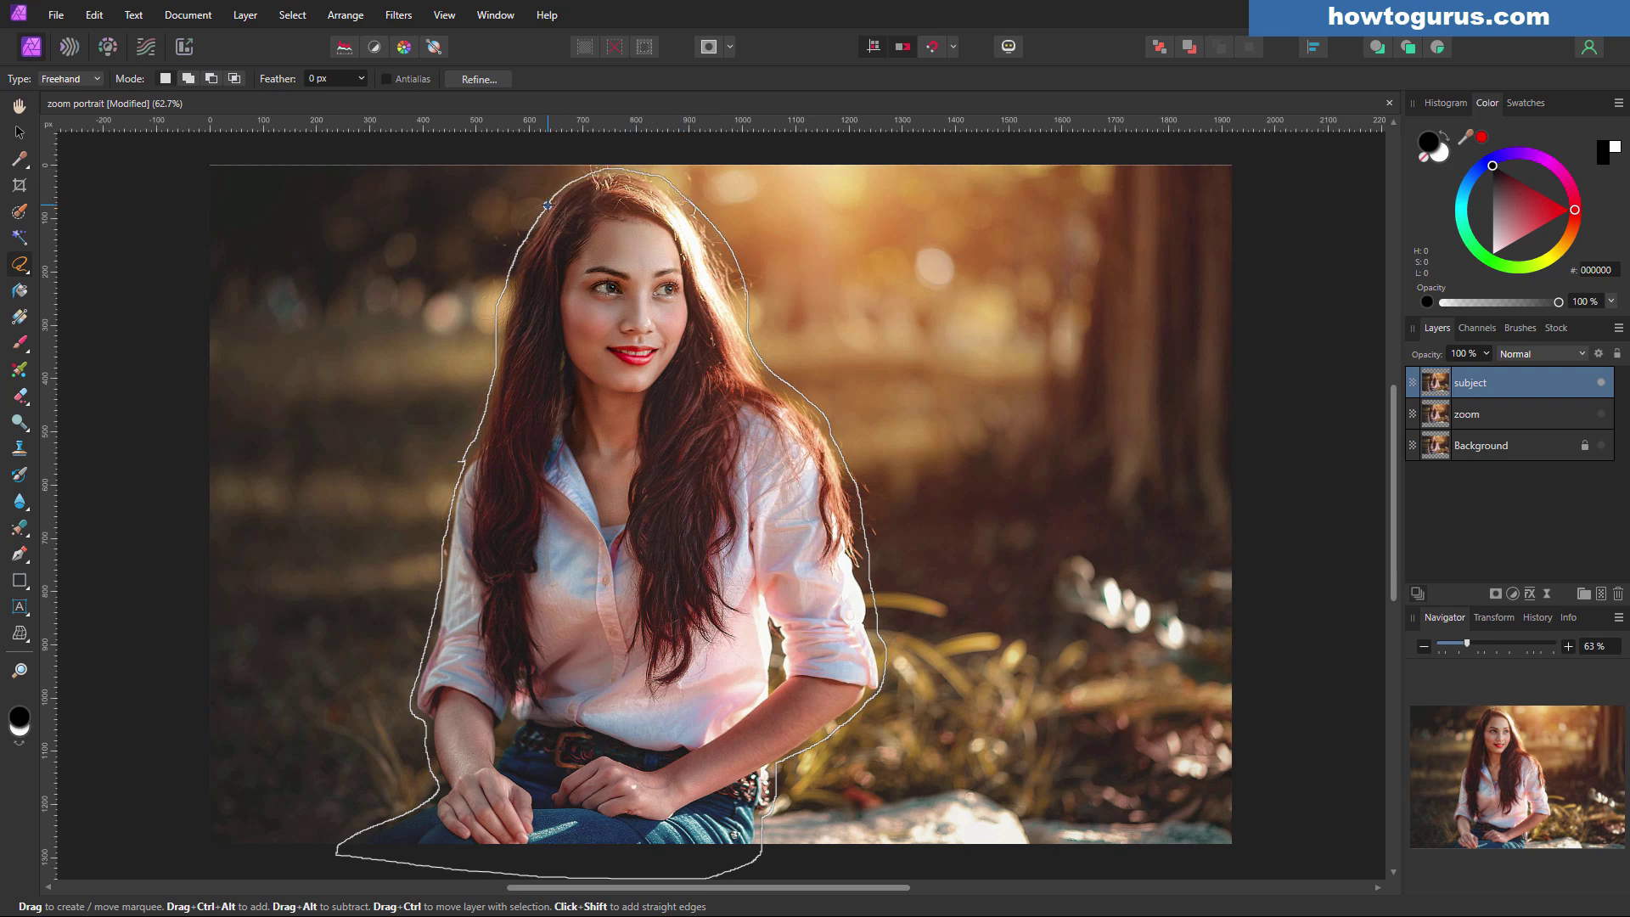
left_click_drag(548, 204, 550, 202)
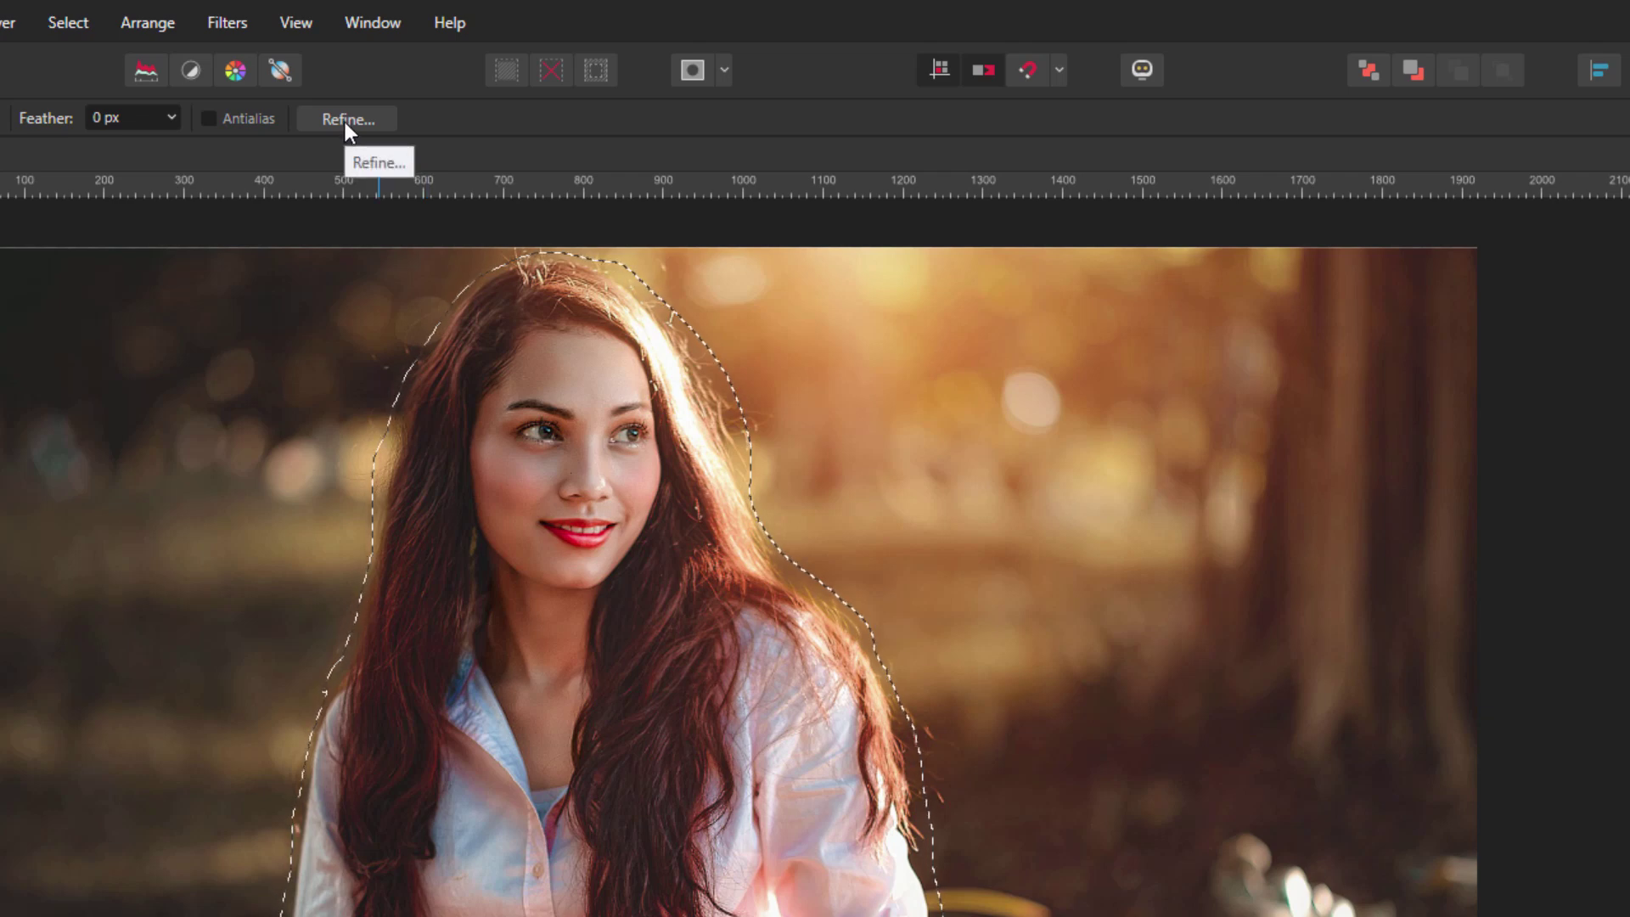
- Open Refine Selection and keep its preview on the red Overlay mode
left_click(345, 121)
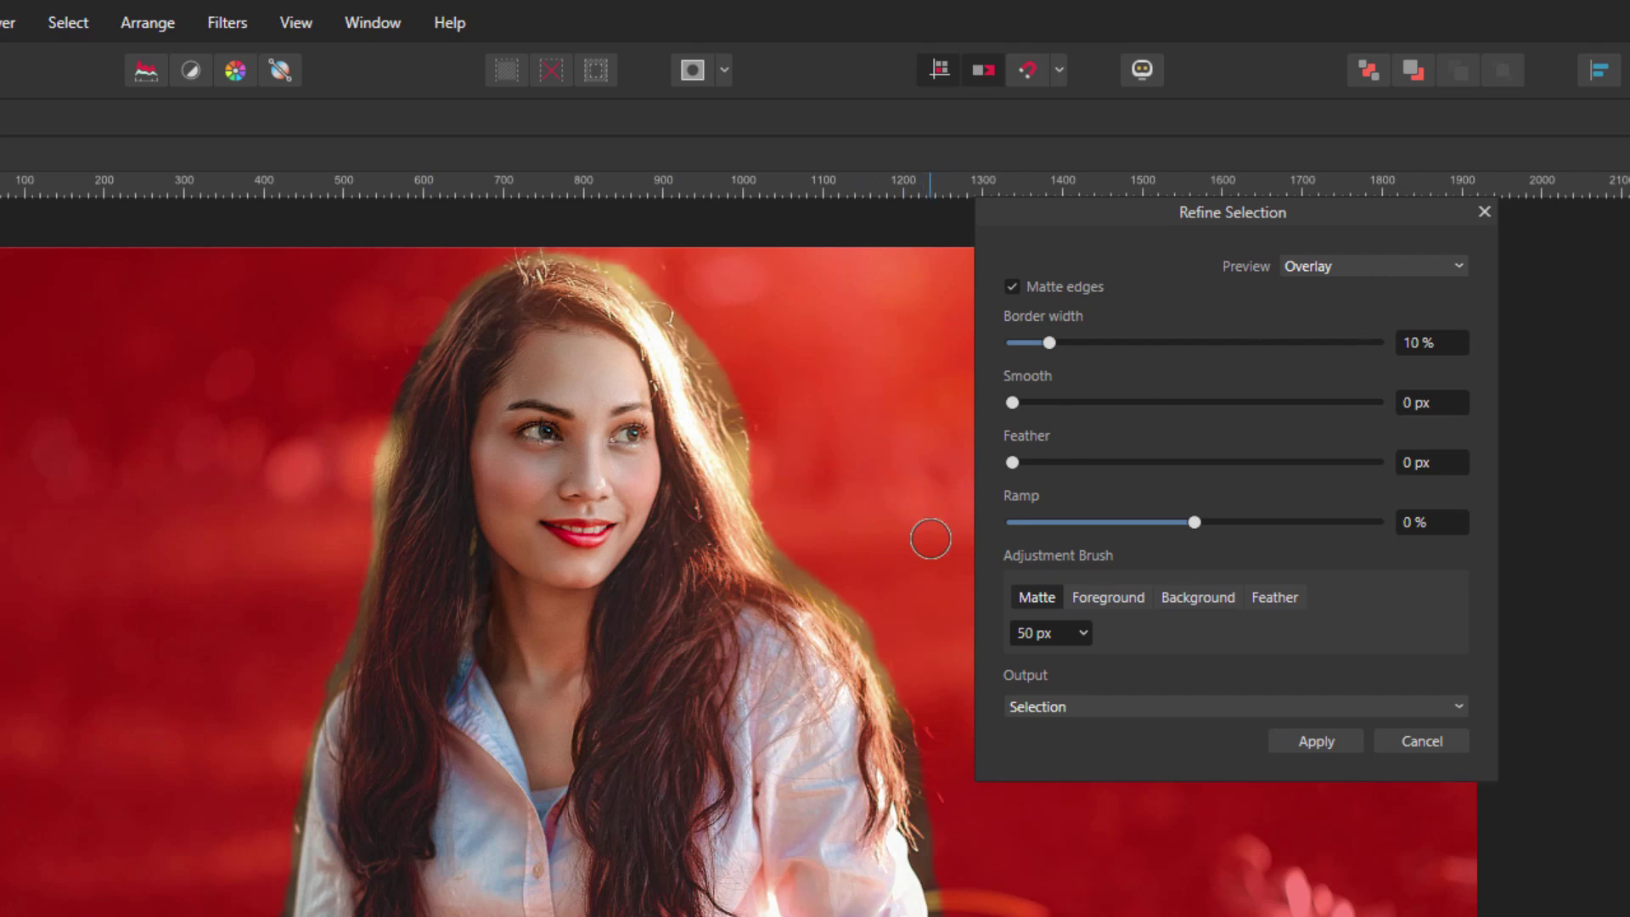
left_click(1457, 268)
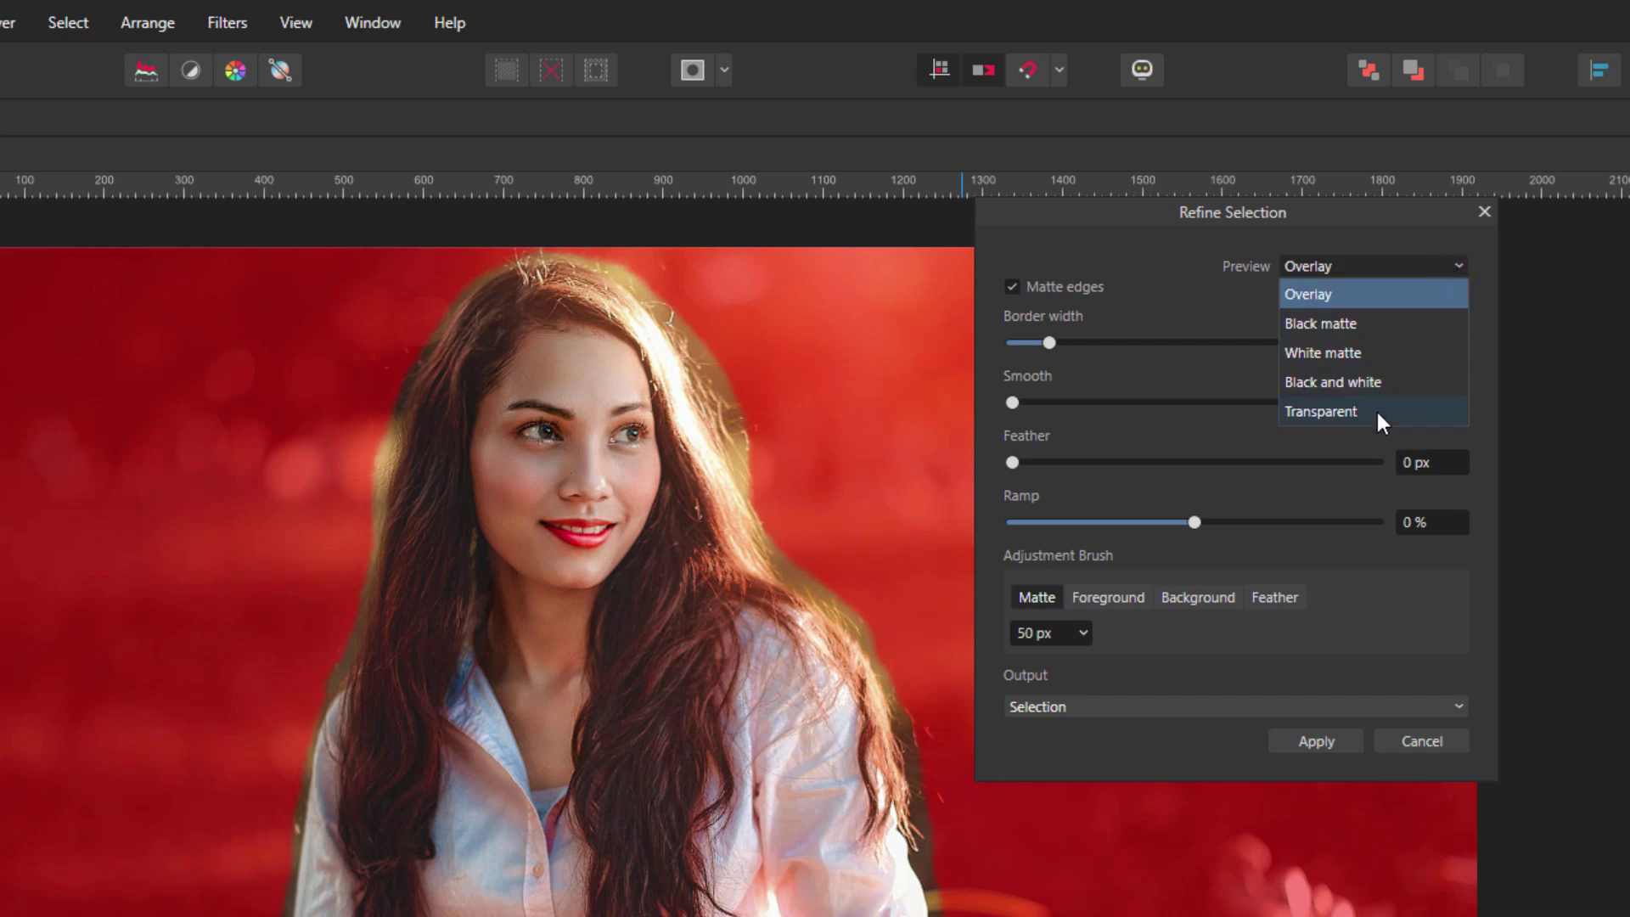
left_click(1460, 263)
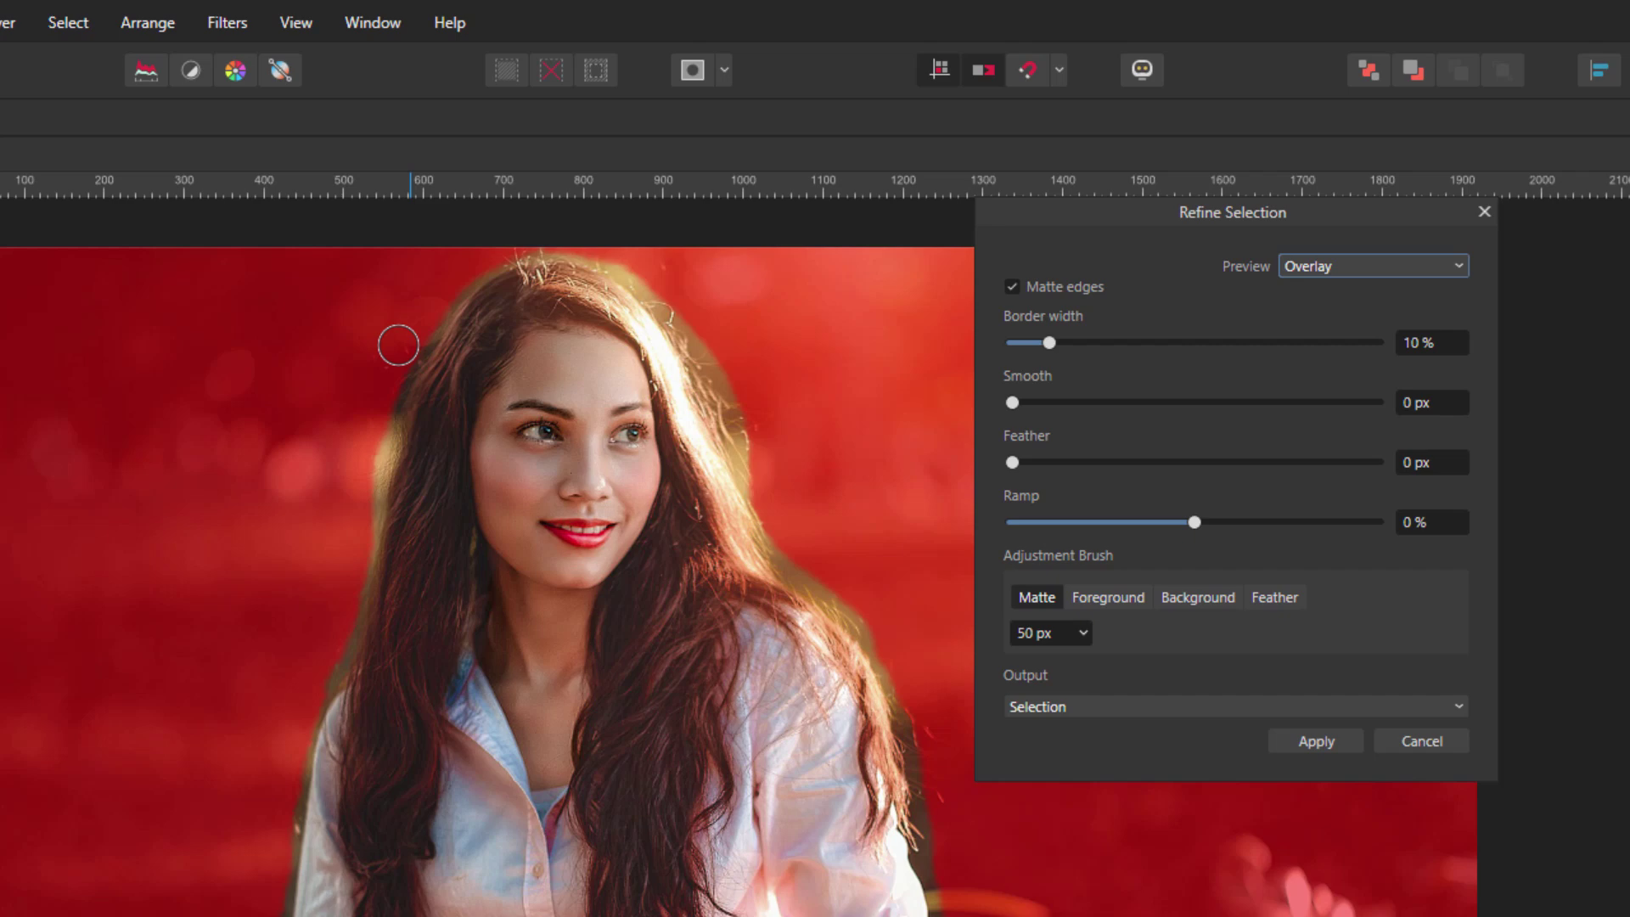
- Paint the Matte brush along the left hair edge, left arm, top and right hair edges
left_click_drag(418, 354, 373, 492)
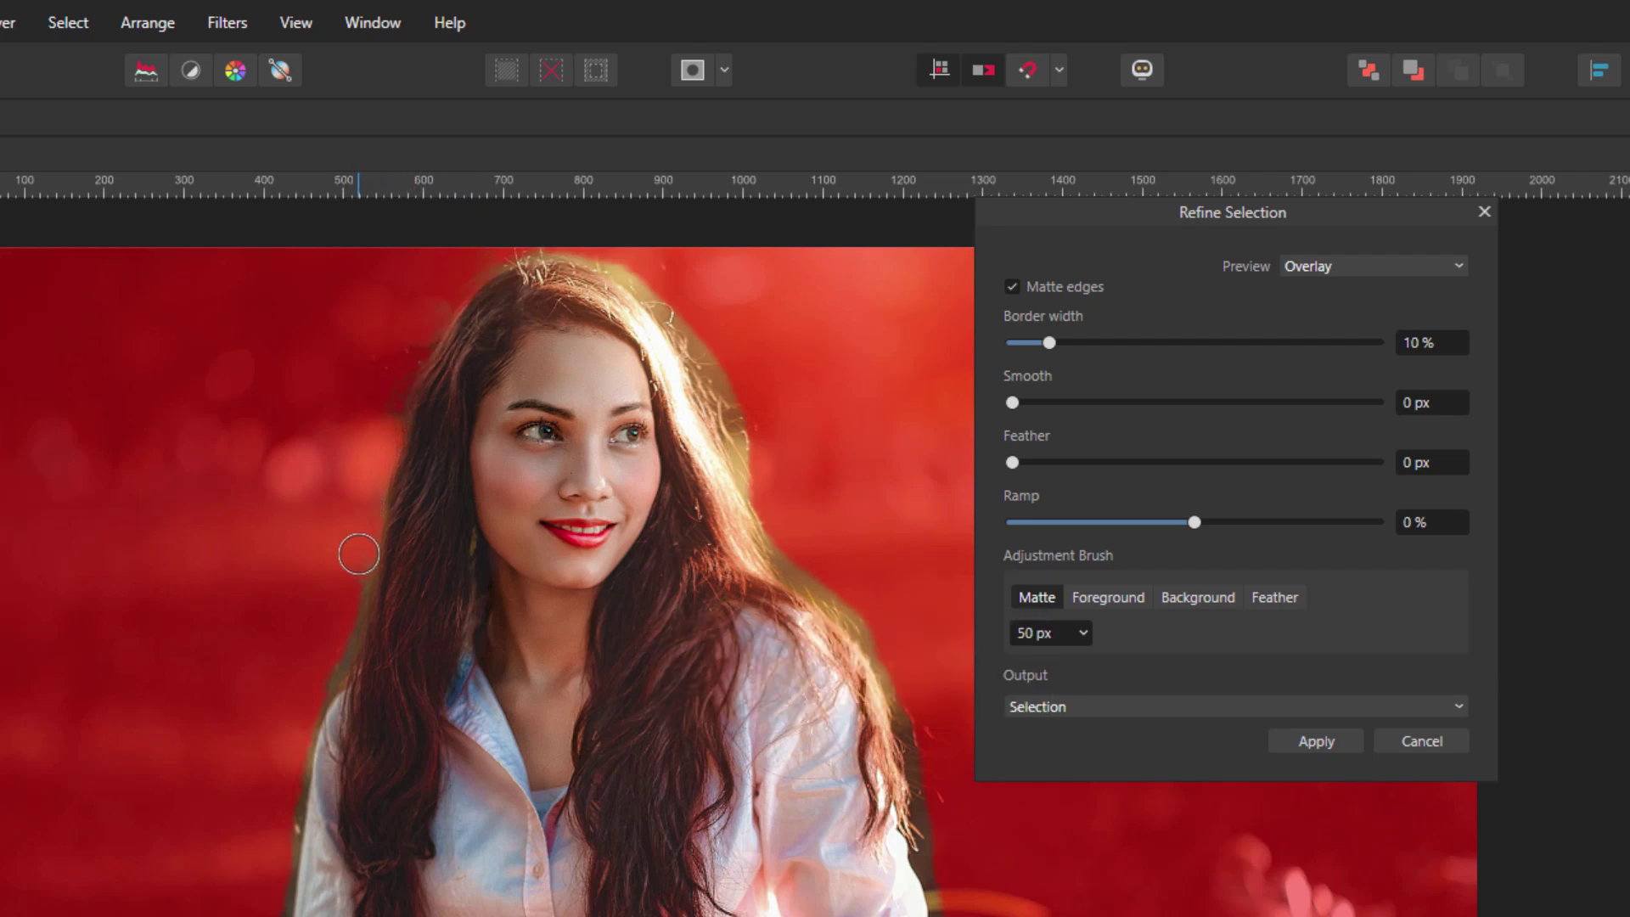
mouse_move(358, 554)
left_mouse_down()
mouse_move(352, 640)
mouse_move(327, 663)
mouse_move(291, 643)
mouse_move(344, 661)
mouse_move(291, 775)
mouse_move(230, 794)
left_mouse_up()
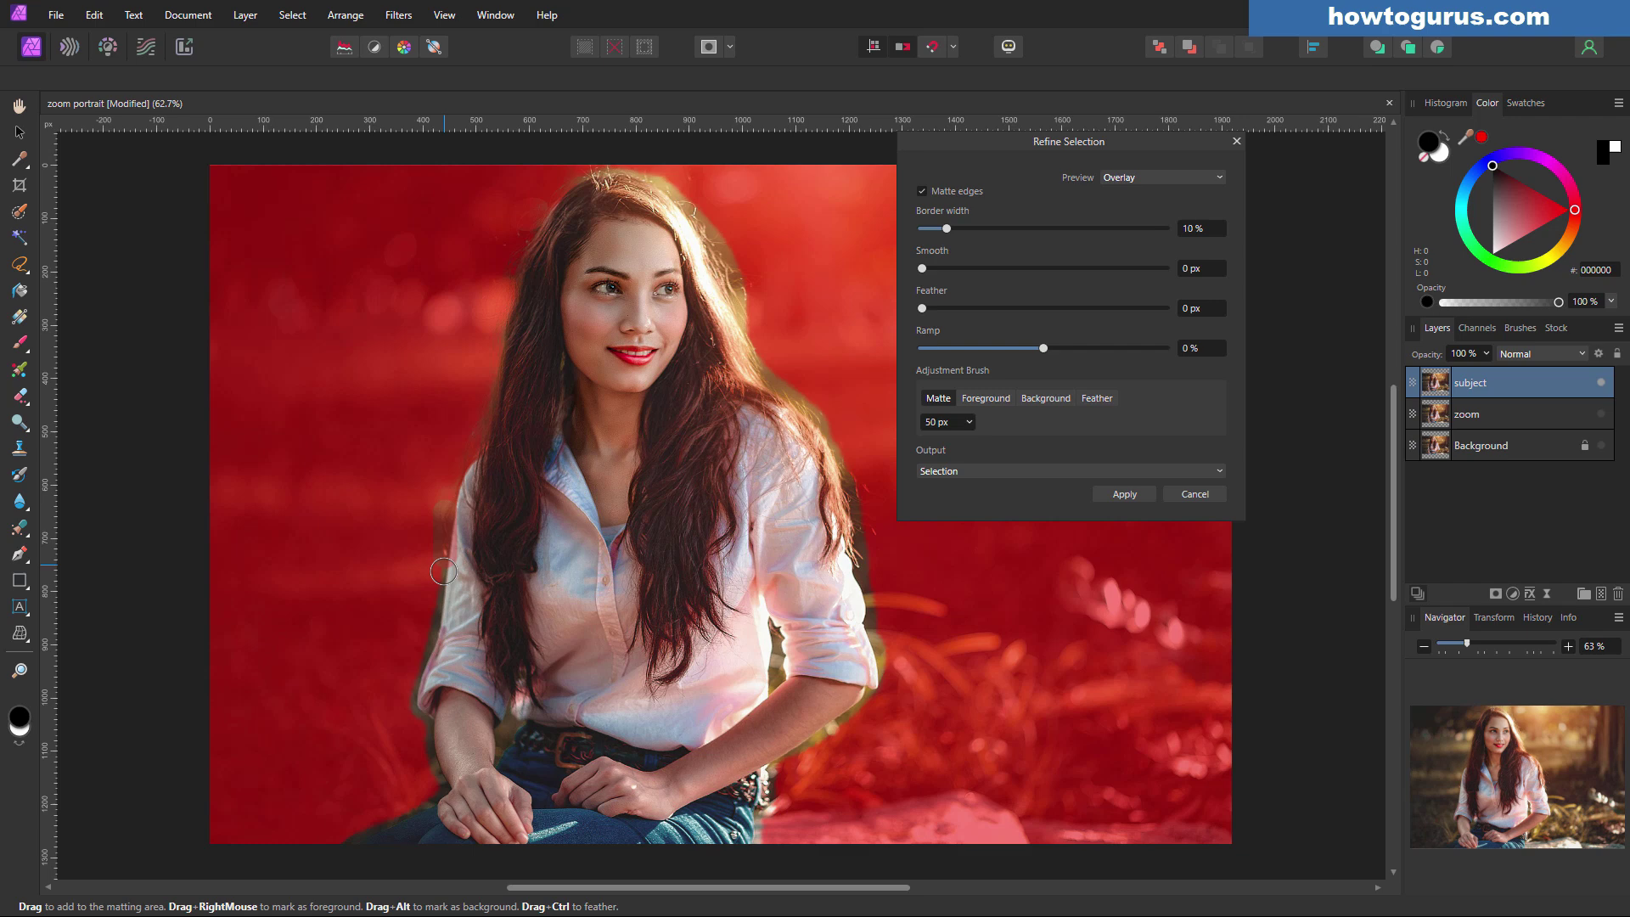
mouse_move(443, 572)
left_mouse_down()
mouse_move(410, 712)
mouse_move(380, 746)
mouse_move(415, 743)
mouse_move(426, 721)
mouse_move(433, 771)
mouse_move(391, 787)
mouse_move(438, 791)
mouse_move(369, 826)
mouse_move(314, 790)
mouse_move(385, 820)
mouse_move(352, 807)
left_mouse_up()
mouse_move(567, 187)
left_mouse_down()
mouse_move(616, 166)
mouse_move(688, 195)
mouse_move(746, 312)
left_mouse_up()
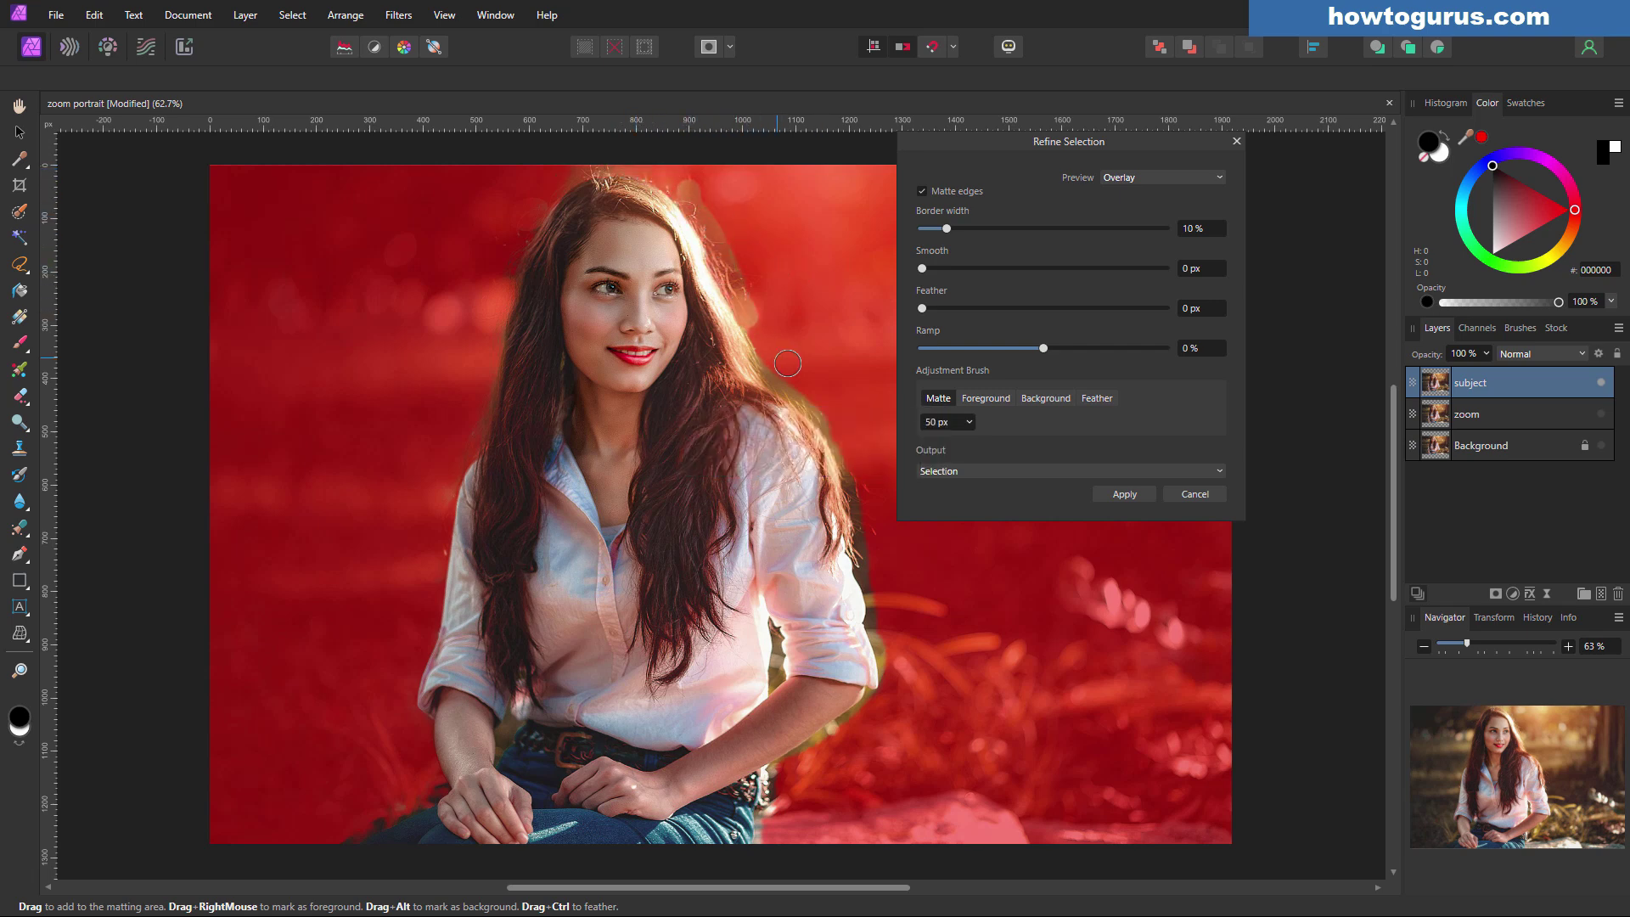
left_click_drag(734, 252, 789, 355)
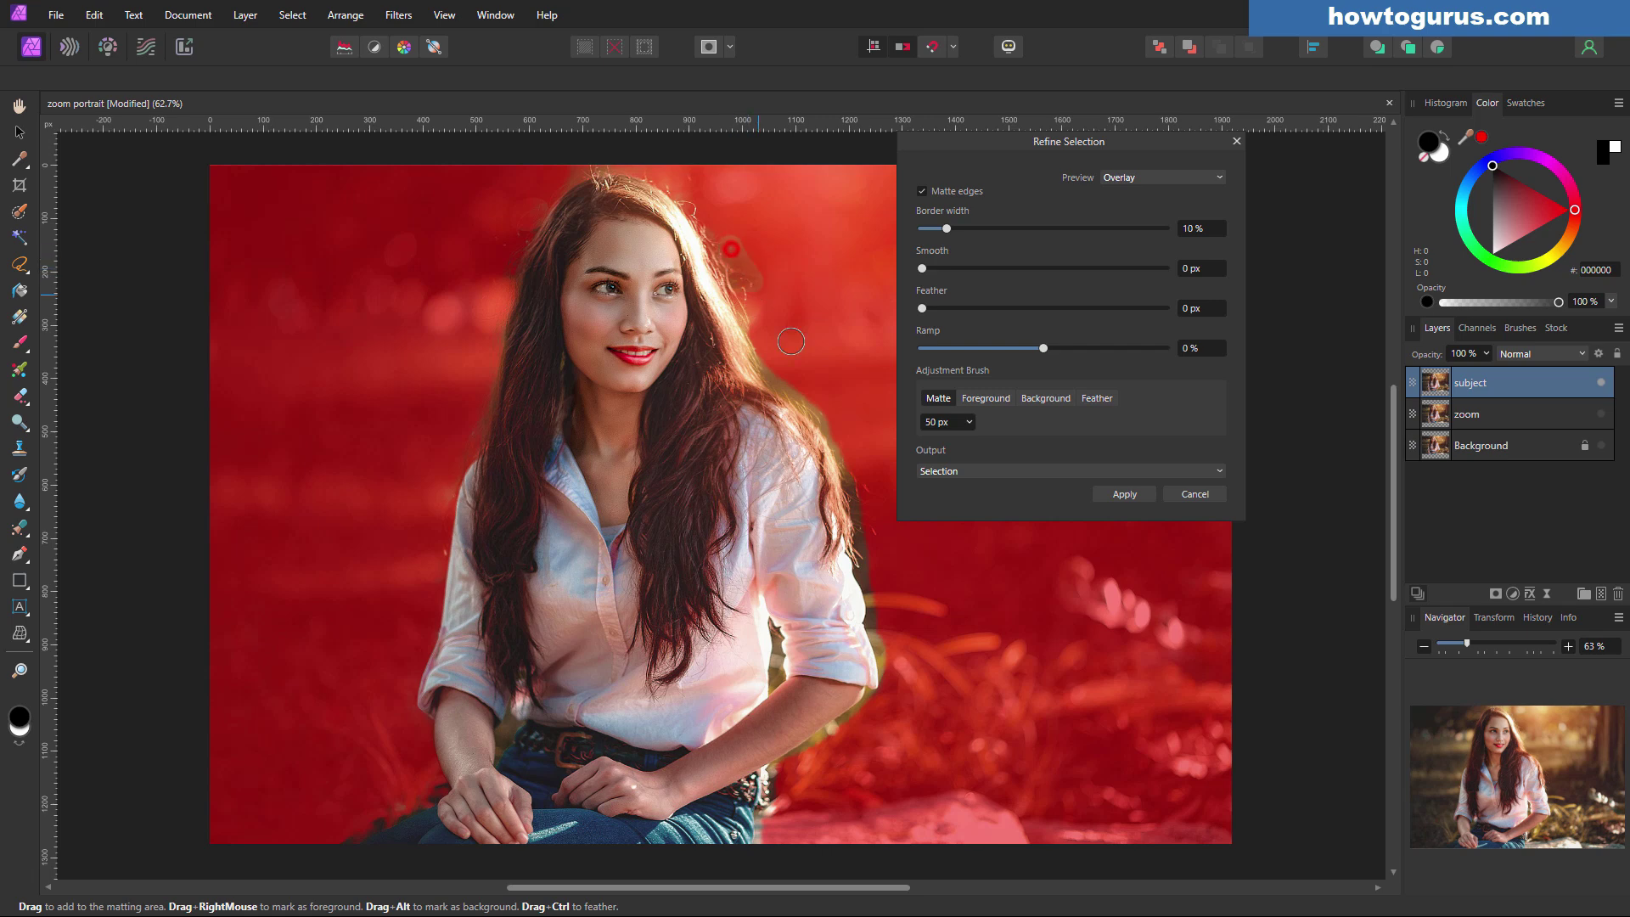
mouse_move(741, 269)
left_mouse_down()
mouse_move(771, 377)
mouse_move(839, 430)
mouse_move(838, 462)
mouse_move(814, 476)
mouse_move(812, 437)
mouse_move(830, 425)
mouse_move(889, 688)
mouse_move(891, 659)
mouse_move(866, 709)
mouse_move(795, 752)
mouse_move(758, 845)
left_mouse_up()
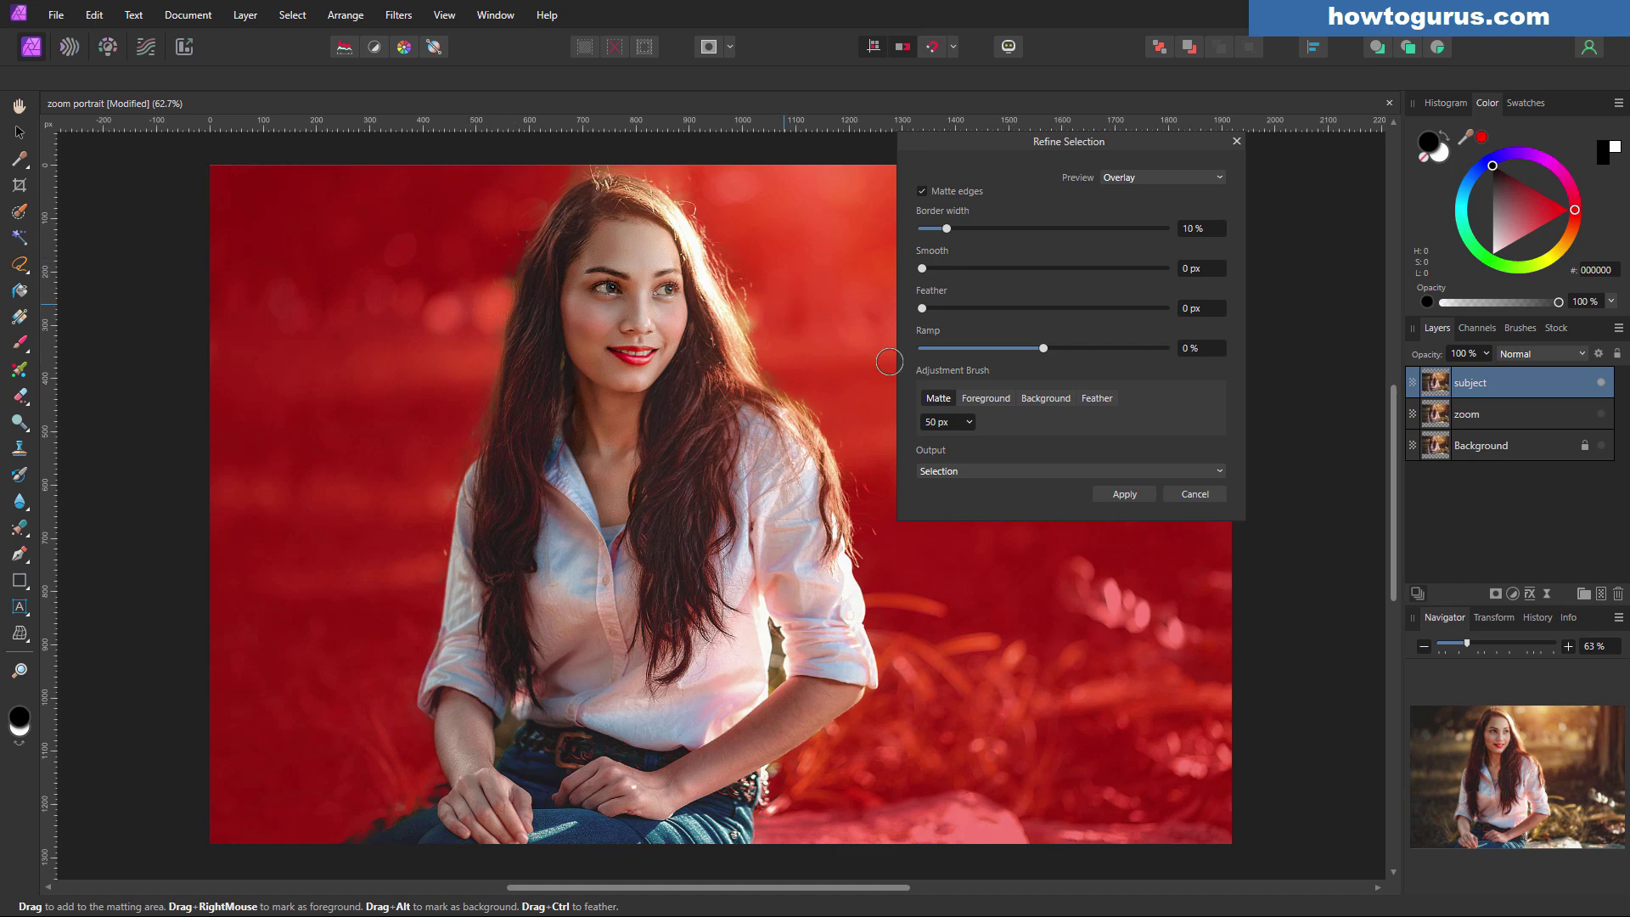
- Keep Output as Selection and apply the refinement
left_click(1032, 472)
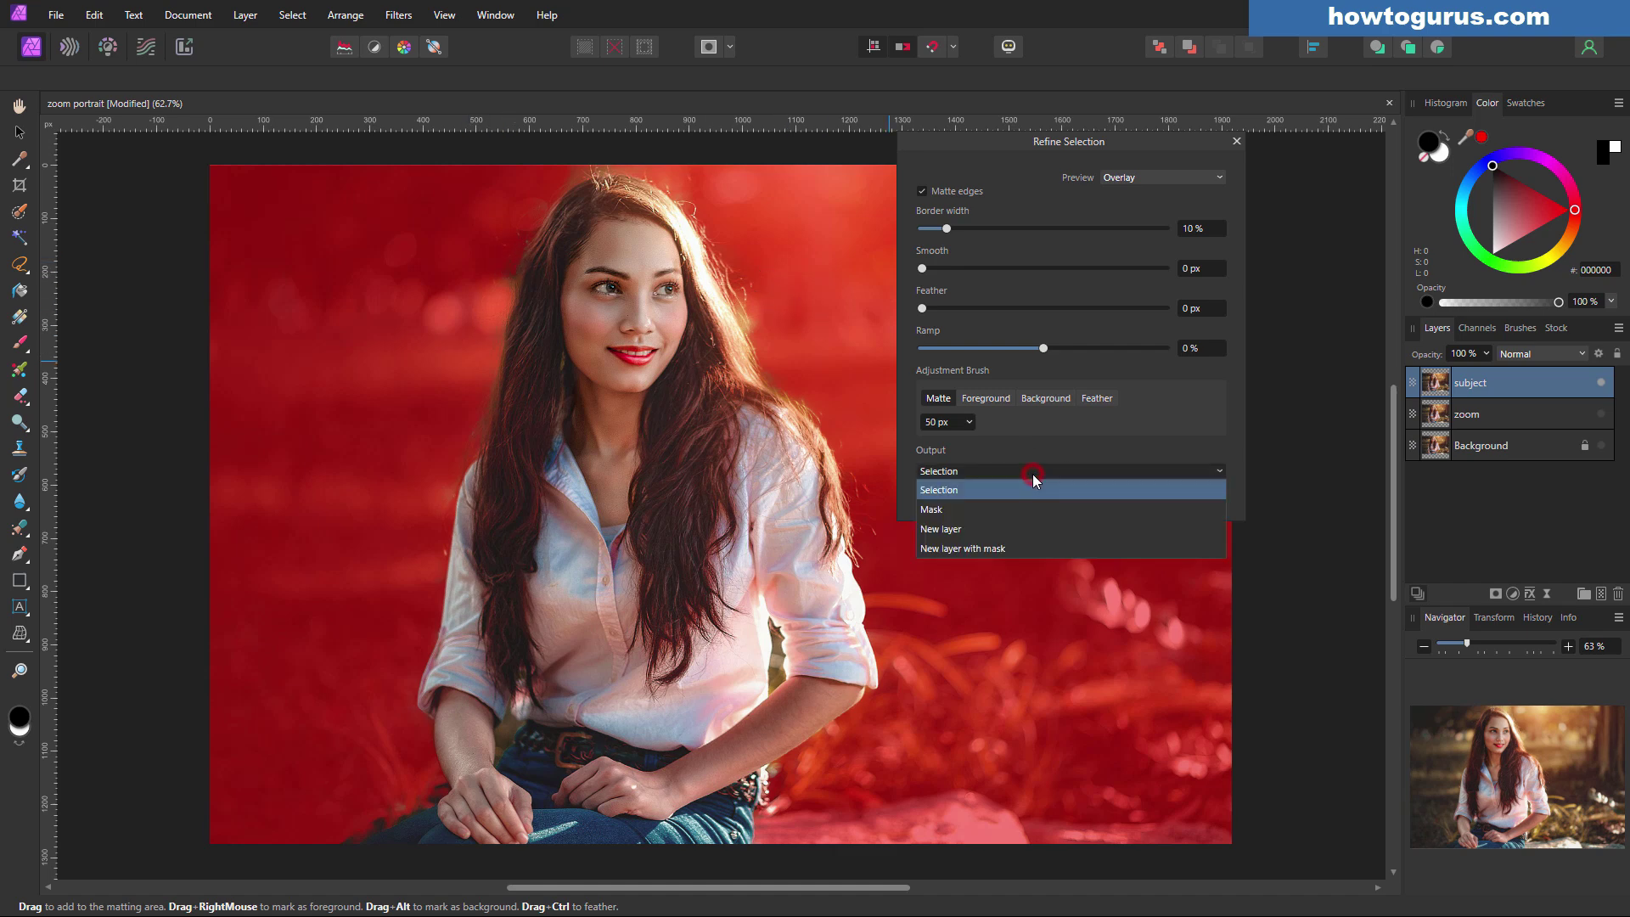
left_click(969, 490)
left_click(1124, 494)
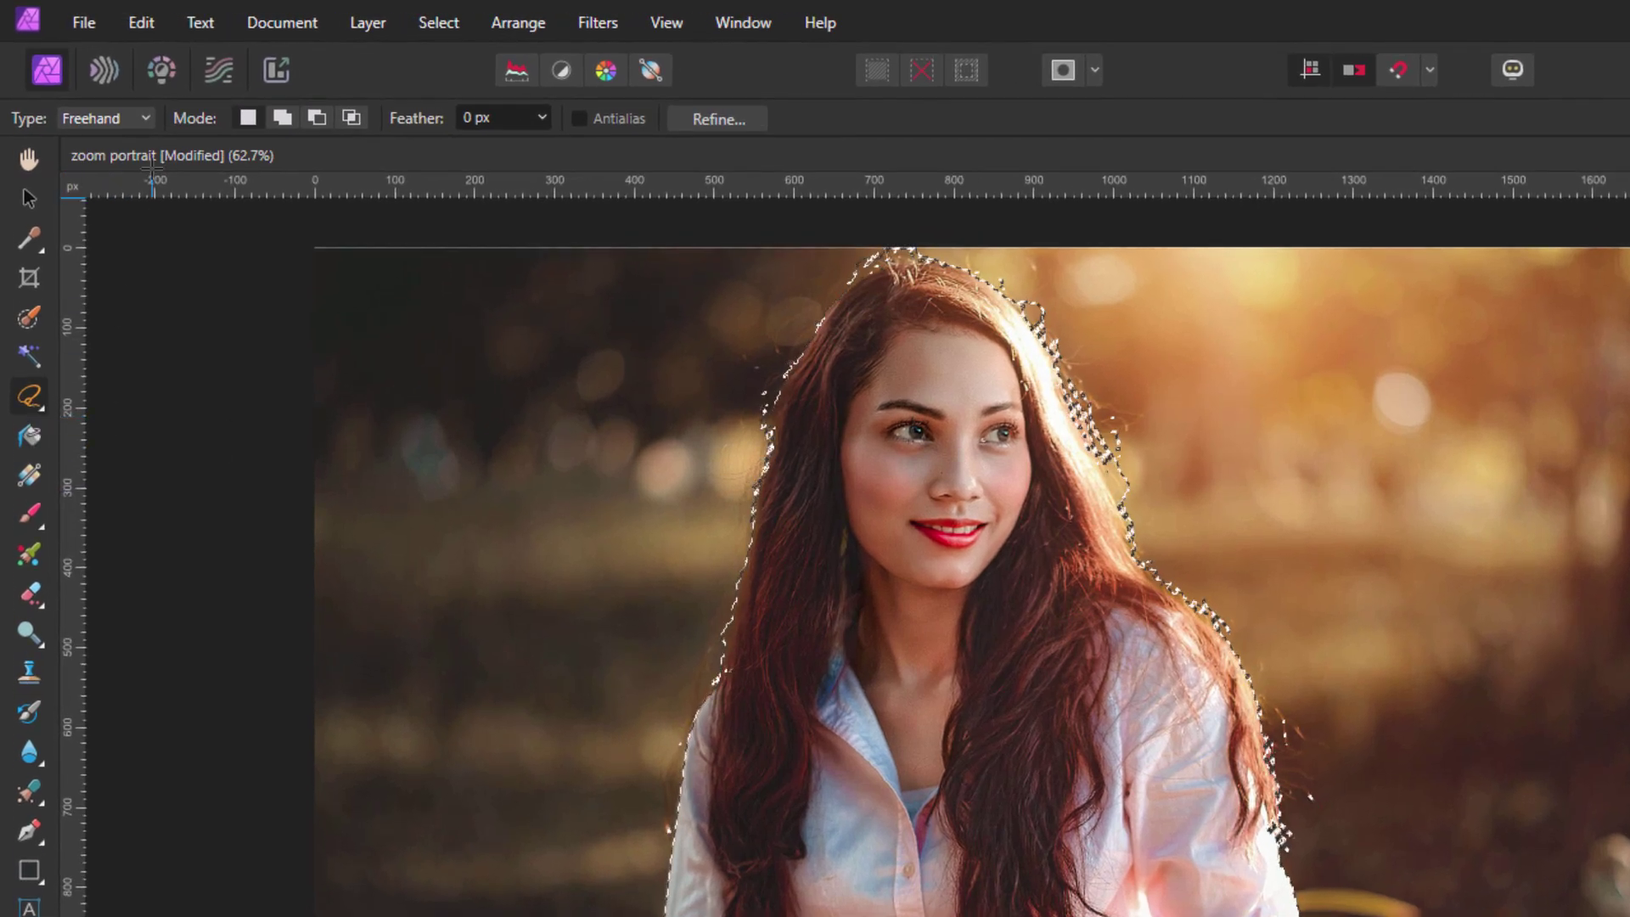
- Change the lasso Type from Freehand to Polygonal
left_click(147, 118)
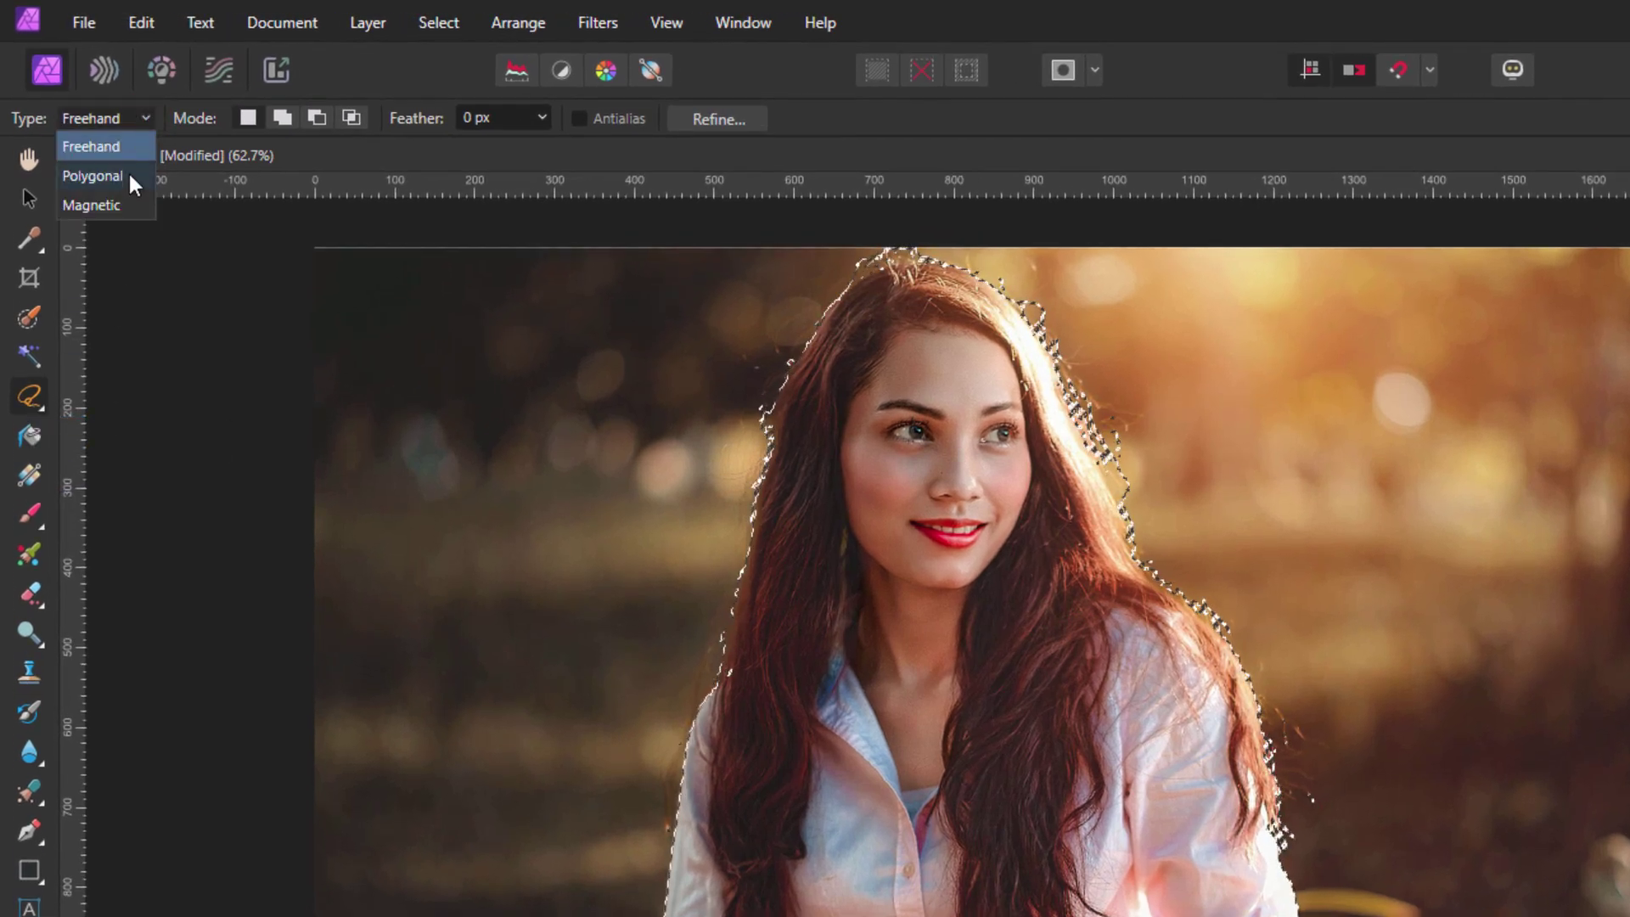
left_click(93, 176)
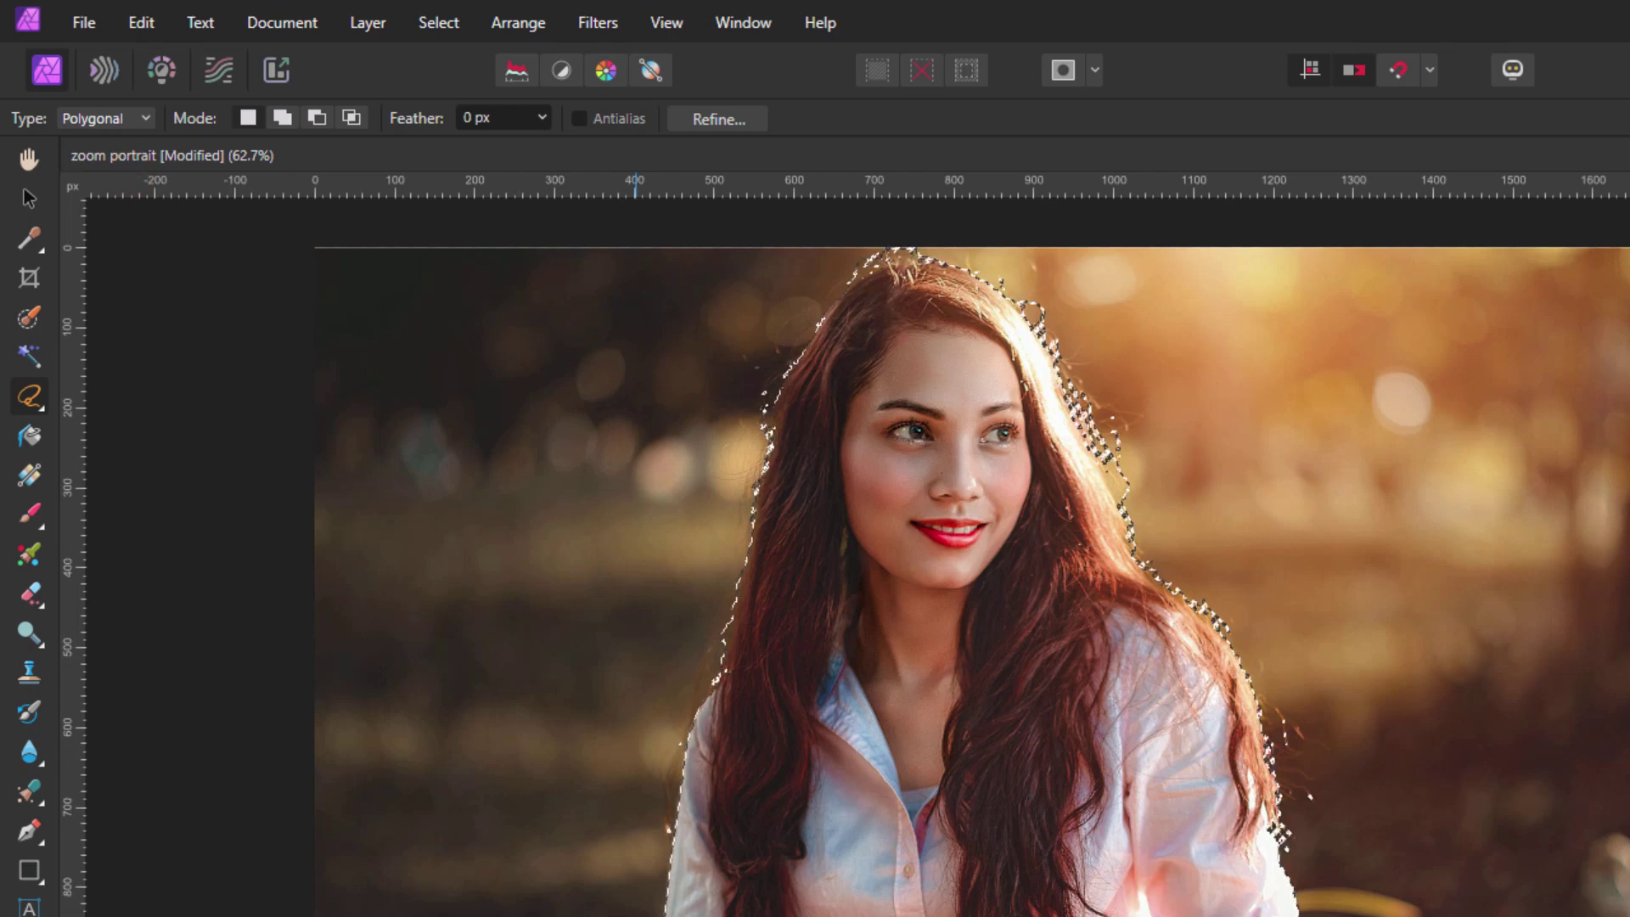
- Set the lasso to Subtract and cut the grass patch beside the knee out of the selection
left_click(316, 118)
scroll(598, 764, "up", 3)
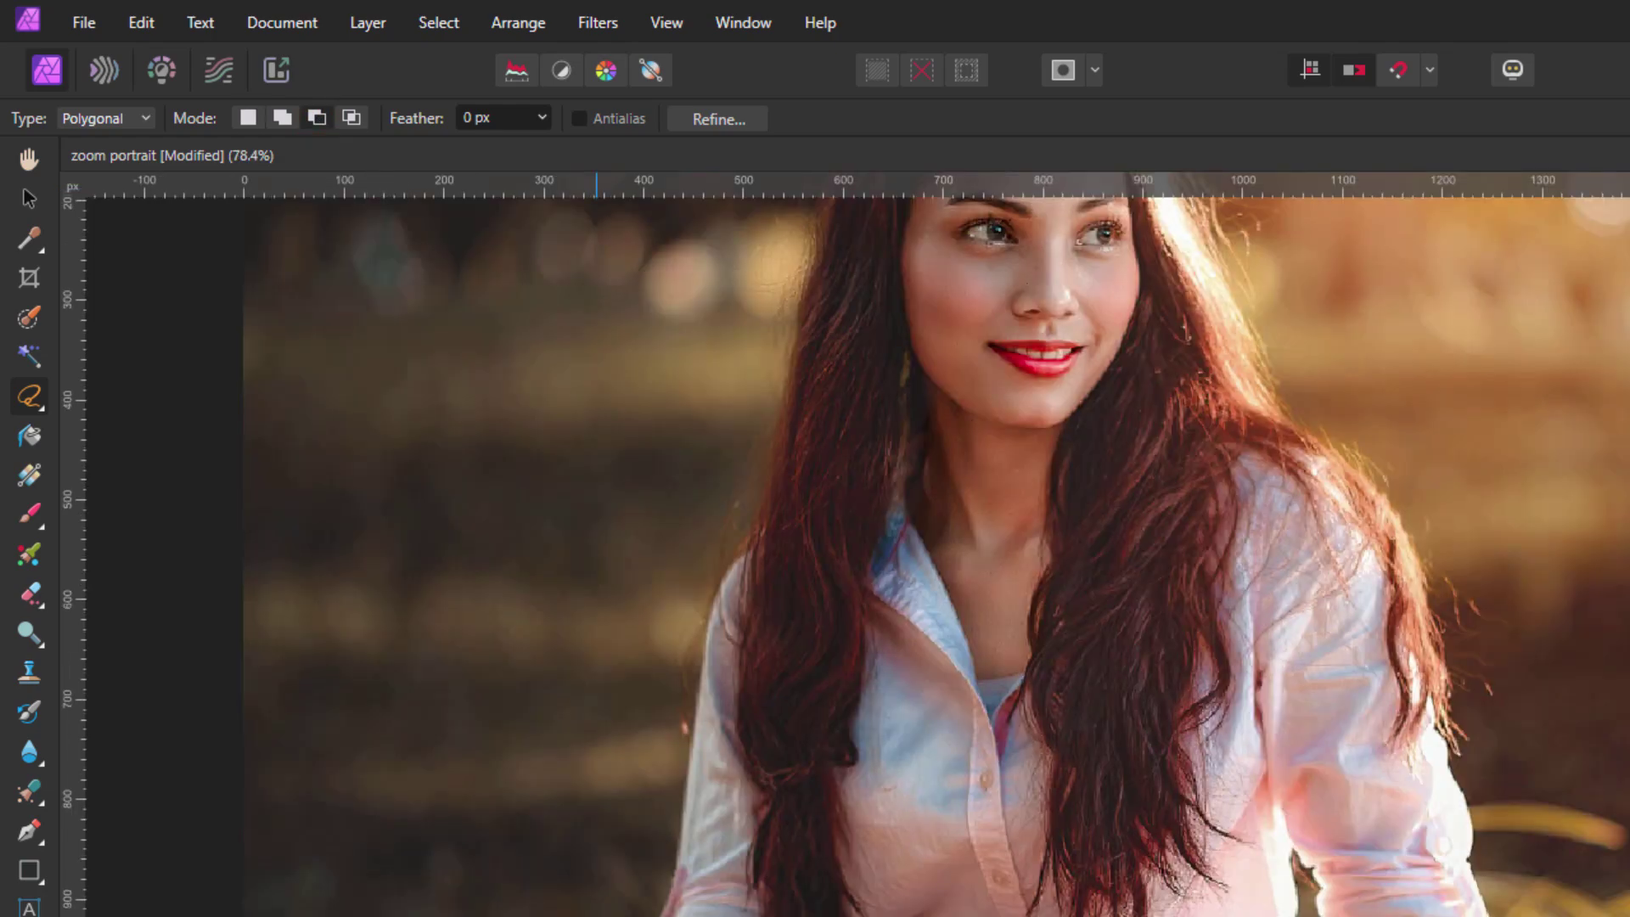
scroll(597, 909, "up", 2)
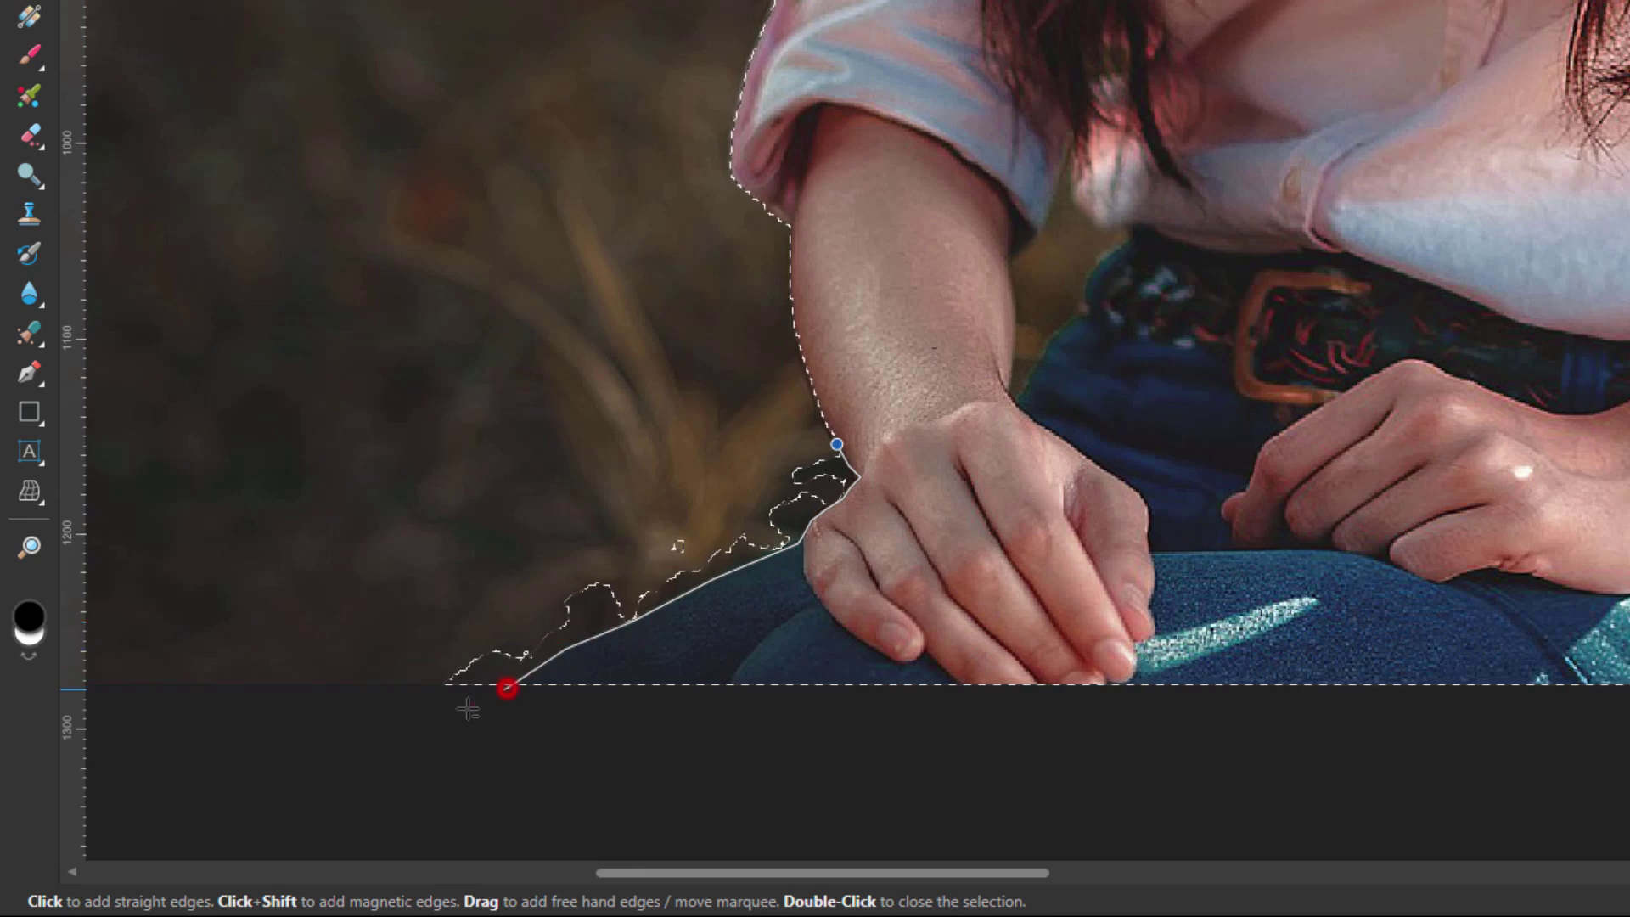
left_click(362, 565)
left_click(620, 358)
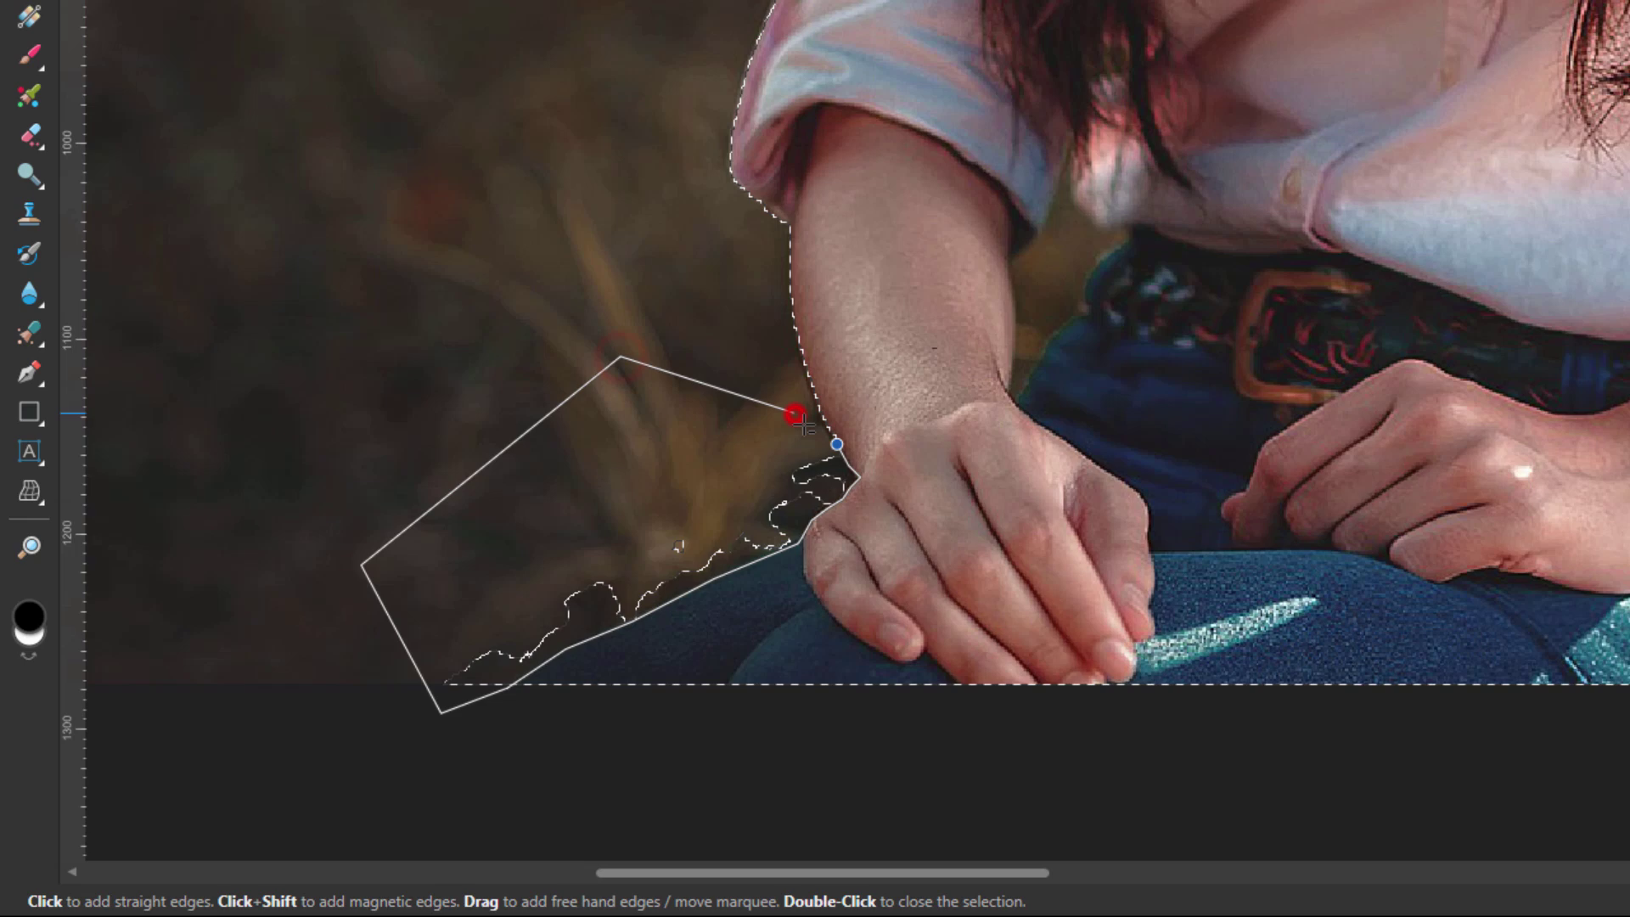
left_click(835, 442)
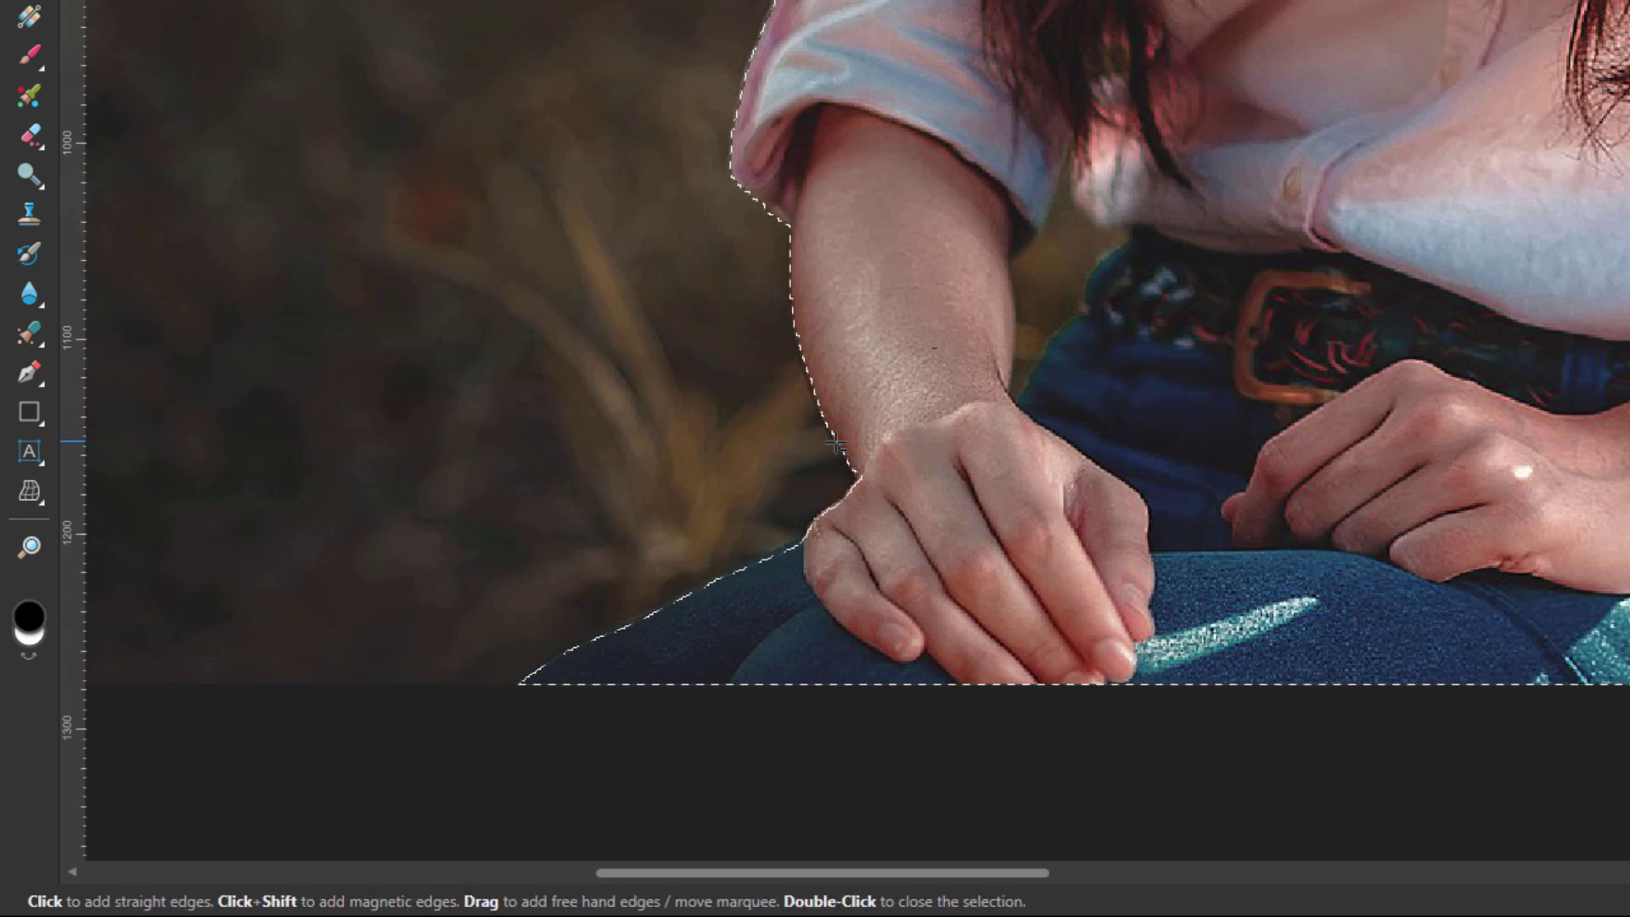
- Start a polygon around the arm-waist gap, tracing down the inner arm to the wrist
scroll(770, 469, "up", 3)
scroll(770, 468, "right", 5)
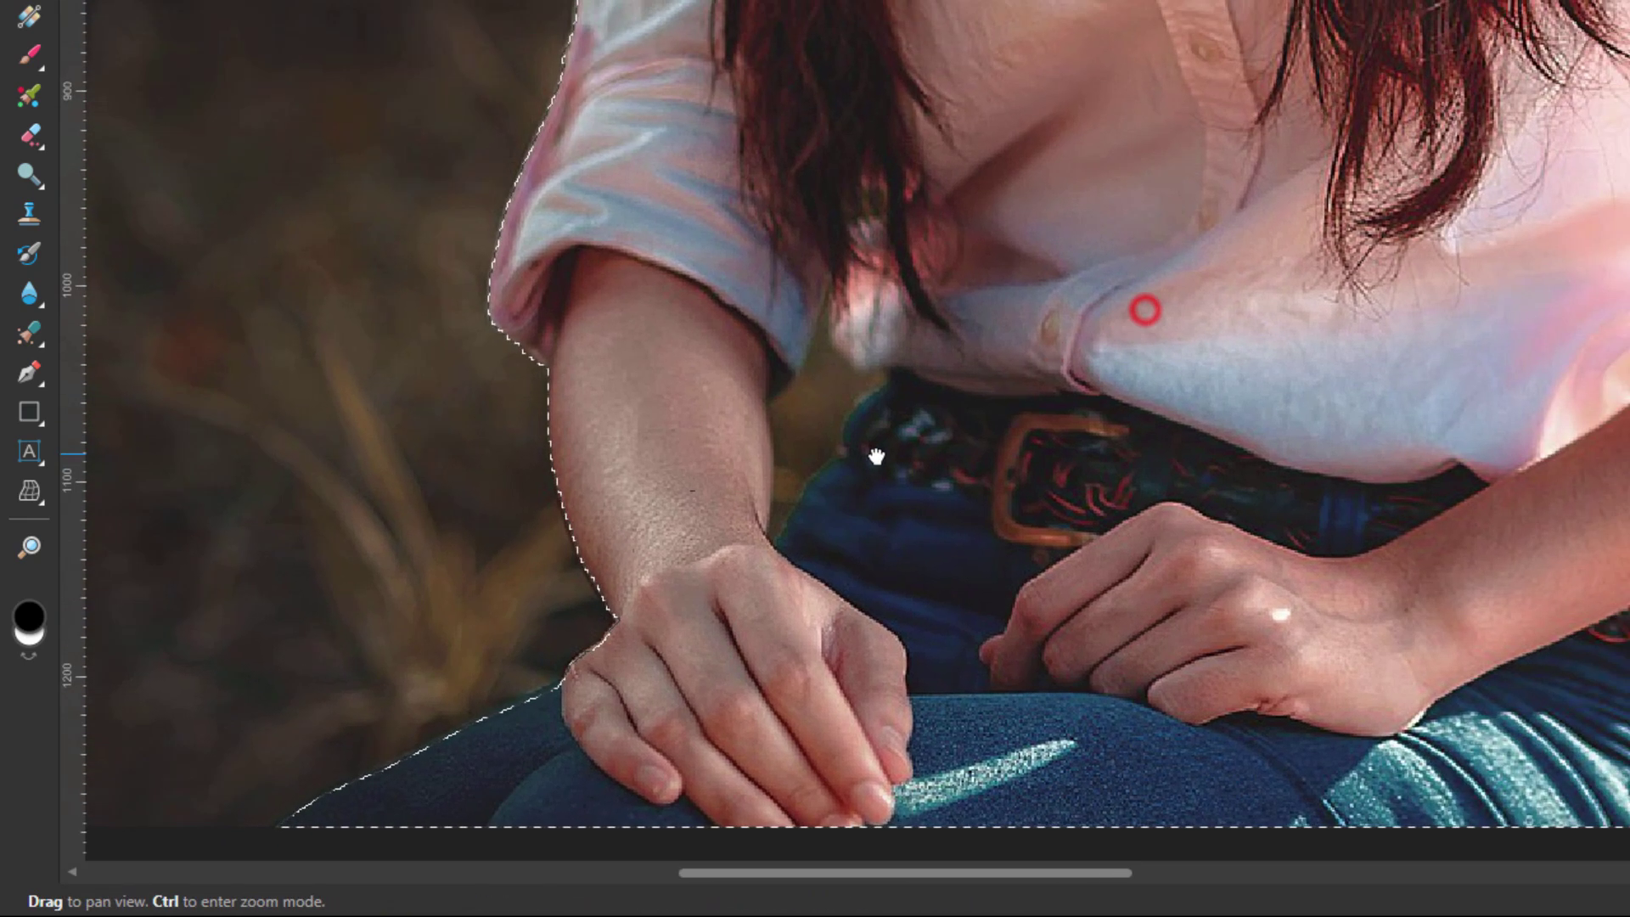
left_click(800, 288)
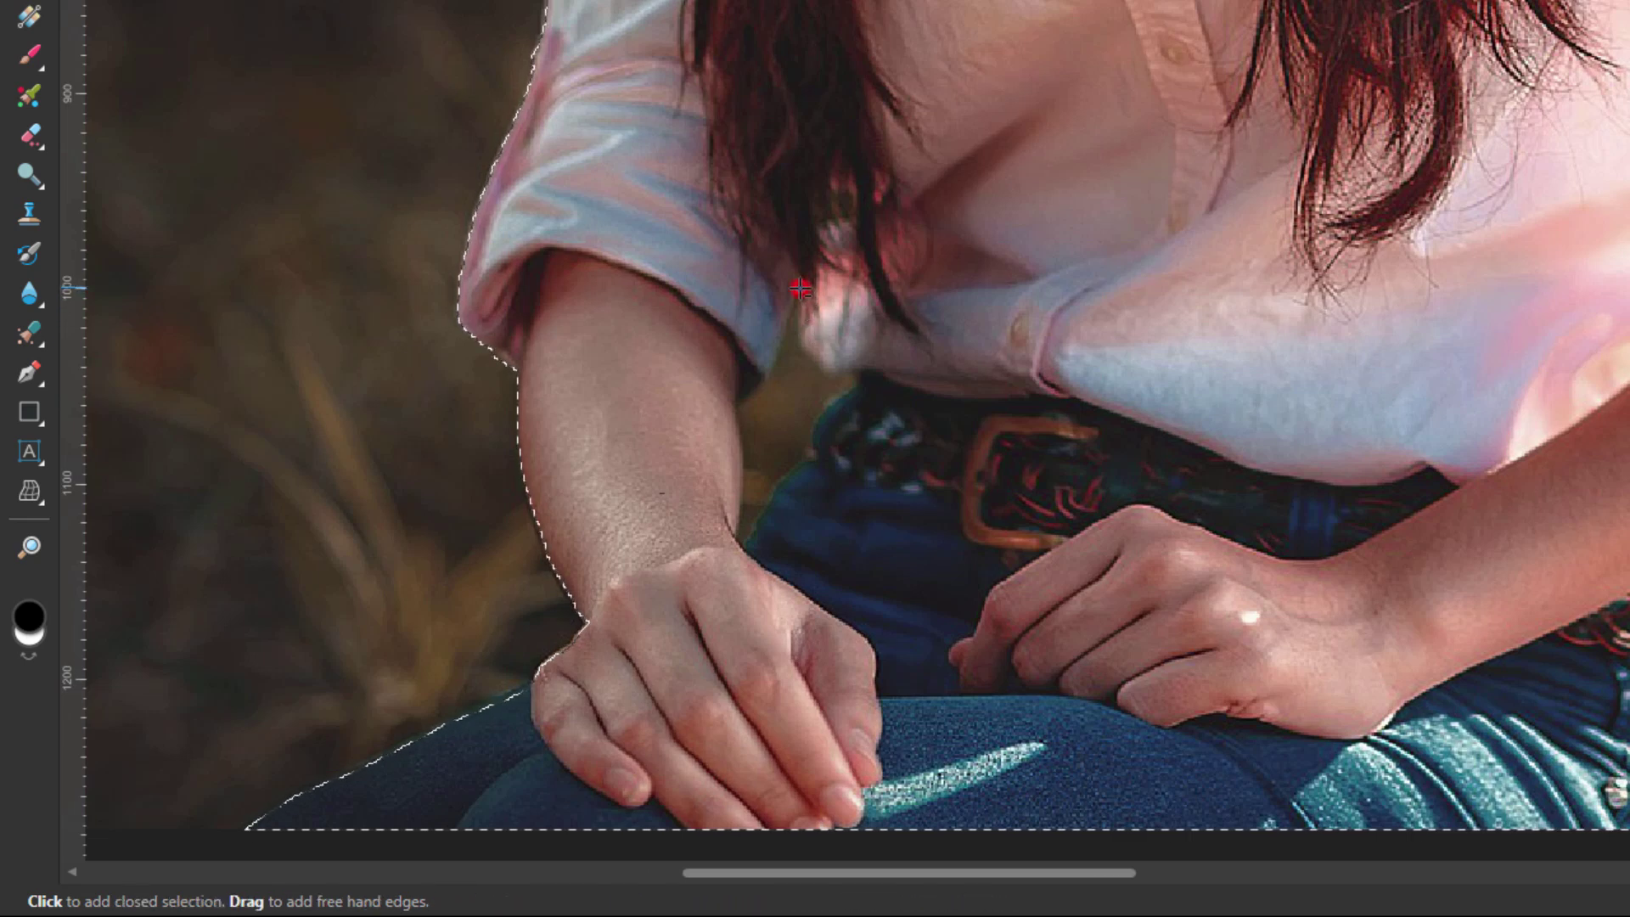
left_click(771, 368)
left_click(766, 381)
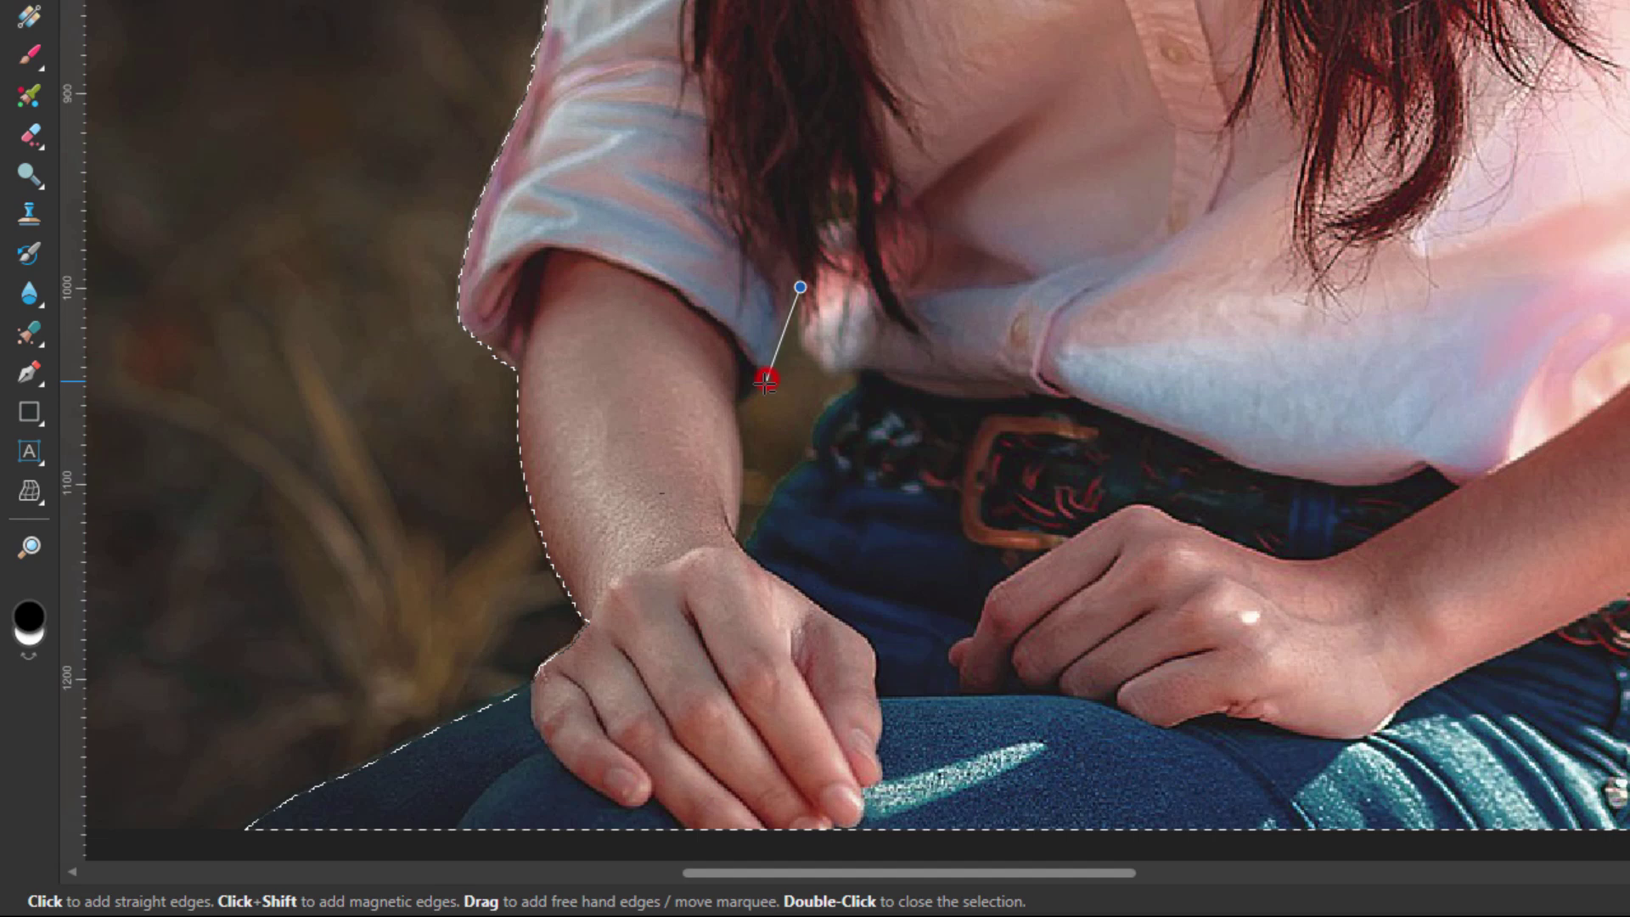
left_click(758, 387)
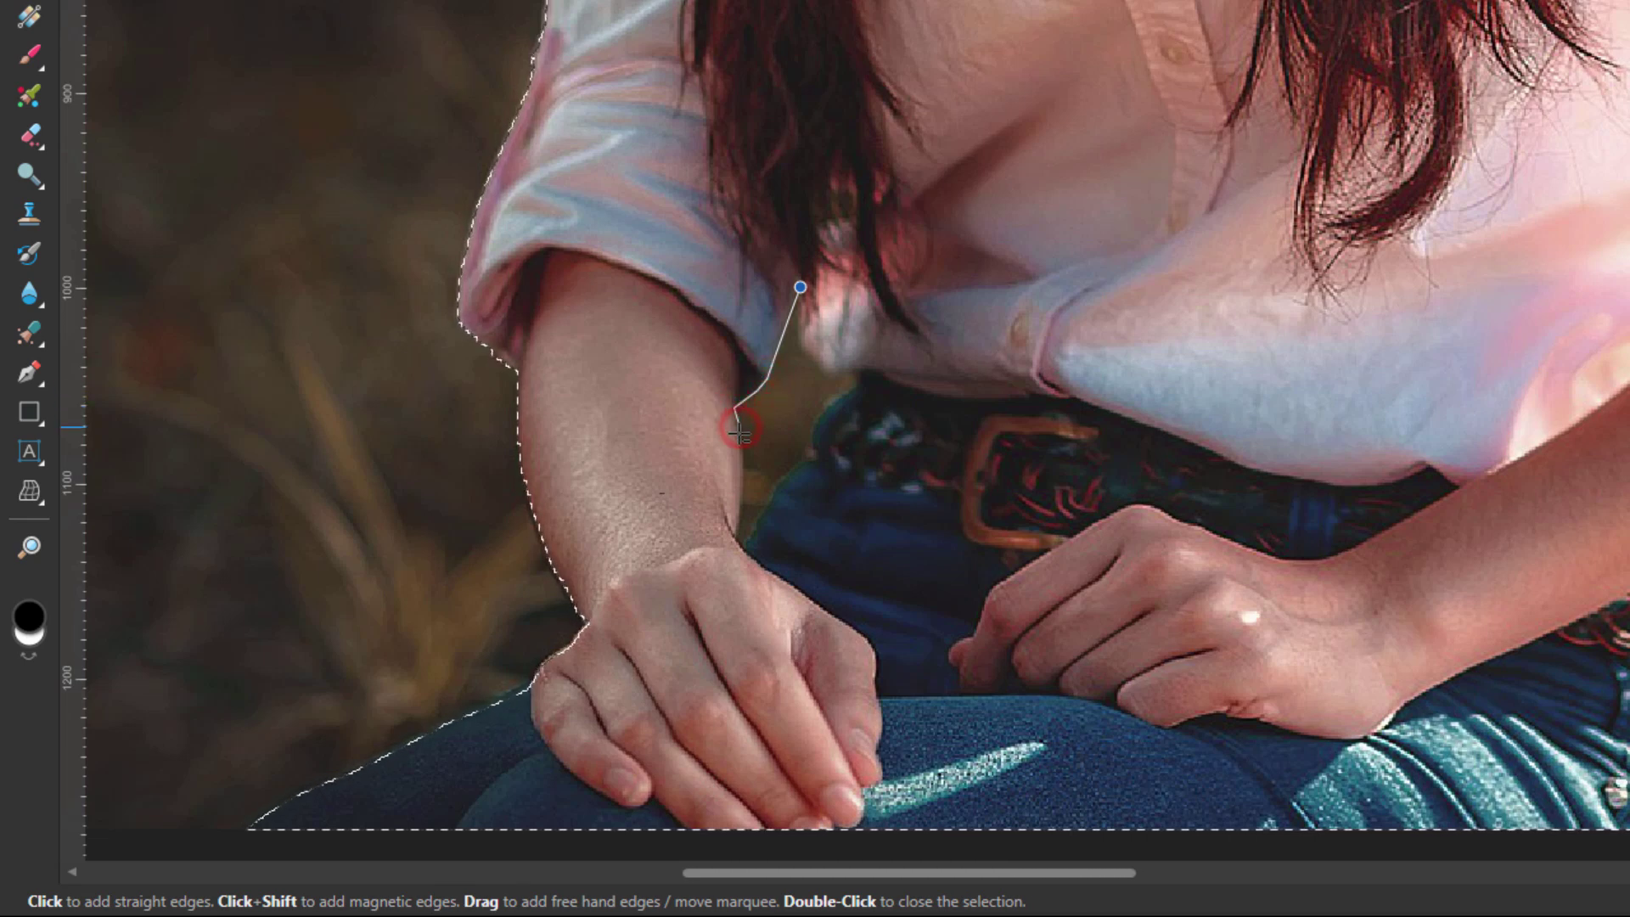
left_click(743, 459)
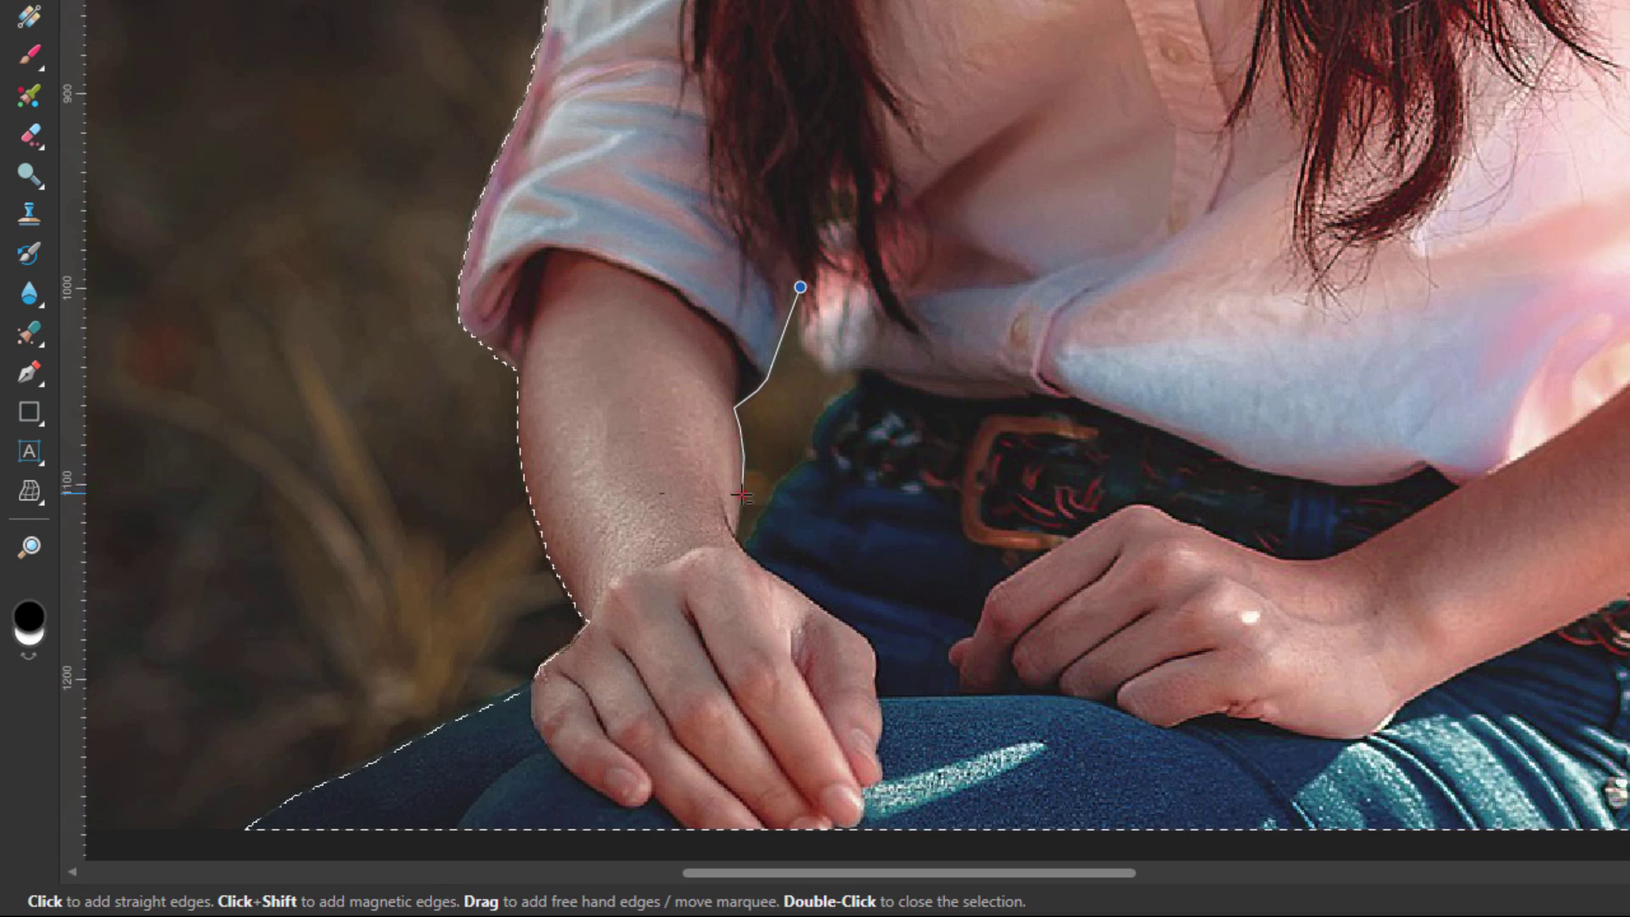
left_click(740, 493)
left_click(732, 536)
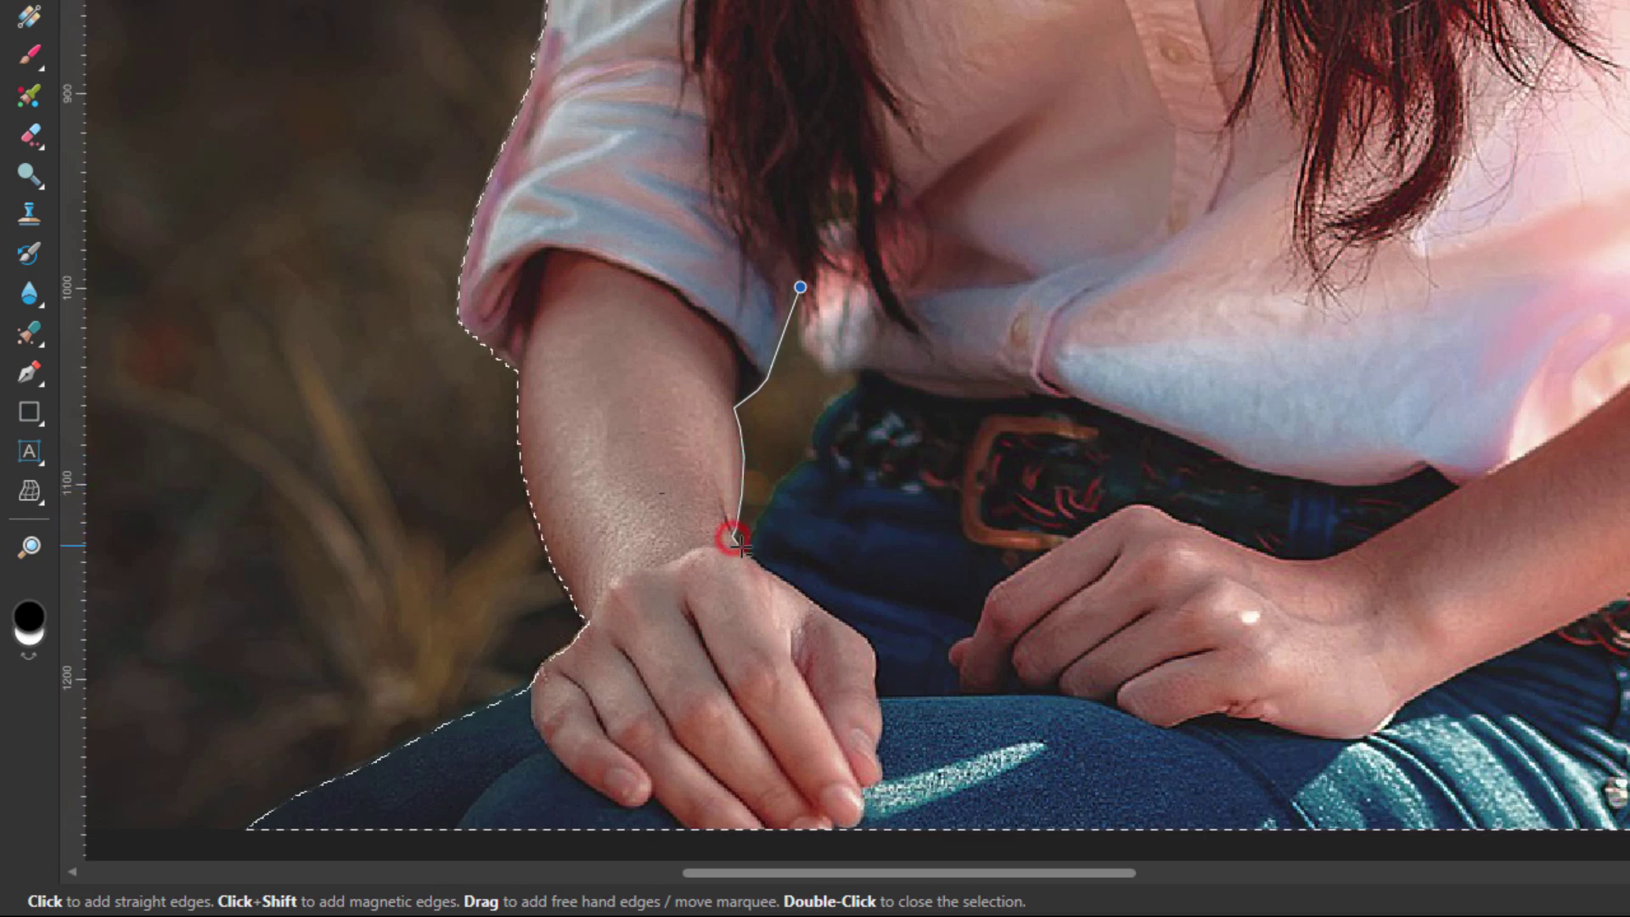
left_click(741, 547)
- Trace back up the jeans, belt and shirt edge, closing the gap outline at its start
left_click(755, 525)
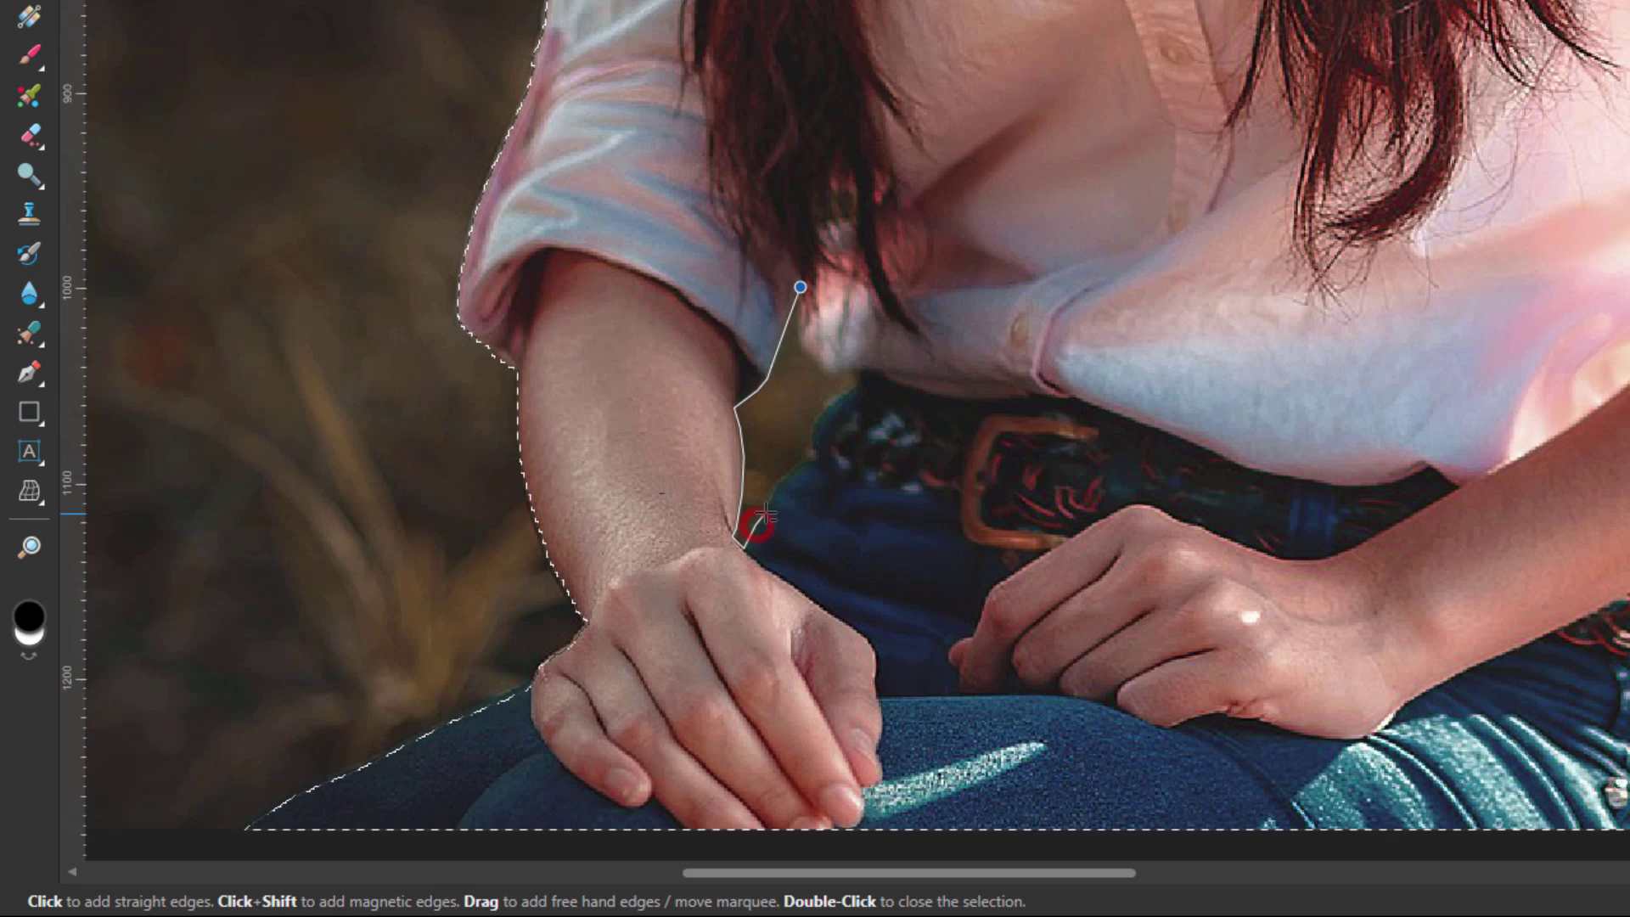
left_click(773, 482)
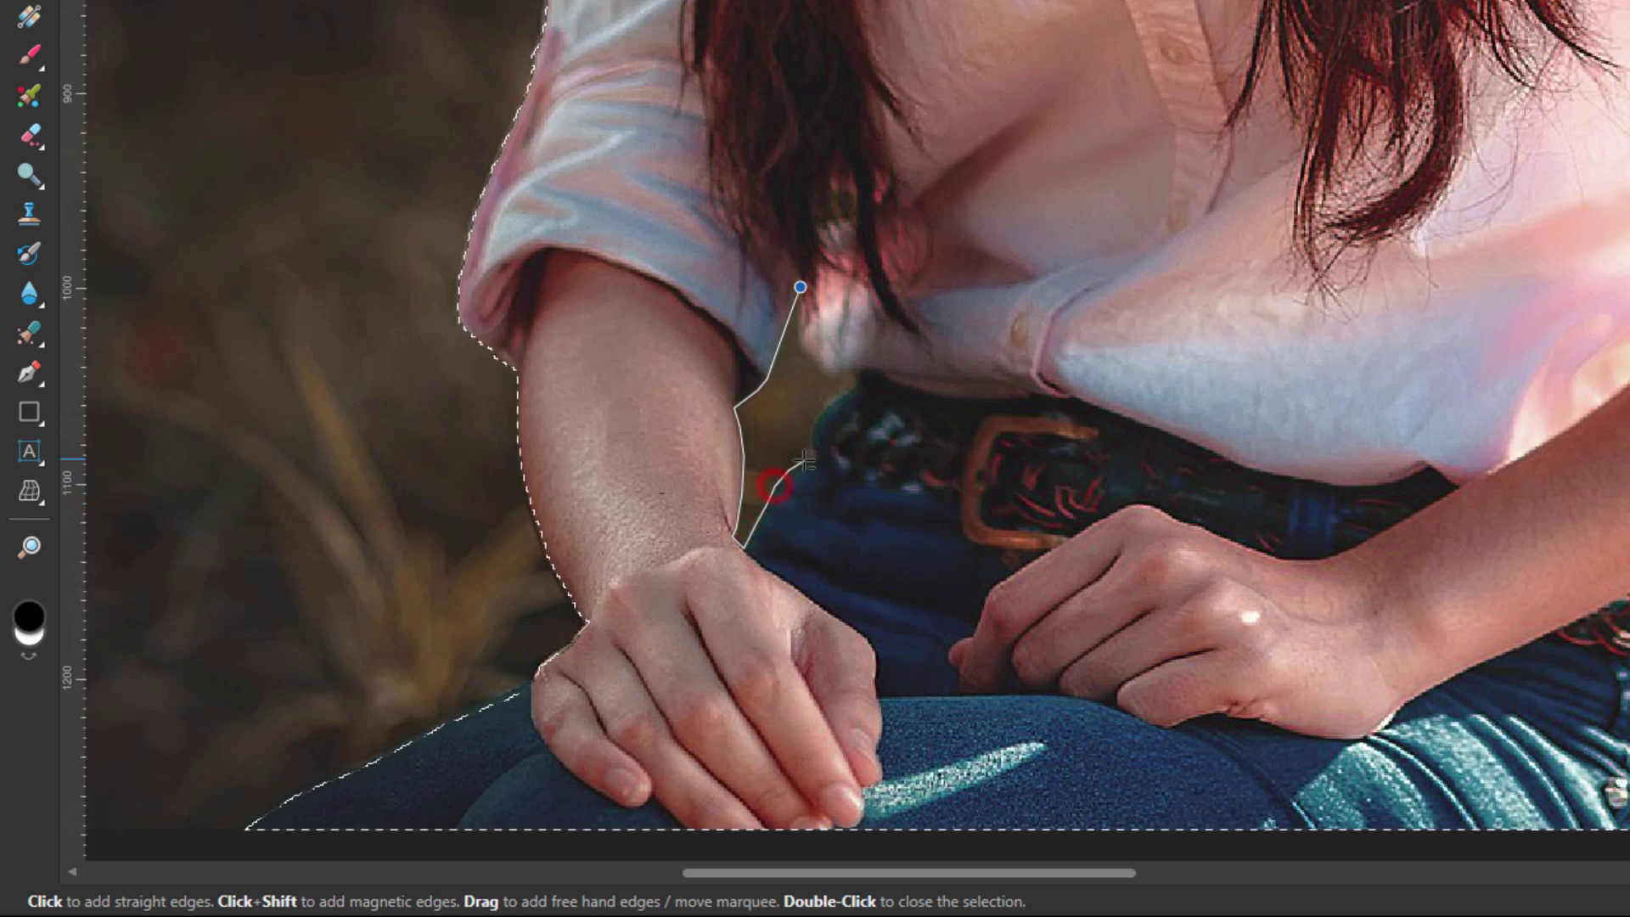
left_click(803, 458)
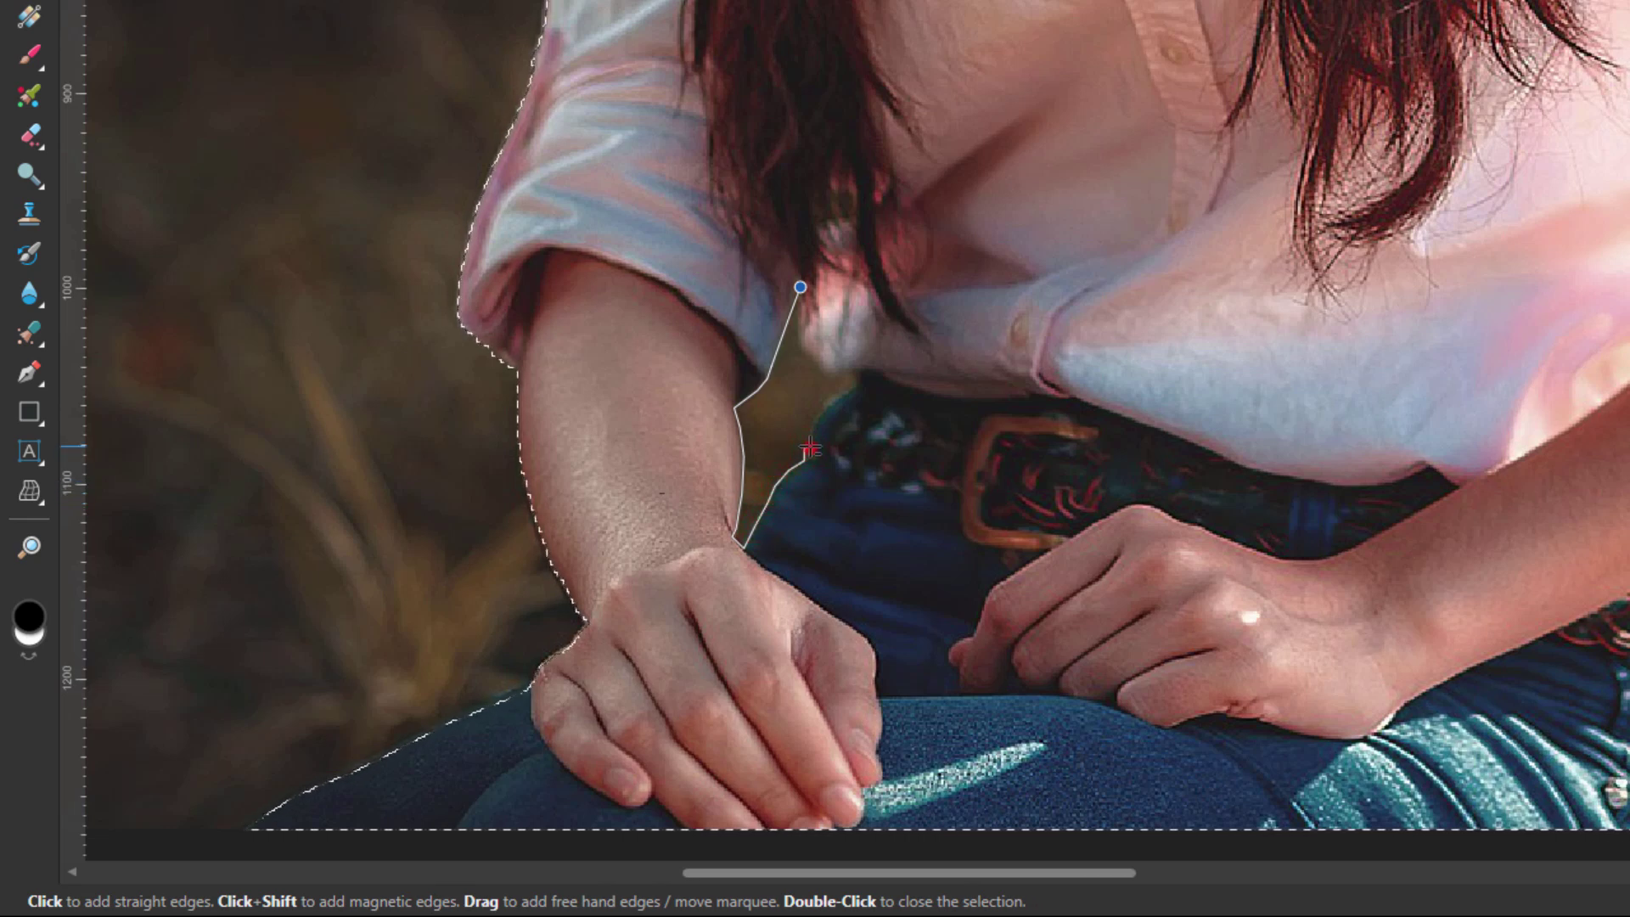
left_click(810, 448)
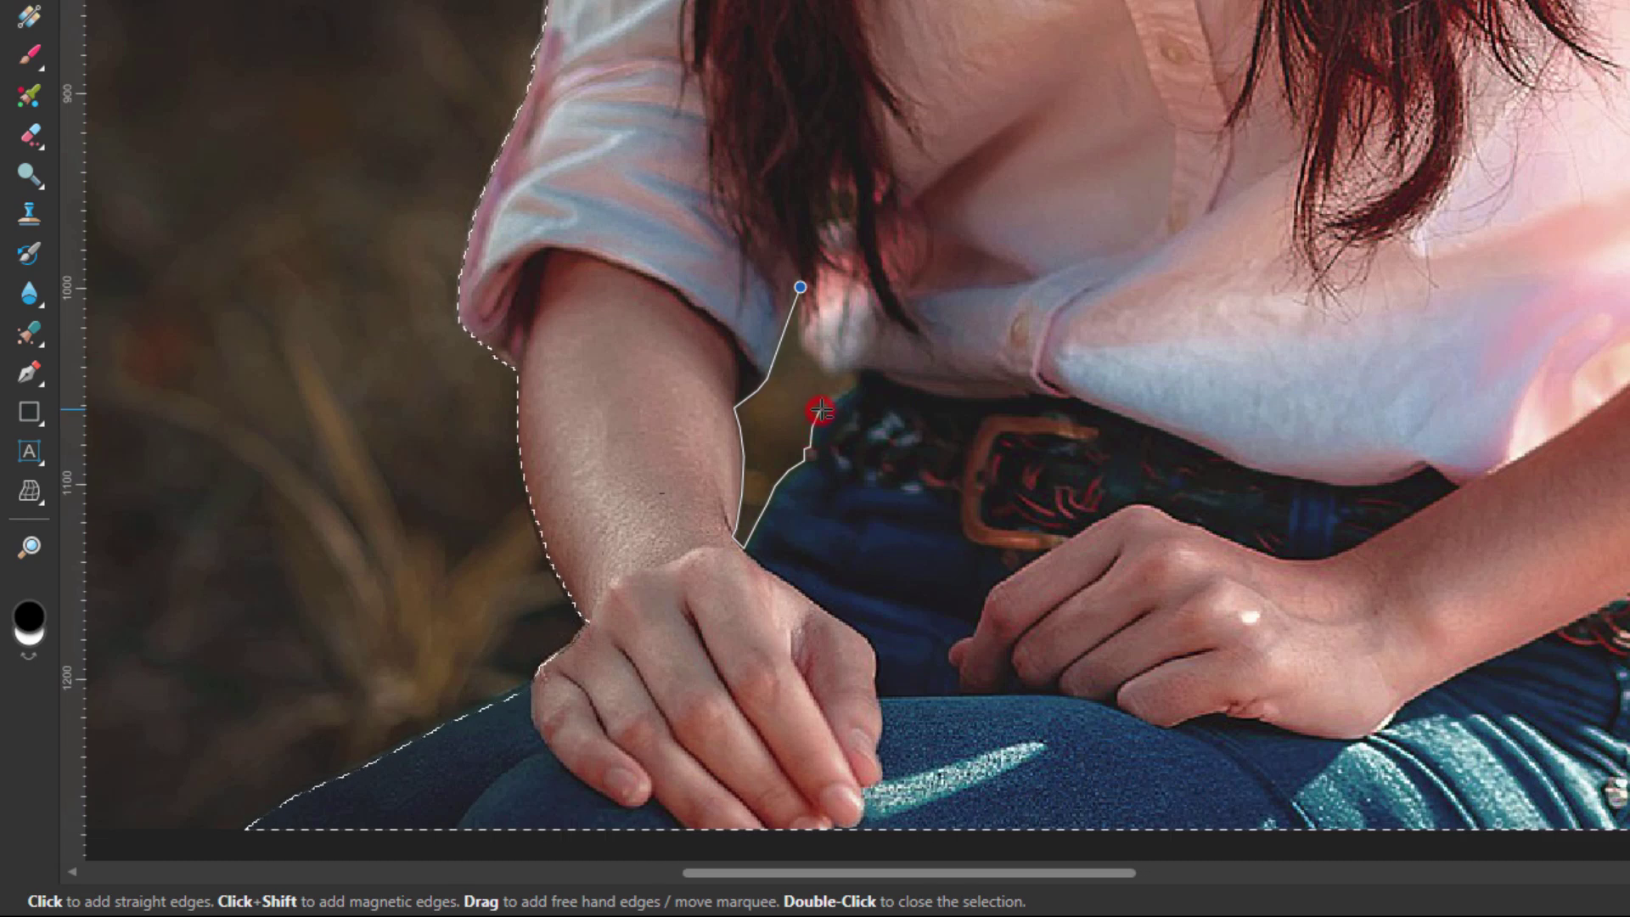
left_click(856, 380)
left_click(853, 372)
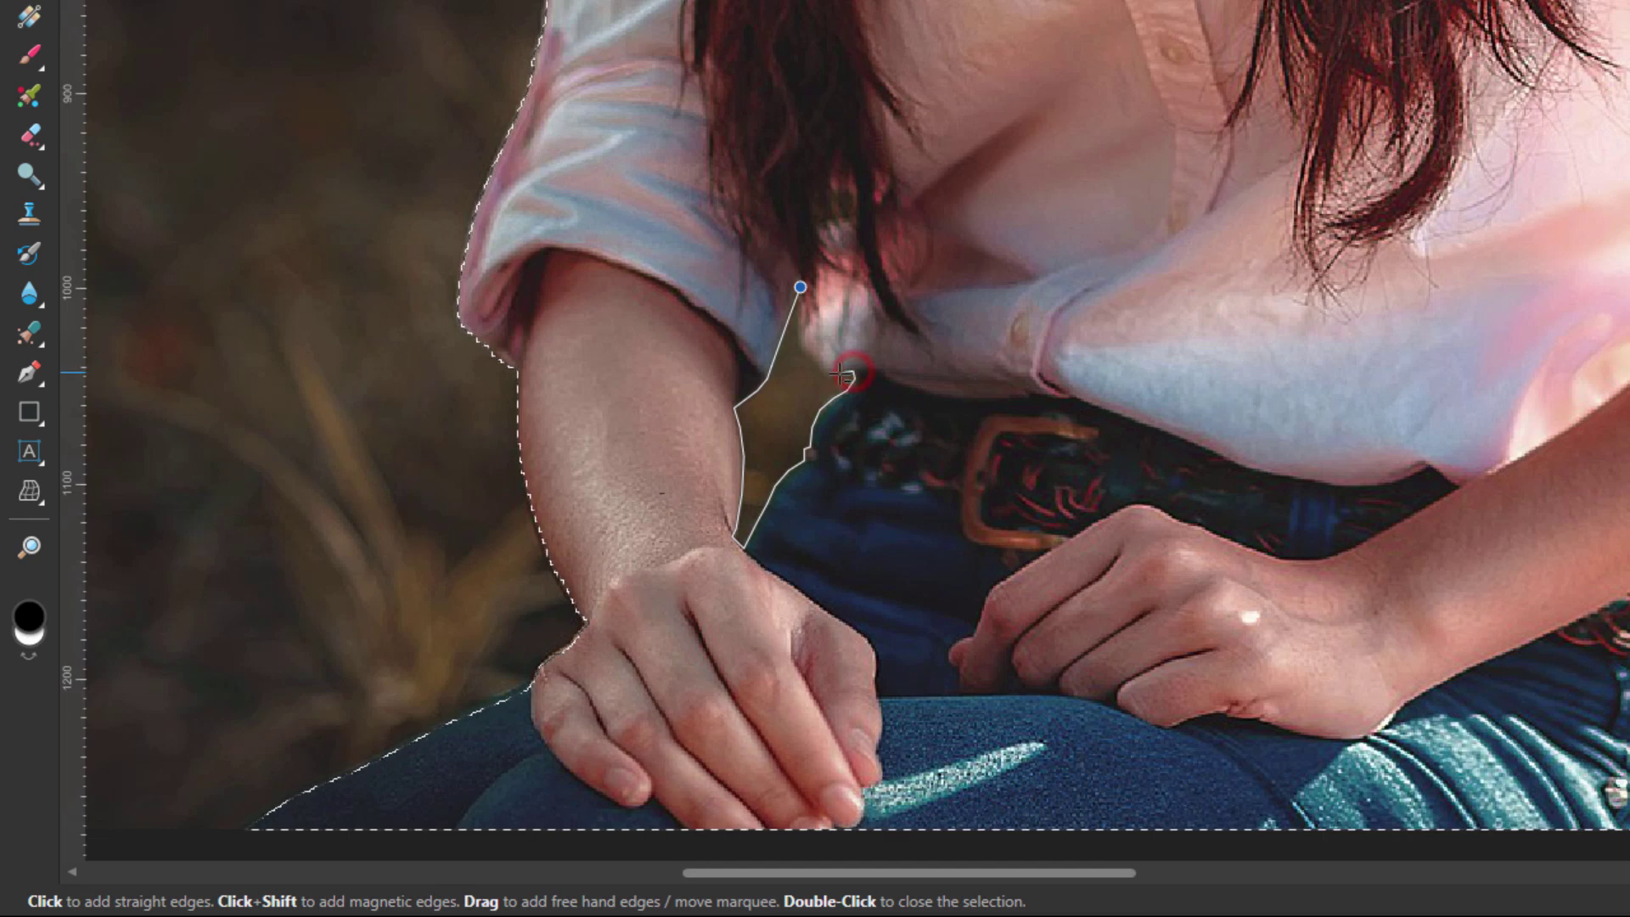
left_click(802, 350)
left_click(798, 288)
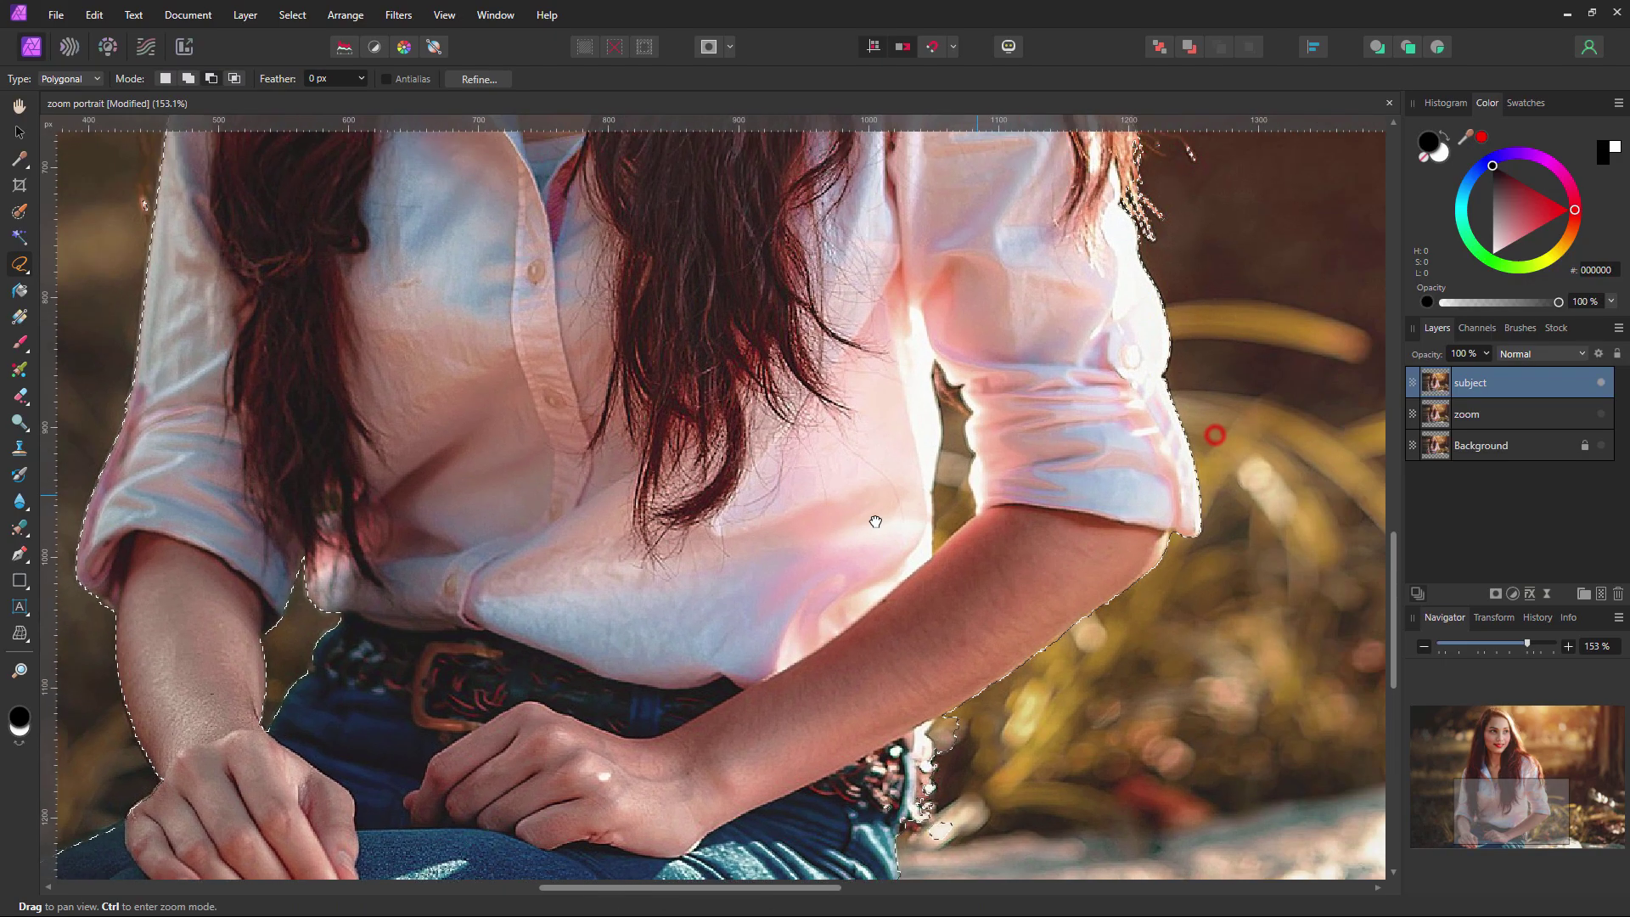
- Trim the background gap along the right sleeve edge from the selection, then fit the photo to the window
left_click_drag(709, 560, 660, 574)
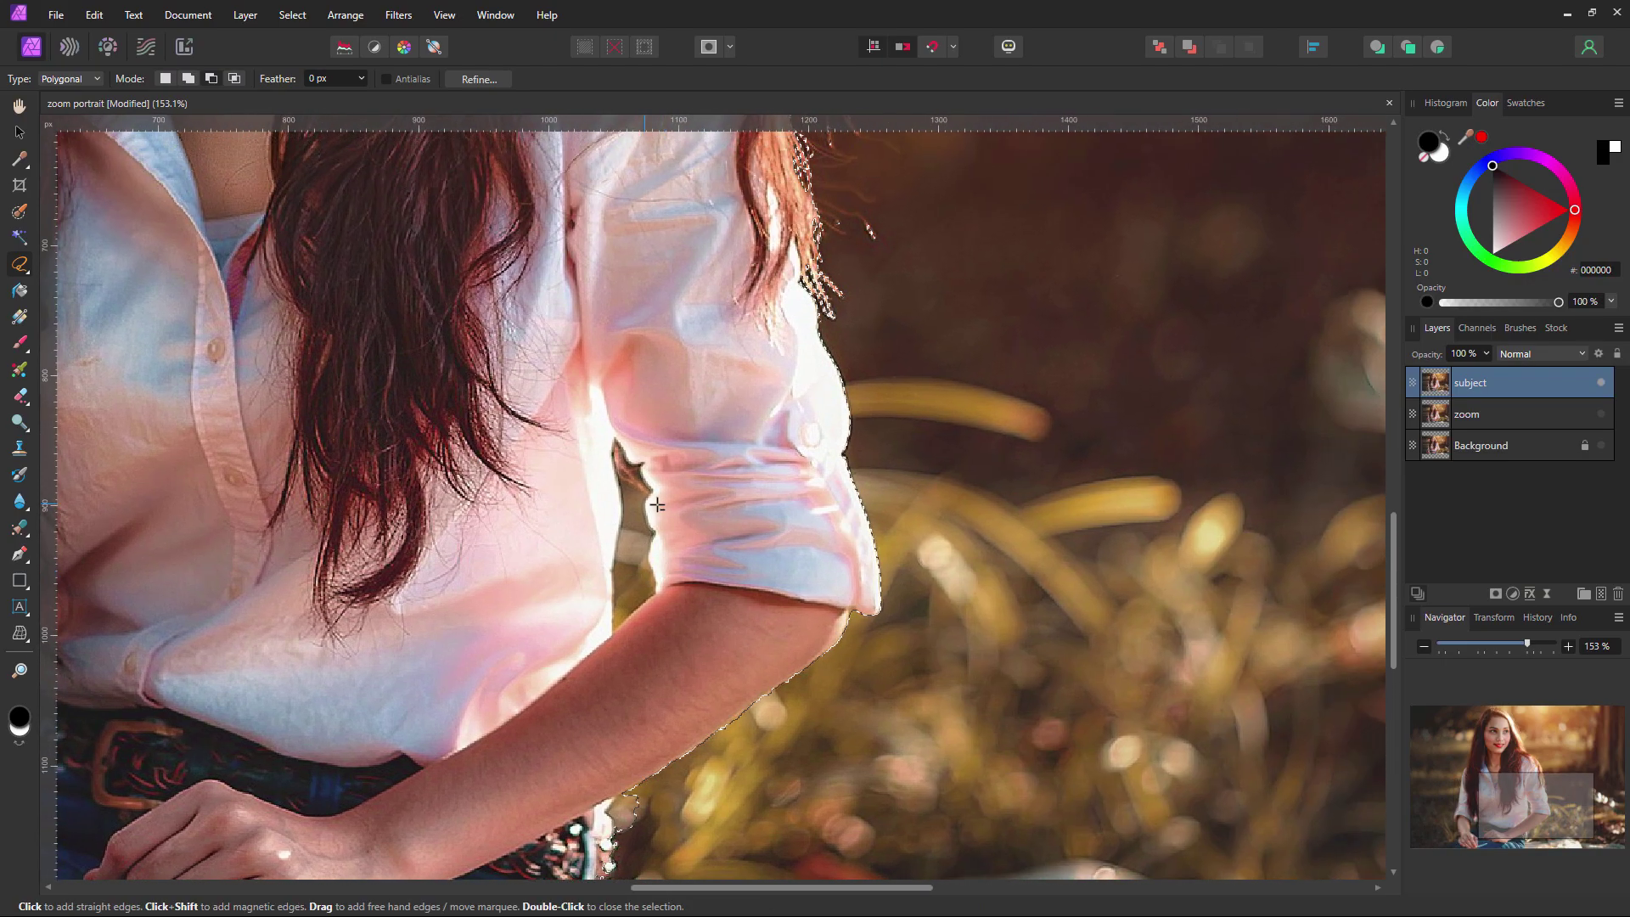
mouse_move(612, 450)
left_mouse_down()
mouse_move(611, 635)
mouse_move(656, 595)
mouse_move(647, 518)
left_mouse_up()
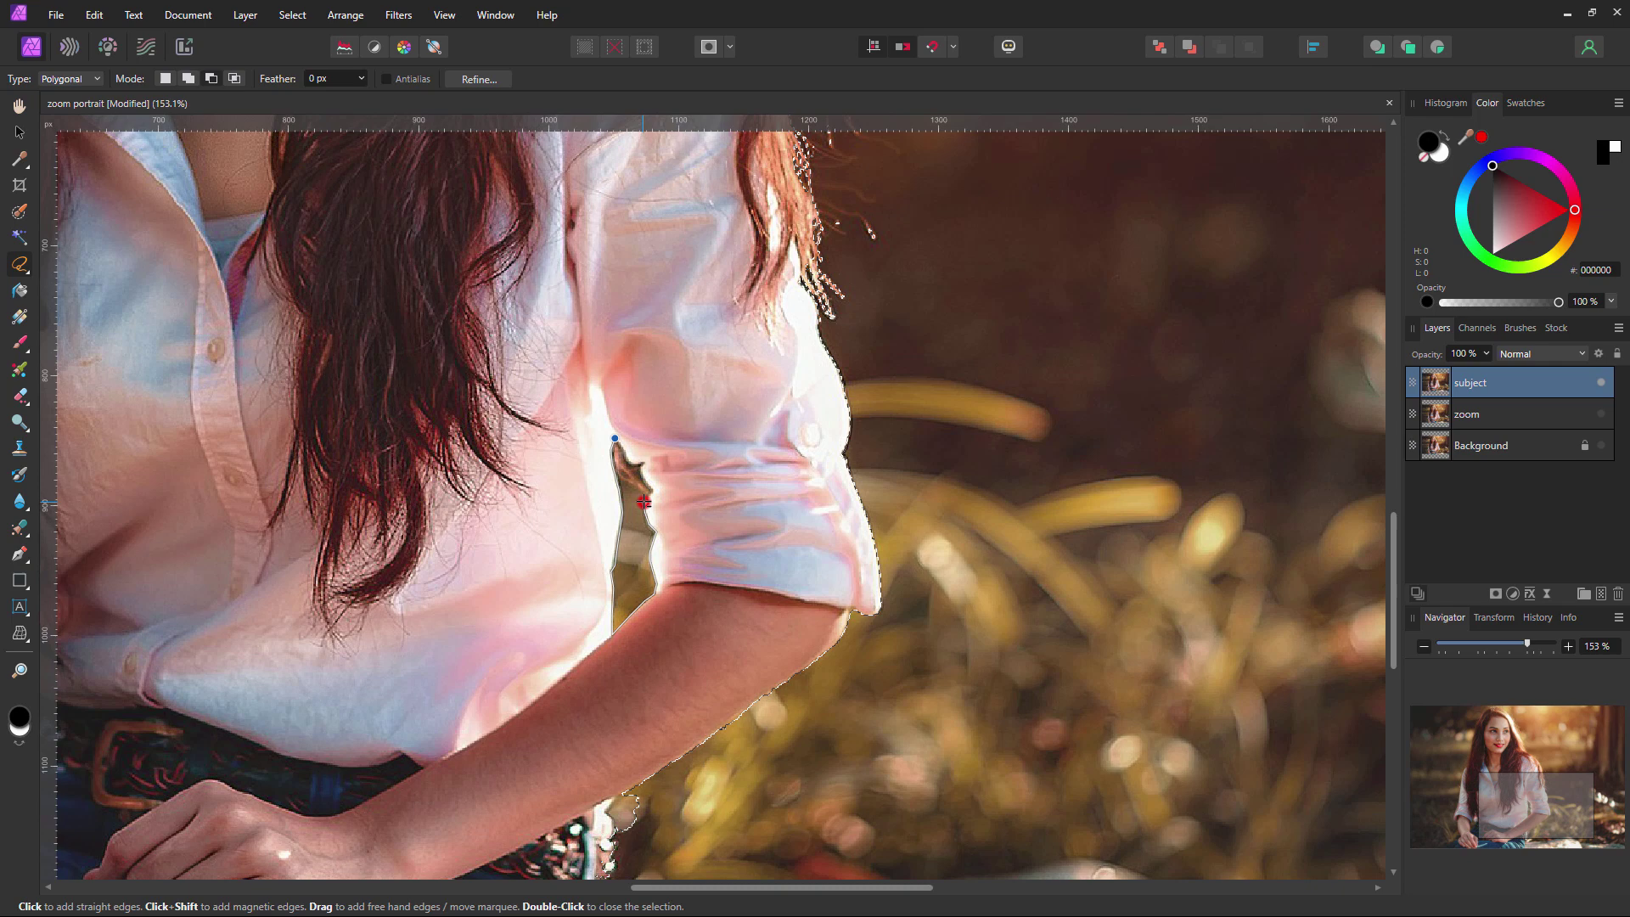
left_click_drag(652, 492, 618, 441)
left_click(618, 440)
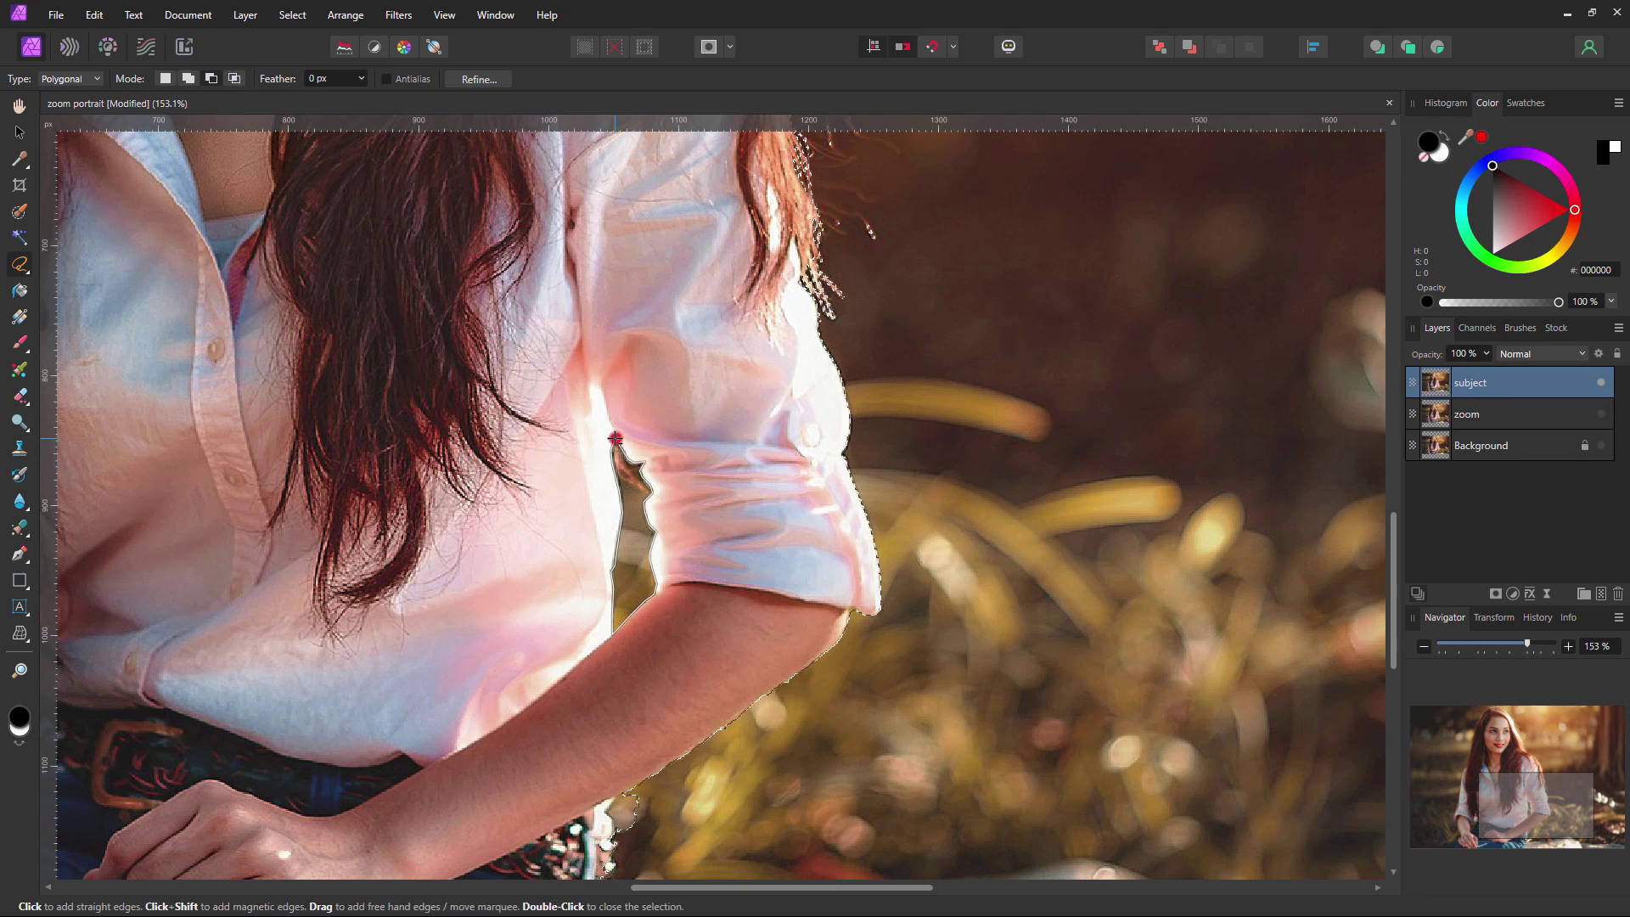
key("ctrl+0")
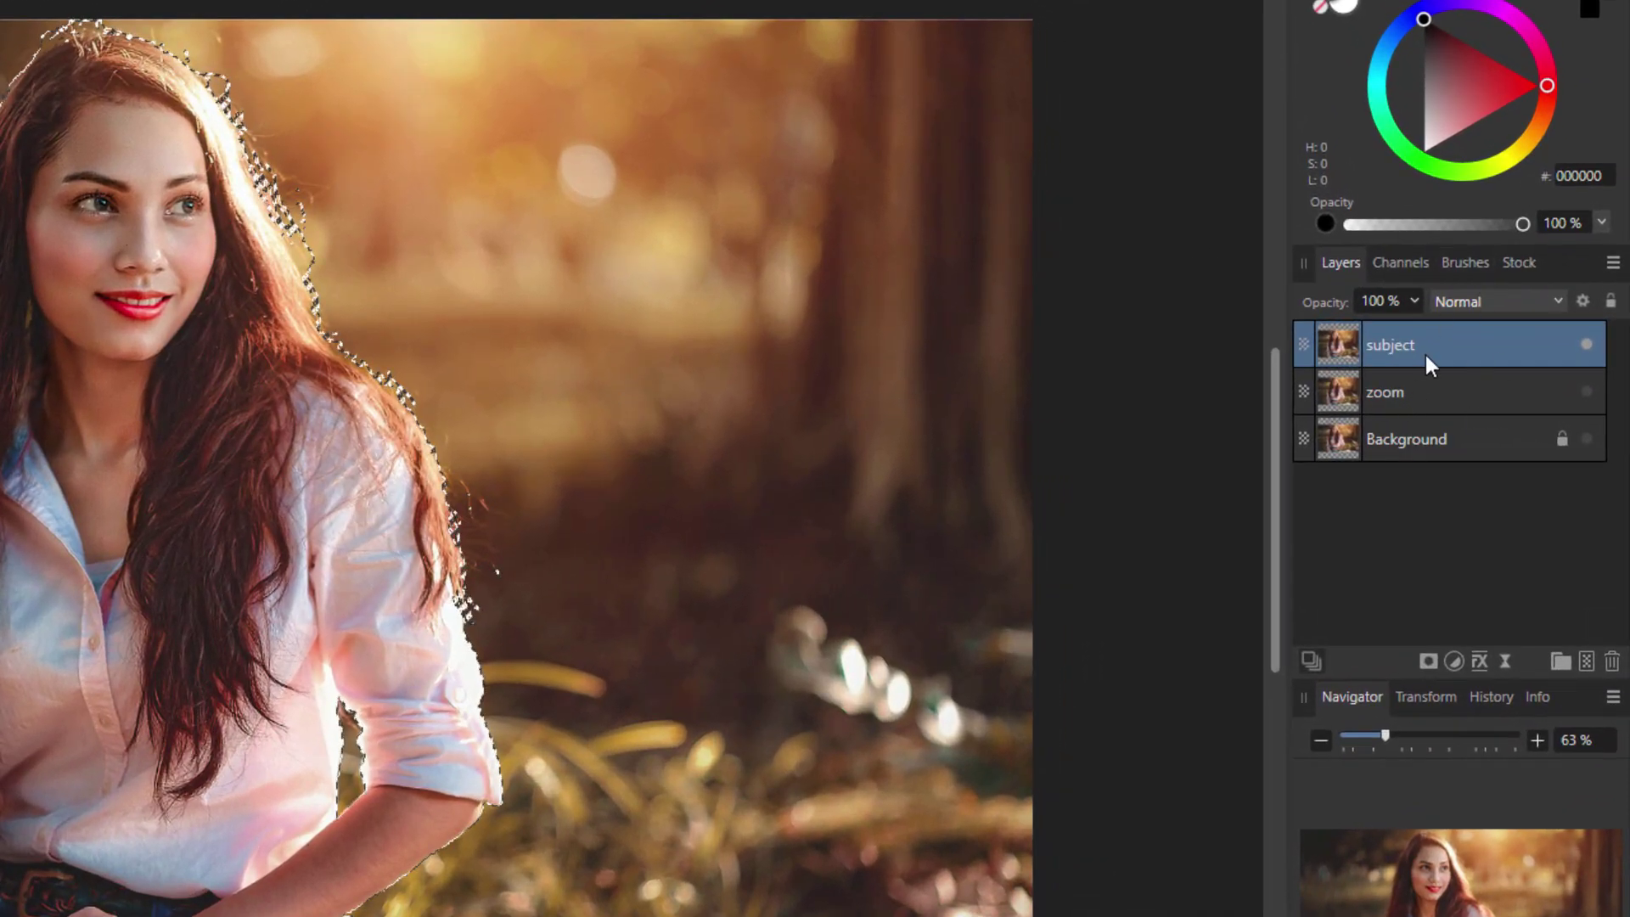
- Add a mask to the subject layer from the selection, deselect, and expand the layer to show the mask
left_click(1429, 659)
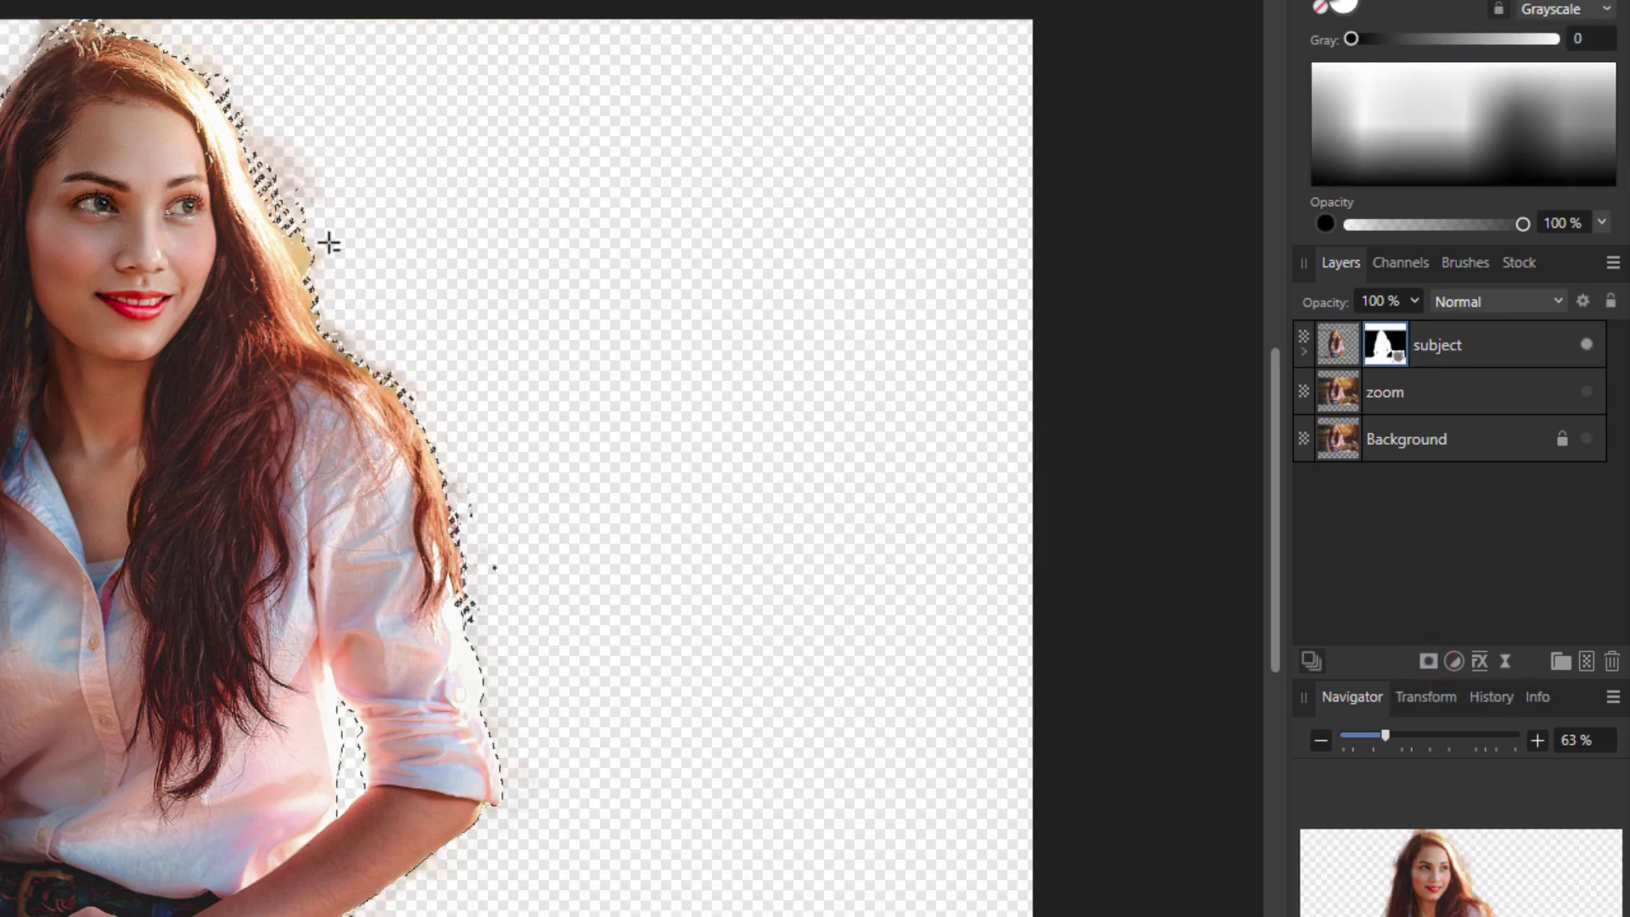
key("ctrl+d")
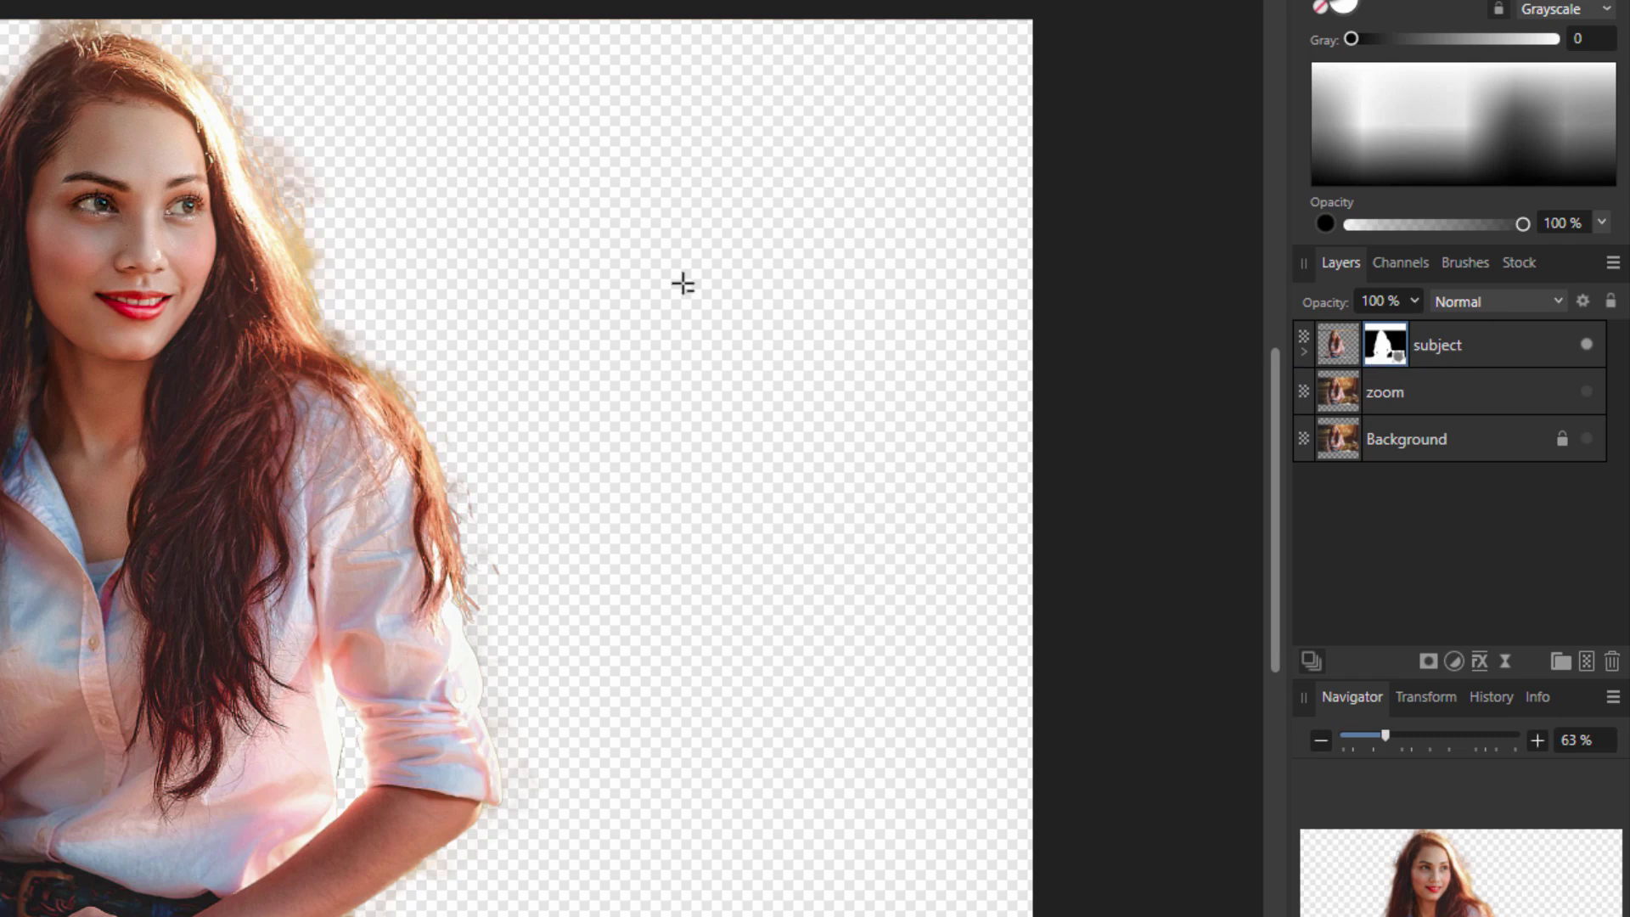
left_click(1304, 352)
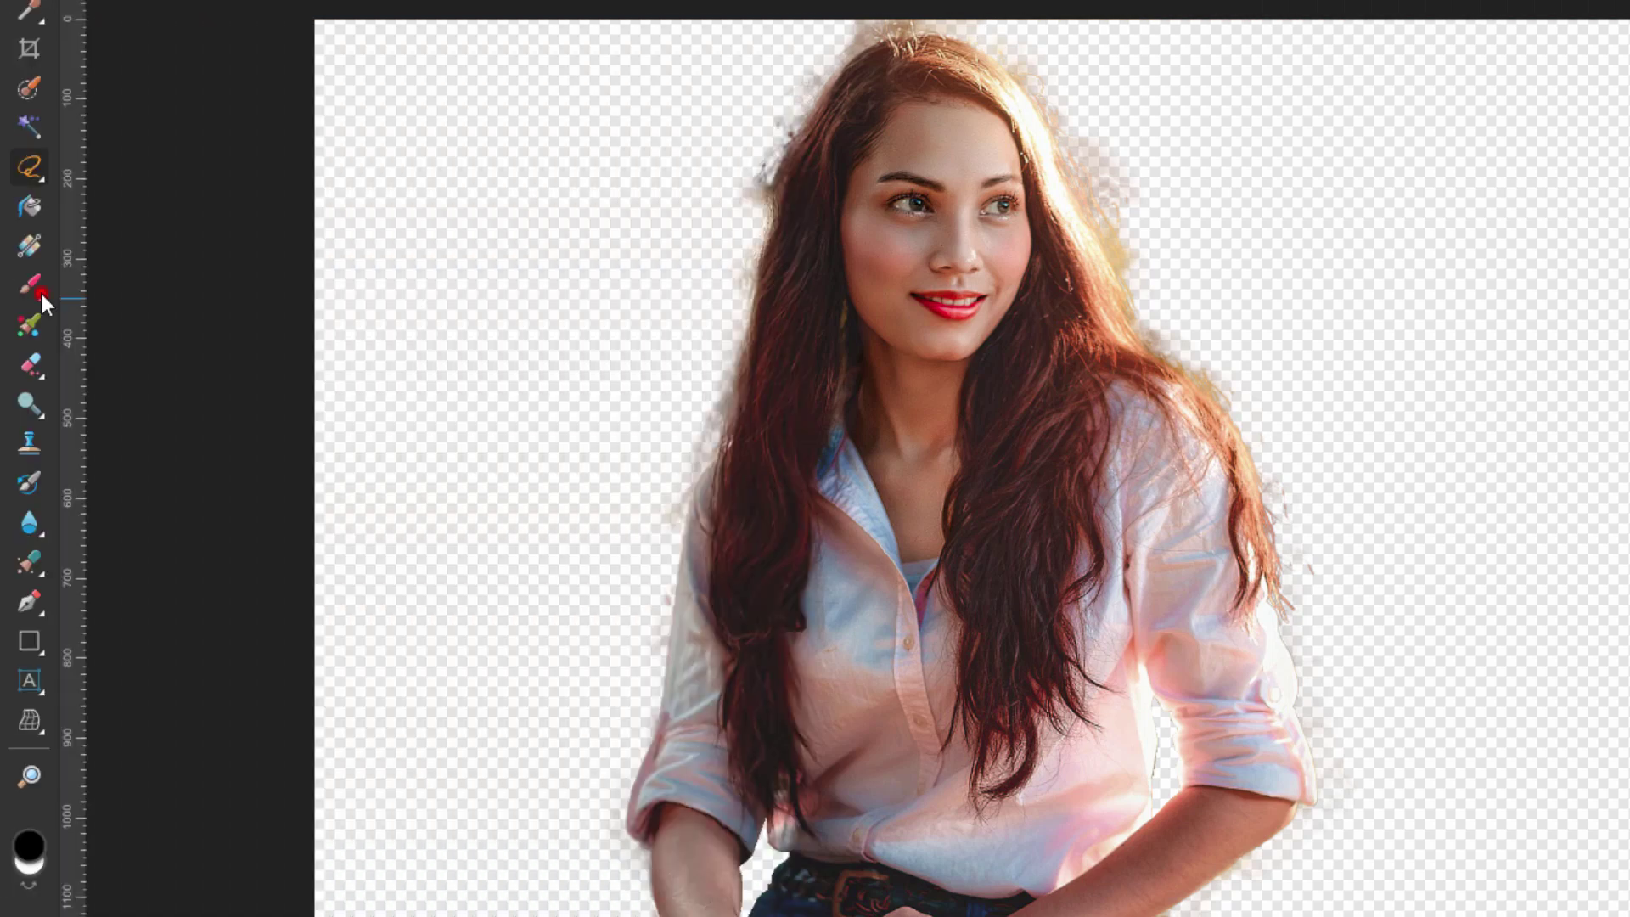
- With a 64 px, 25% hardness Paint Brush, touch up the mask along the hair edges
left_click(39, 289)
left_click(161, 287)
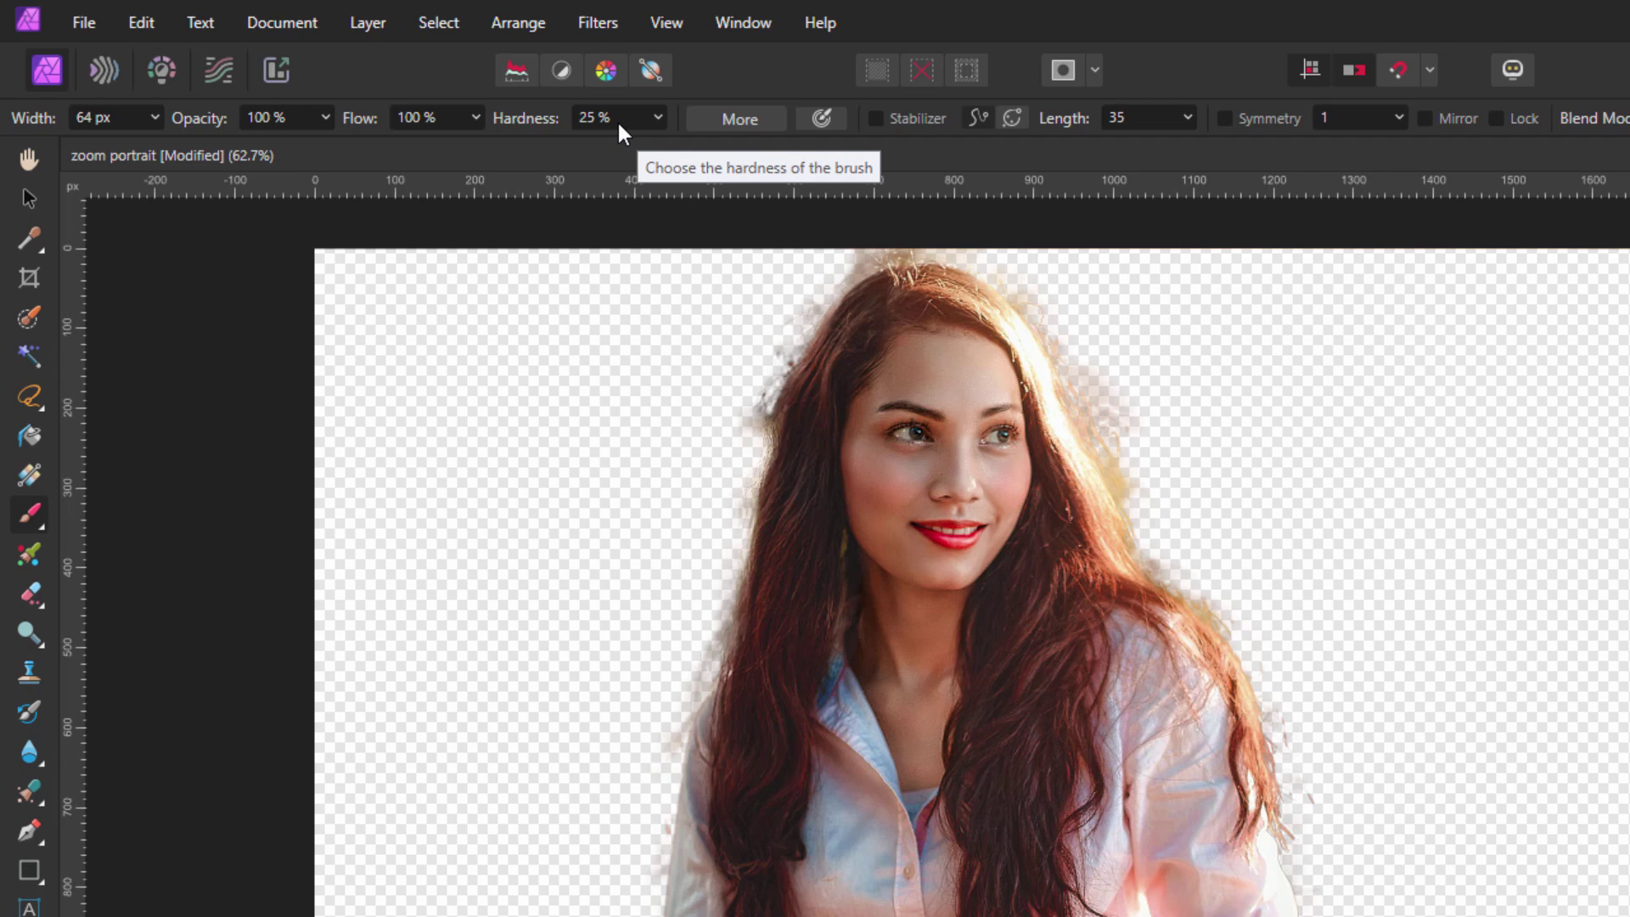
left_click(735, 399)
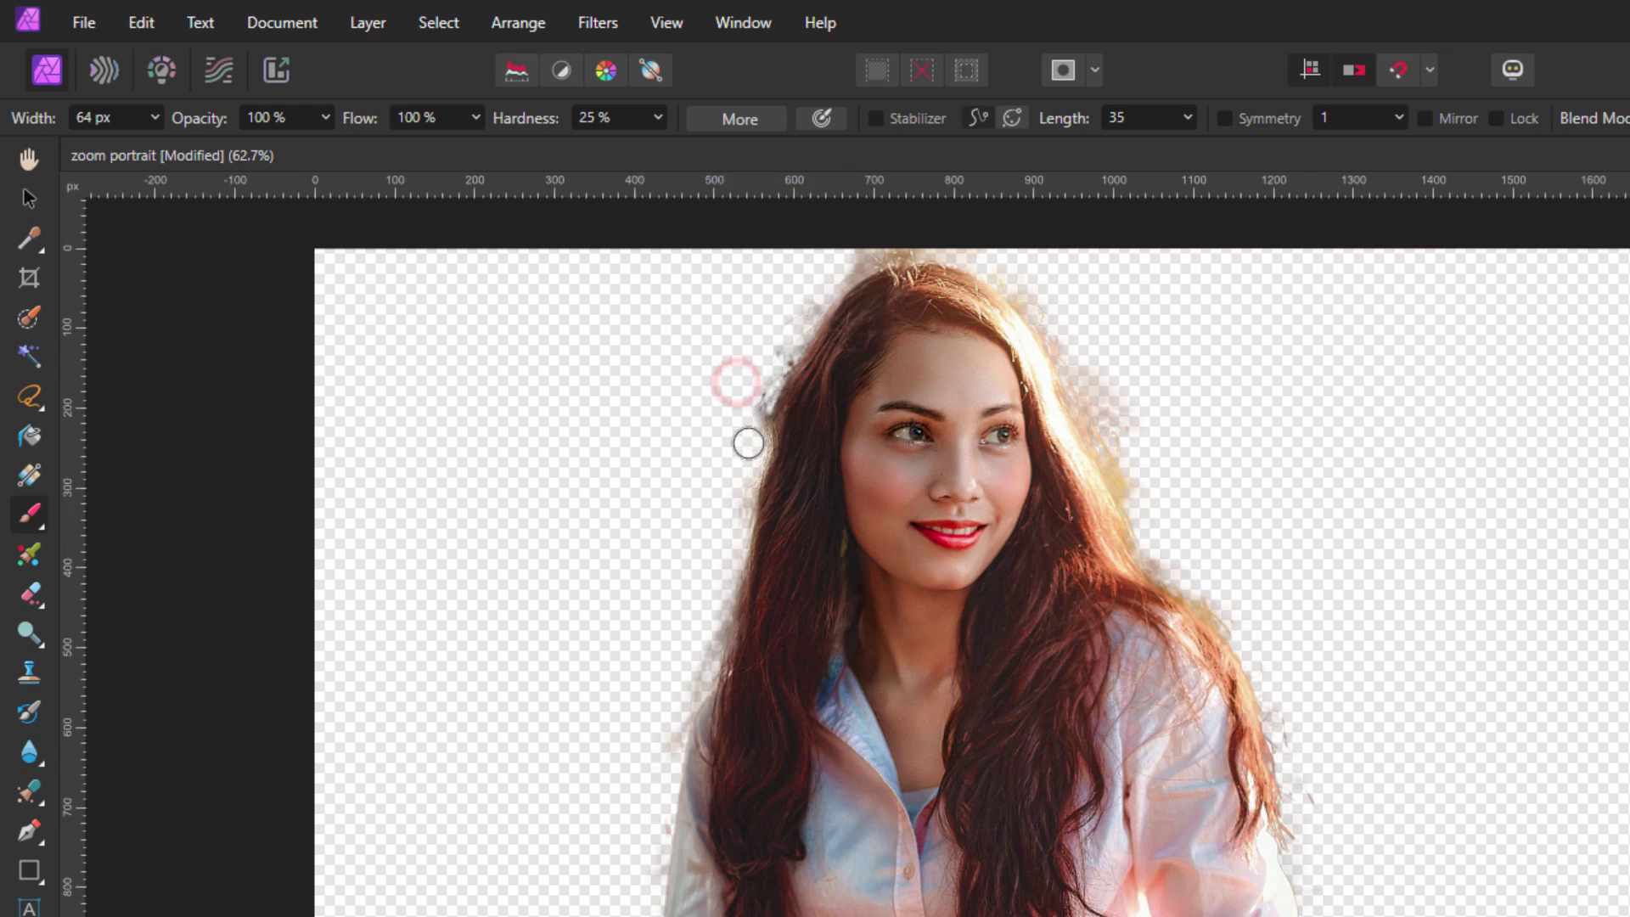
left_click(739, 397)
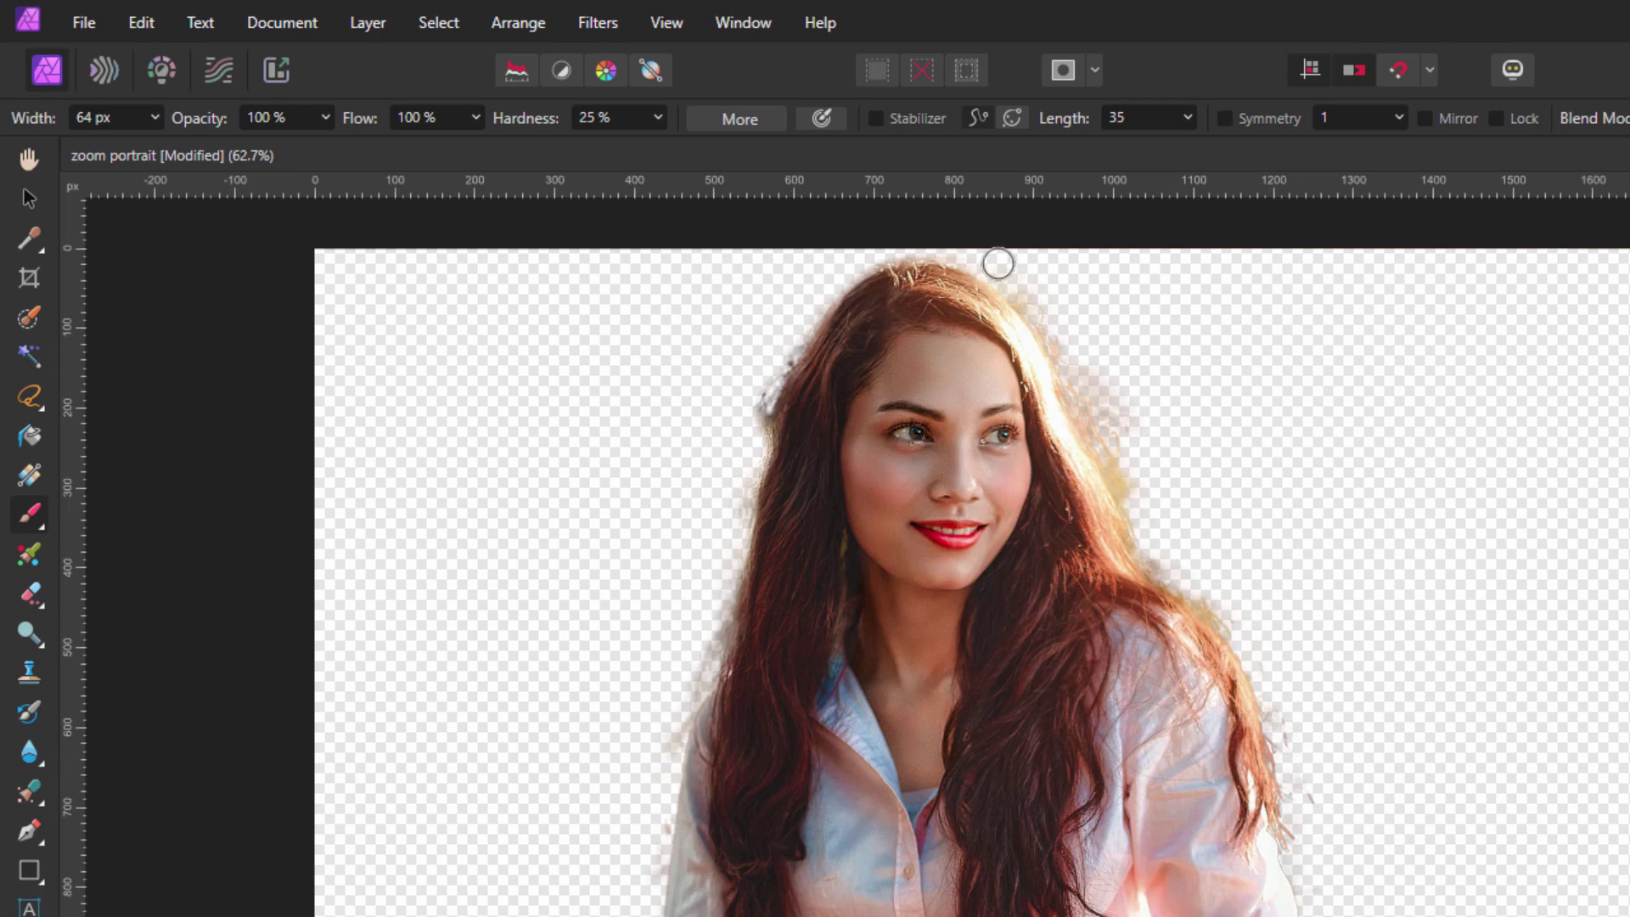
left_click(1042, 299)
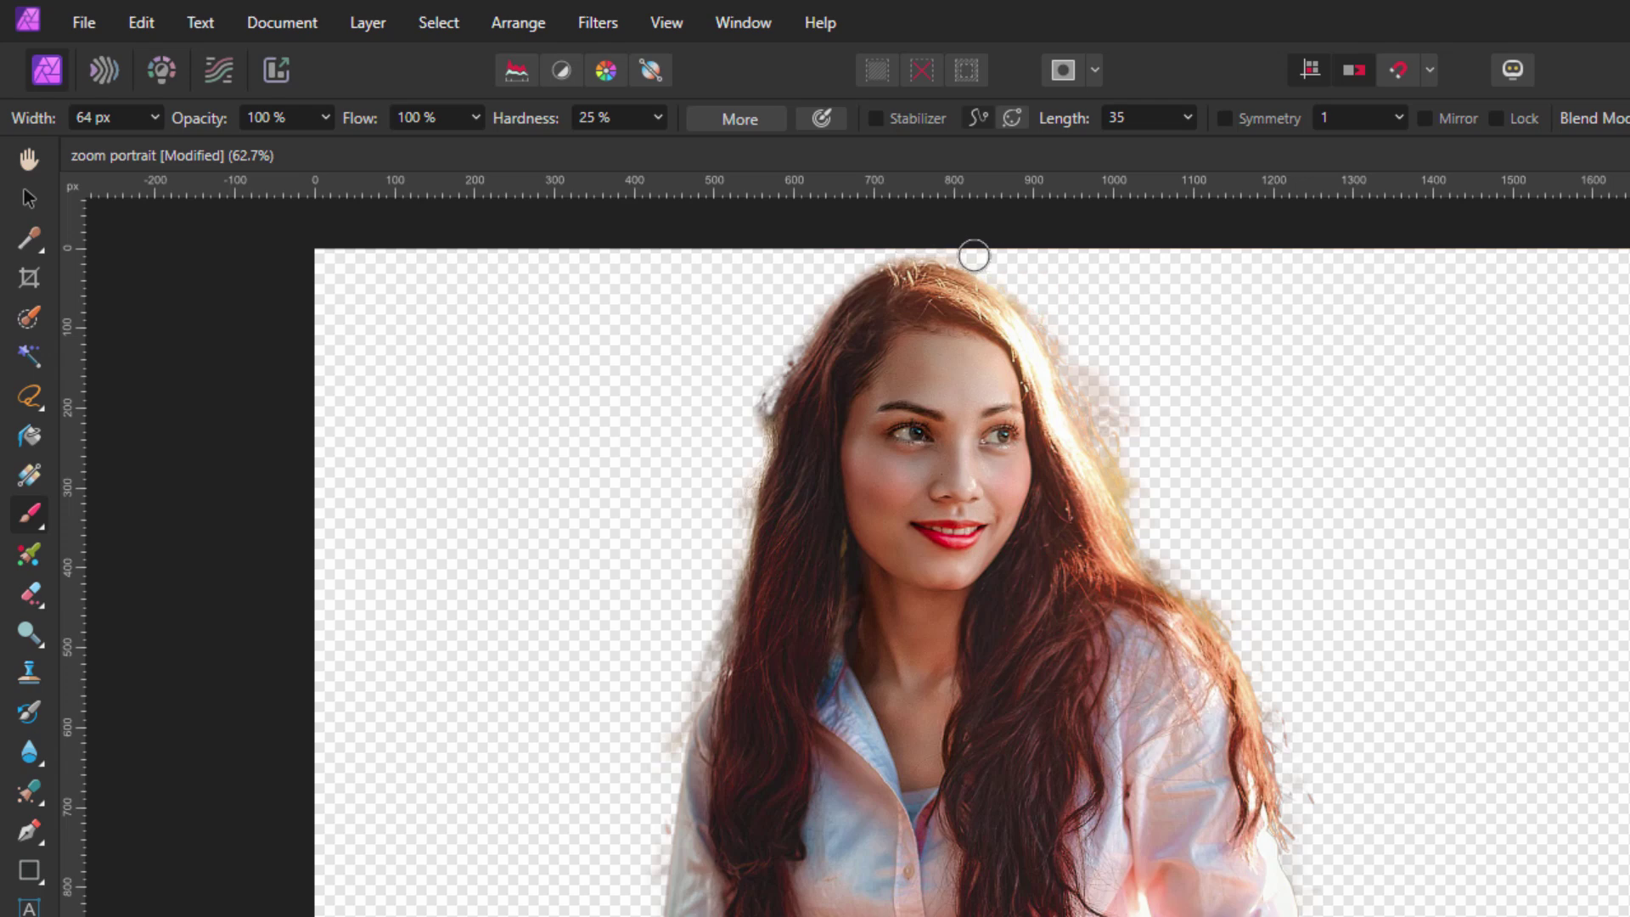
left_click(1053, 303)
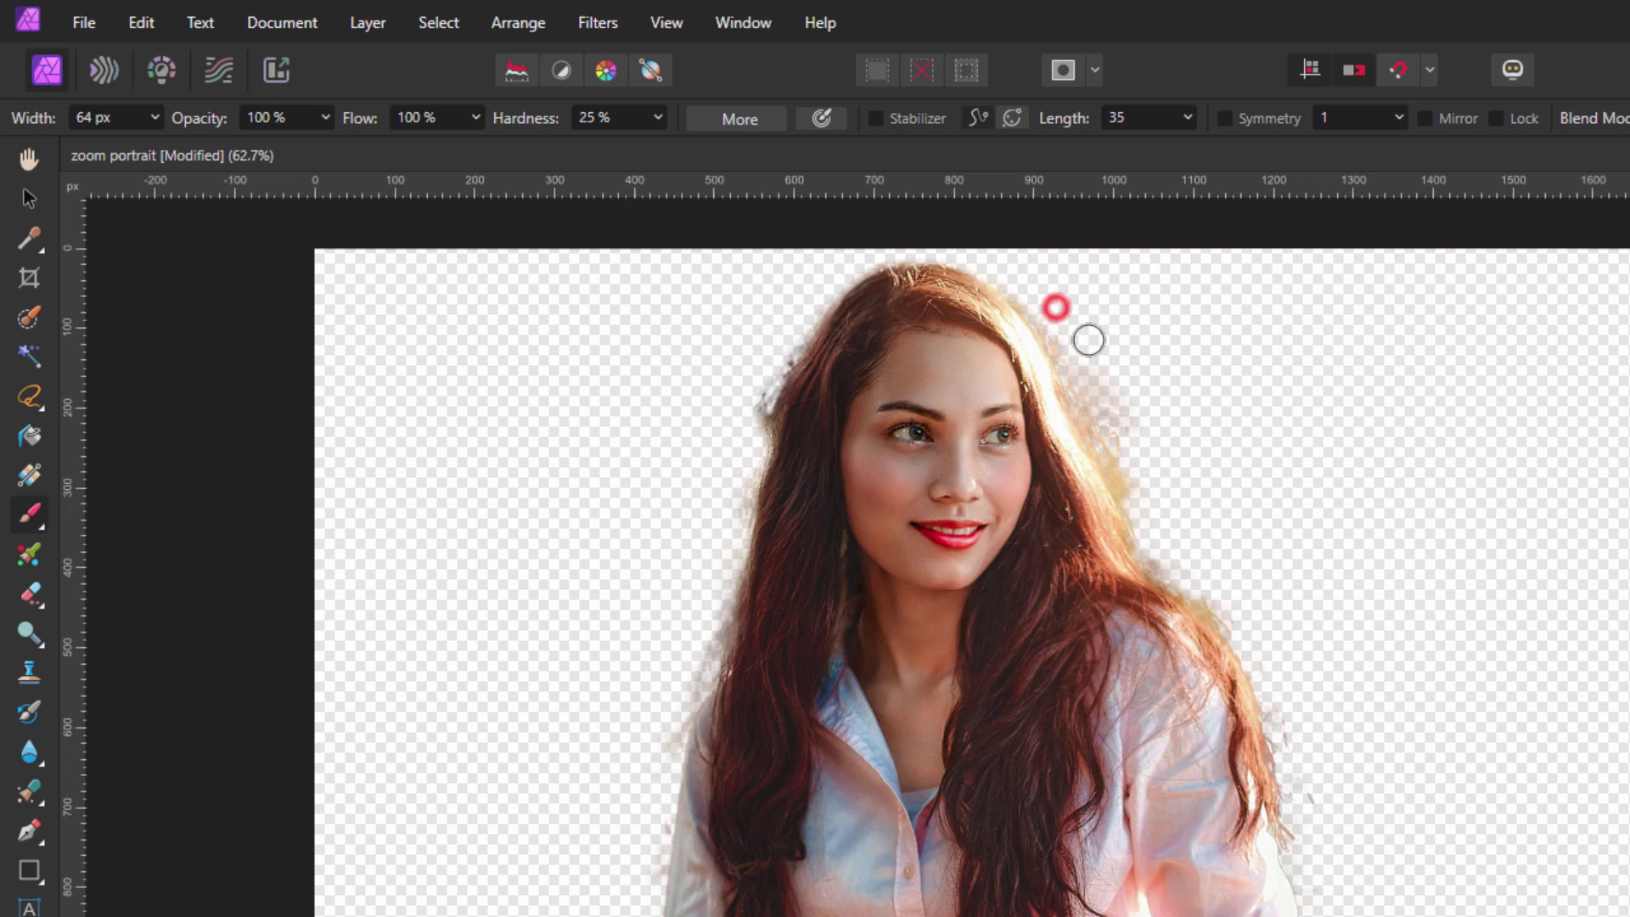
left_click(1090, 324)
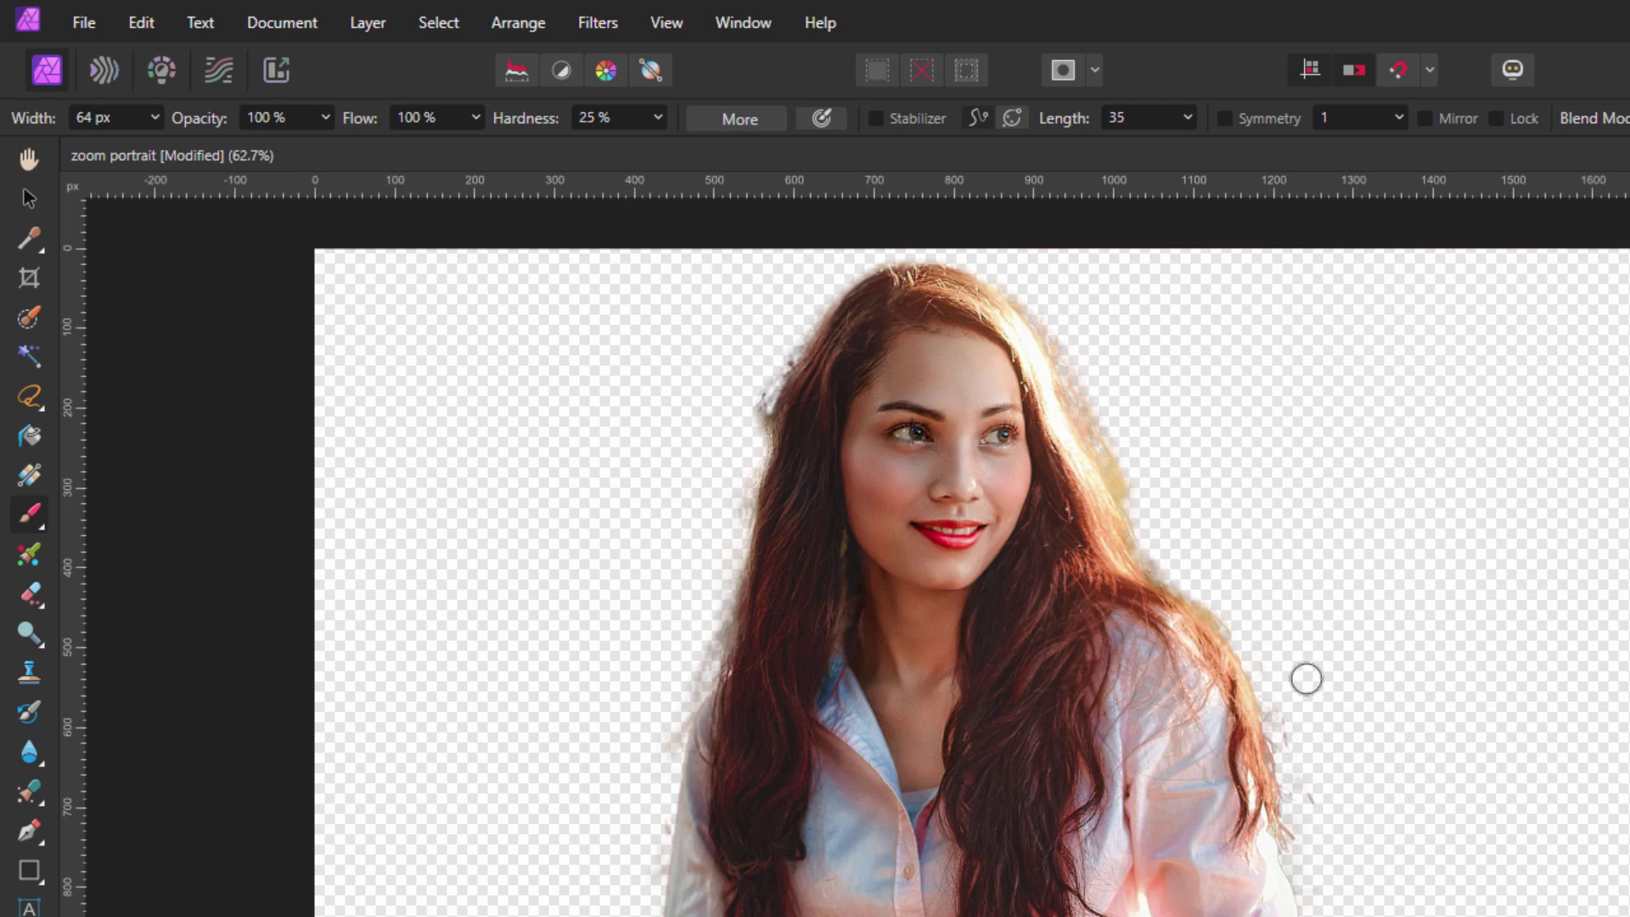
- Touch up the mask edges along her left arm and forearm
left_click(653, 829)
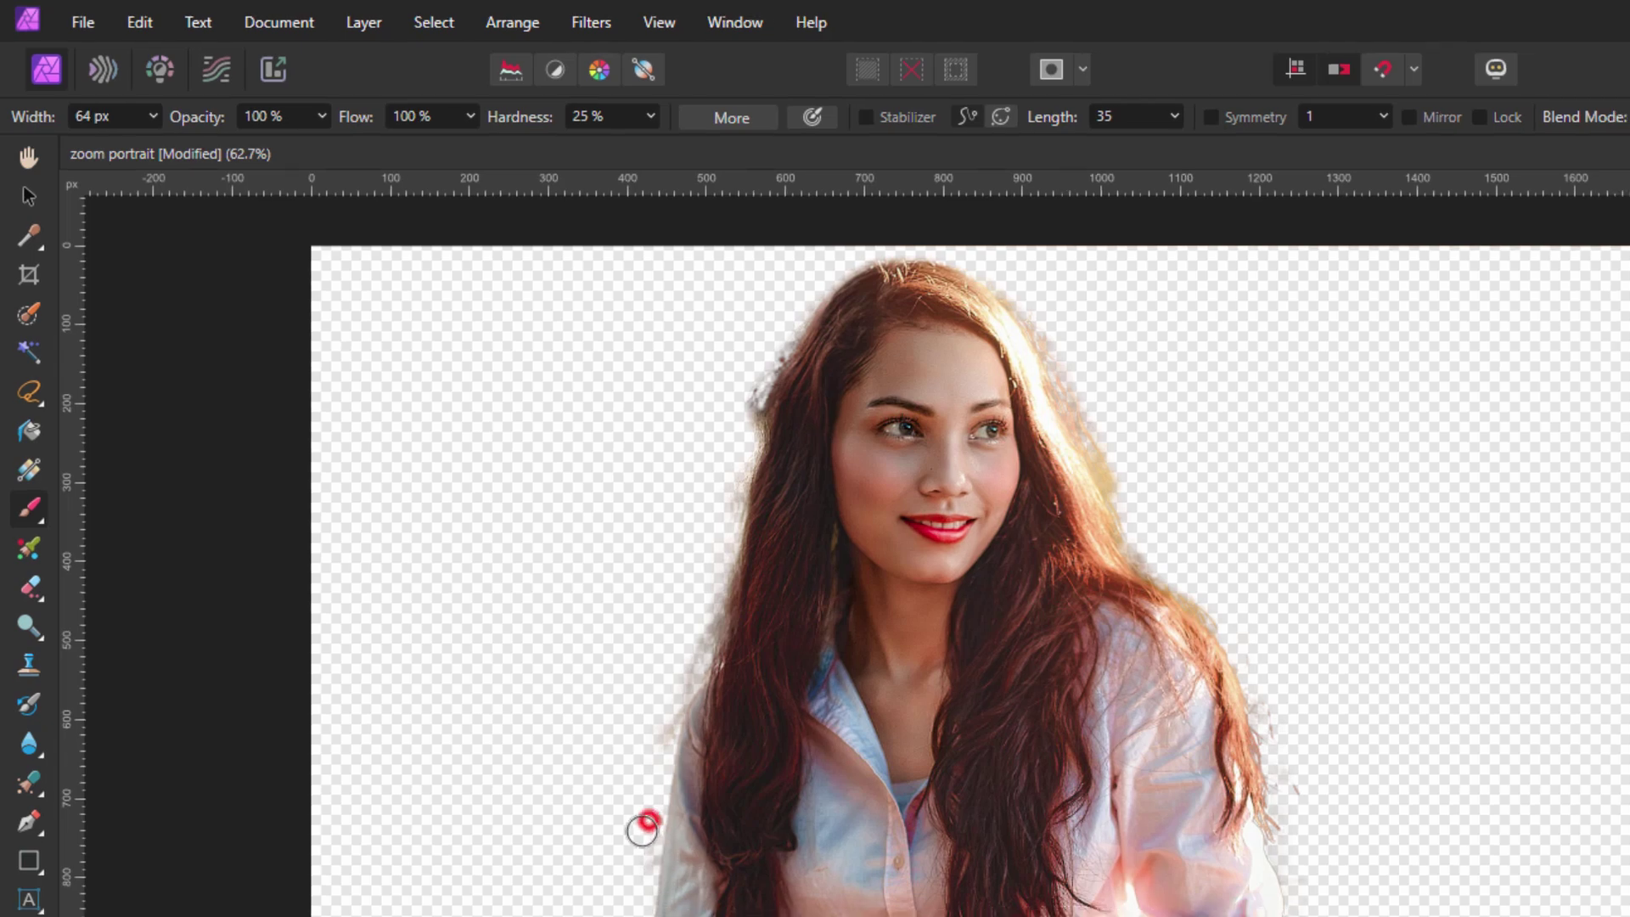
left_click(640, 916)
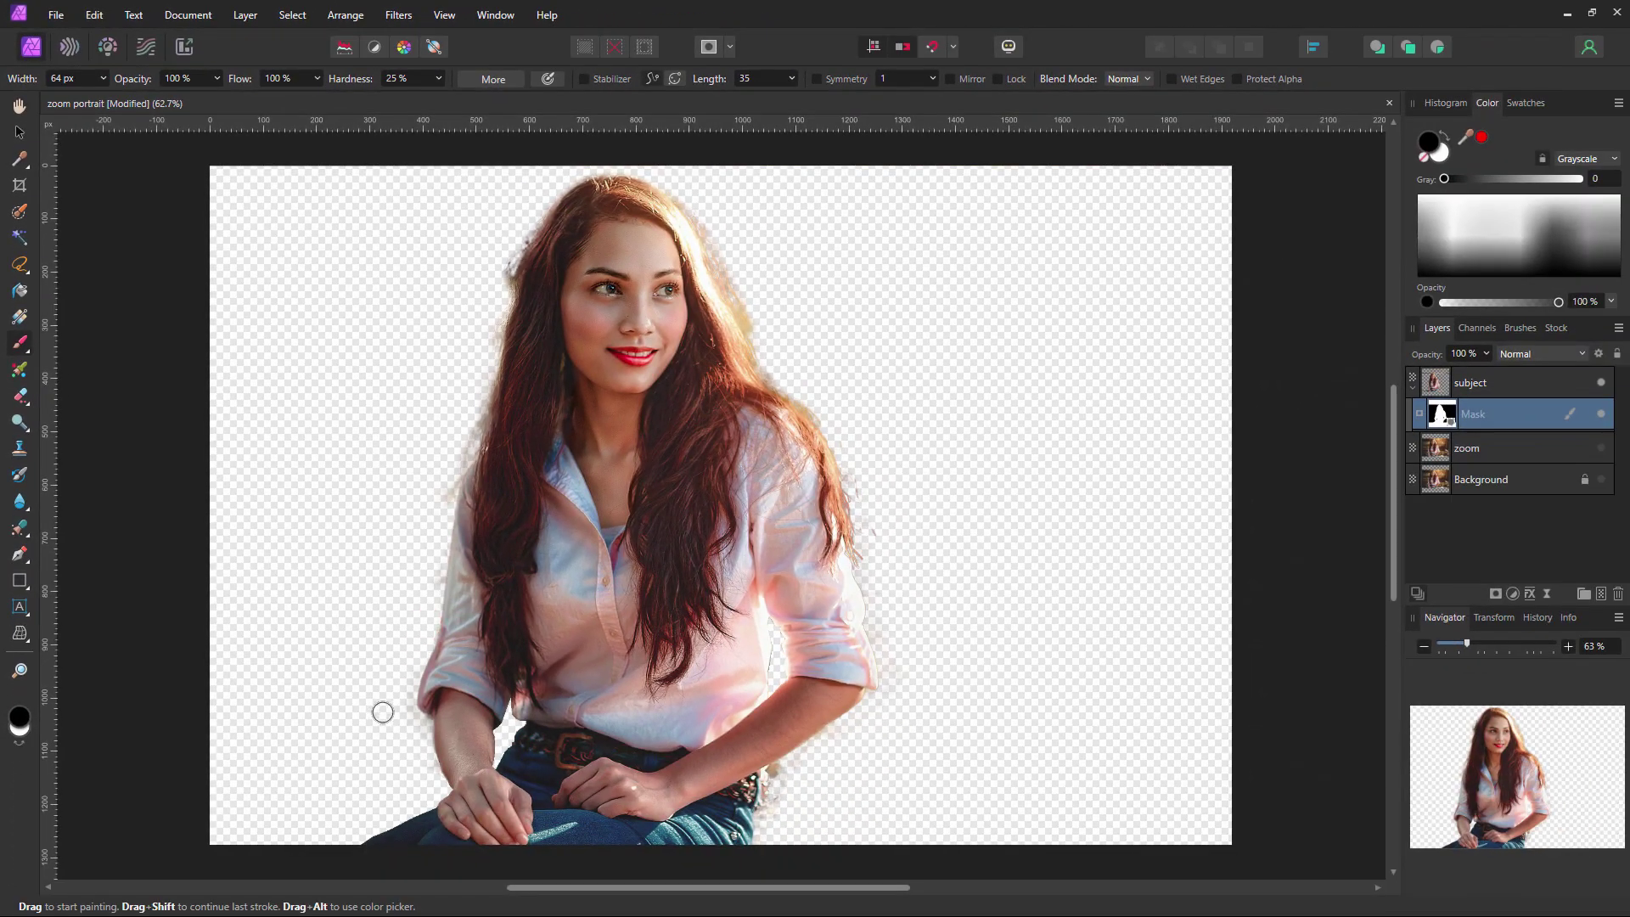
left_click(400, 690)
left_click(451, 753)
- Touch up the mask's lower edge, collapse the subject layer, and unhide the zoom layer
left_click(779, 775)
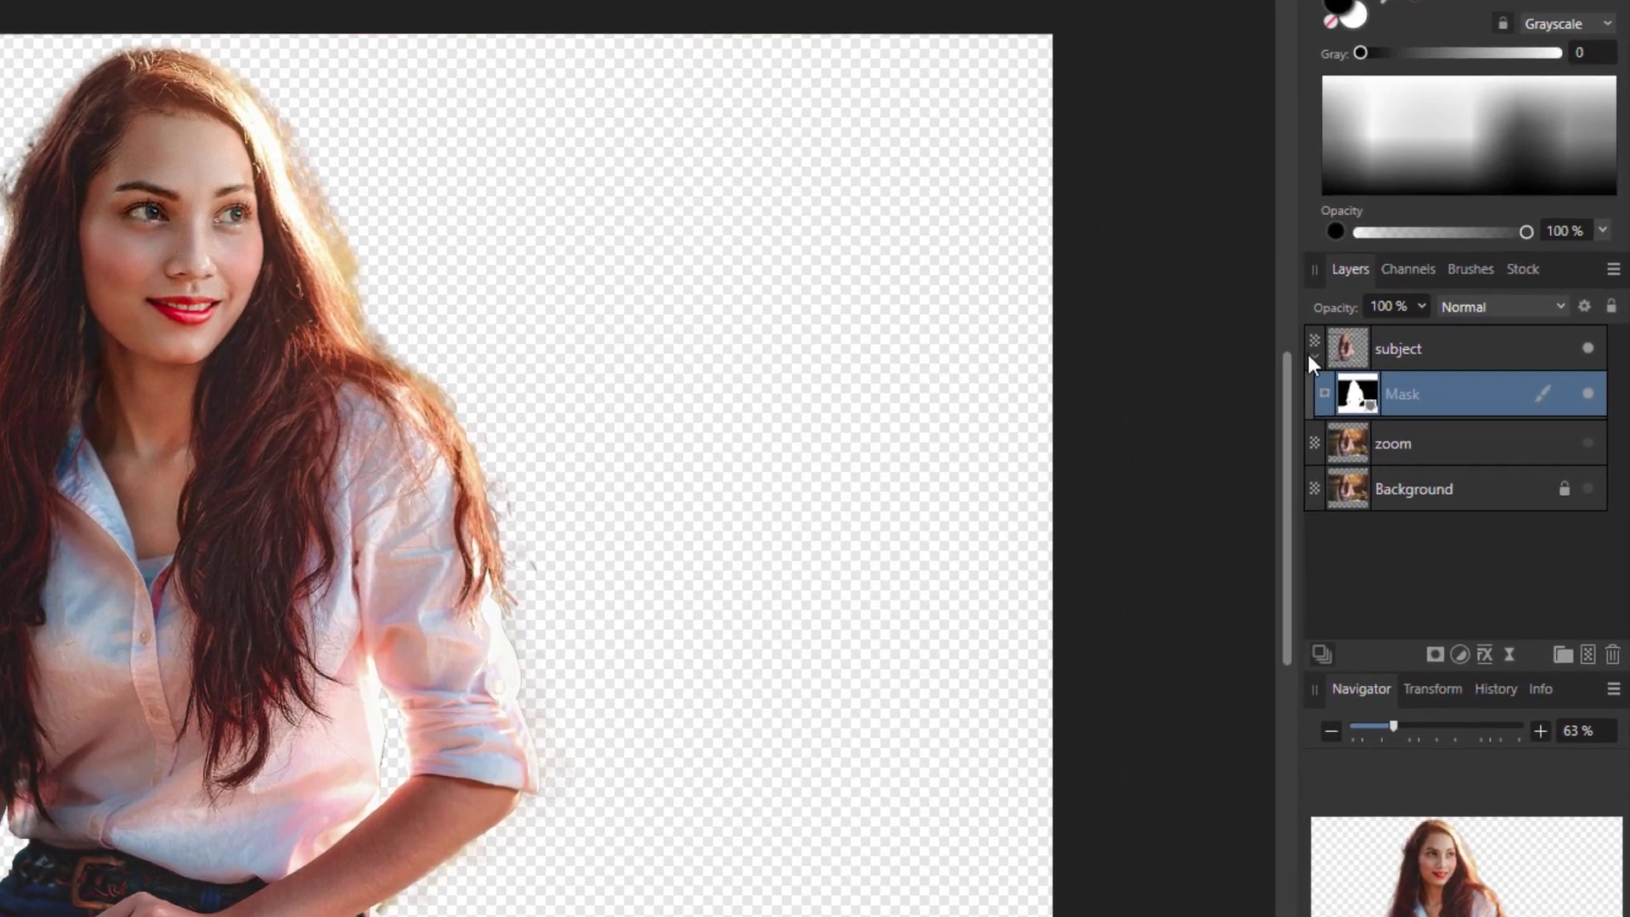
left_click(1313, 357)
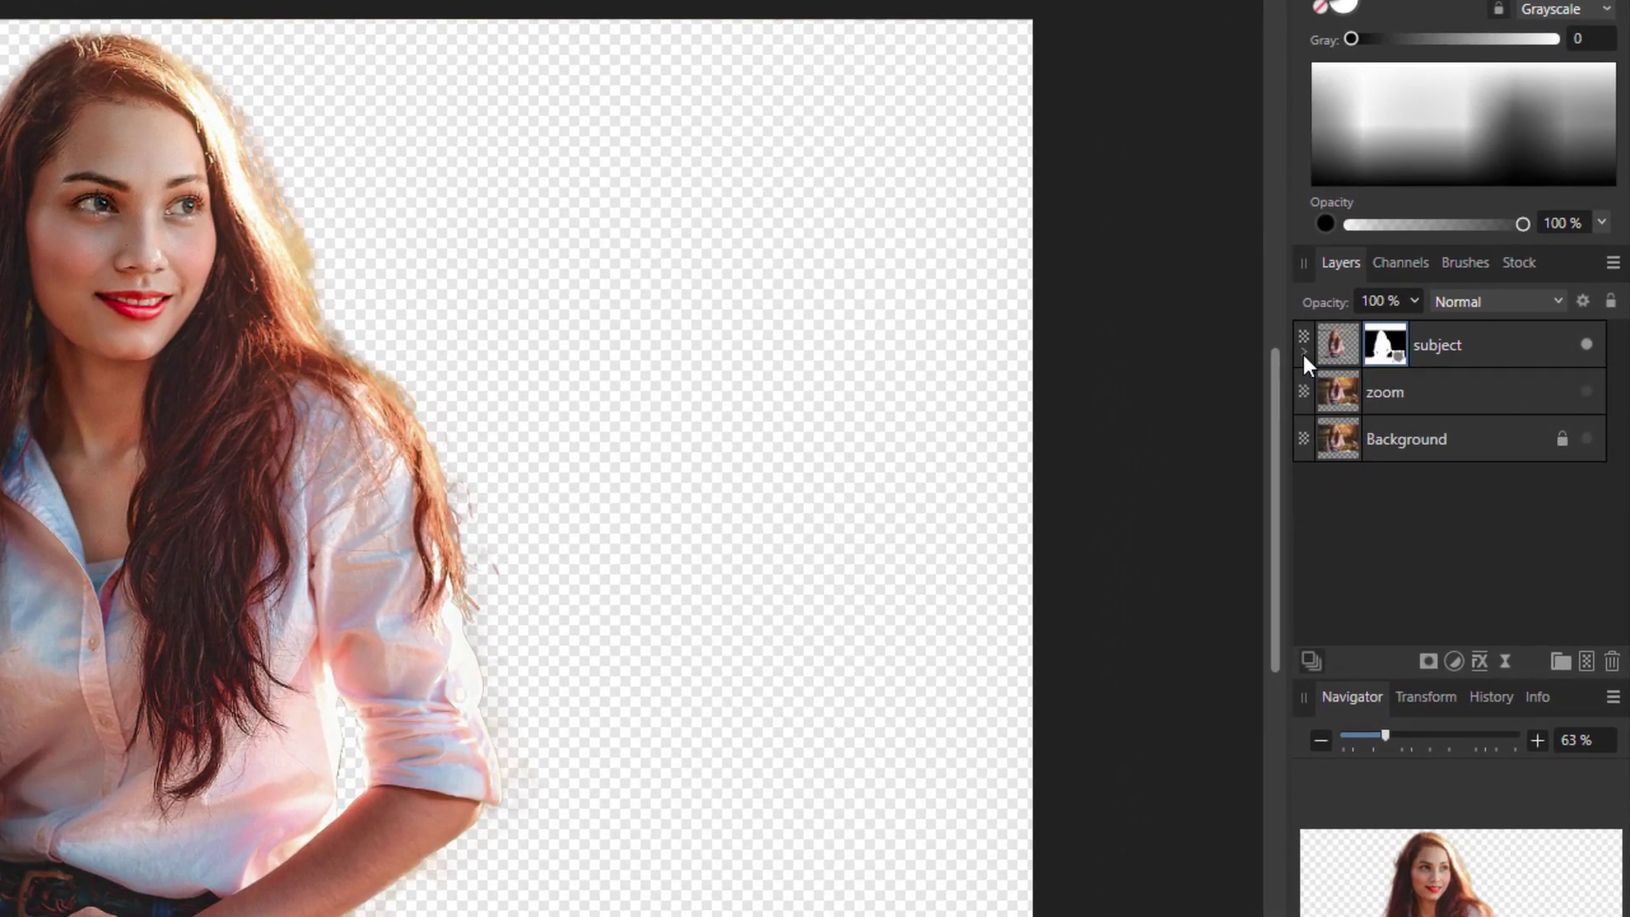
left_click(1313, 357)
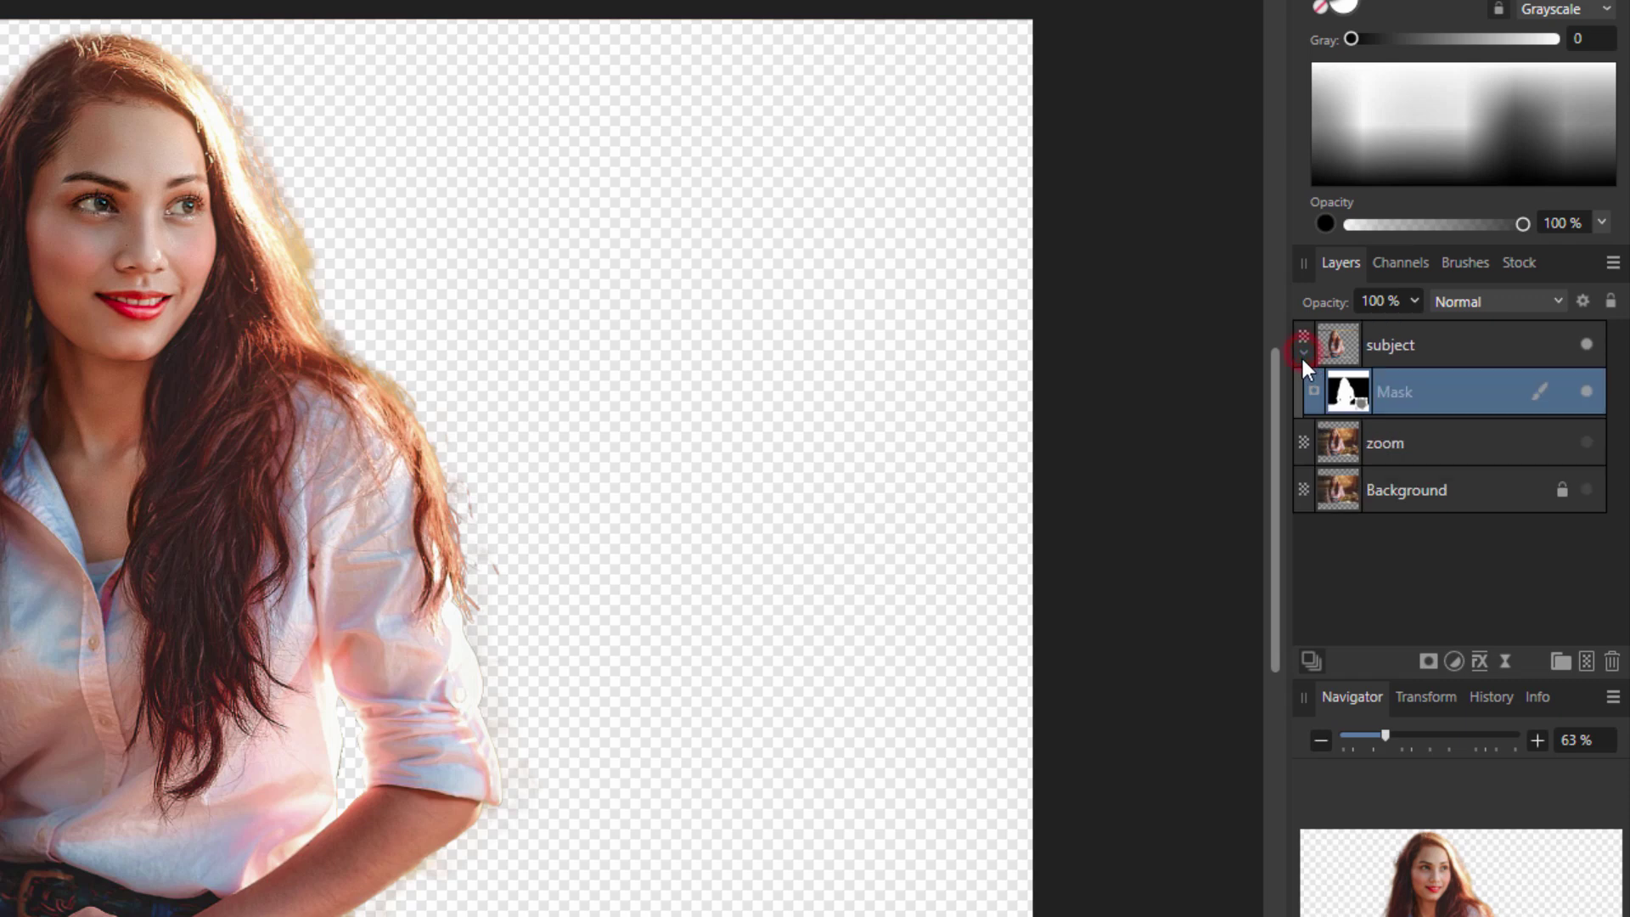
left_click(1303, 354)
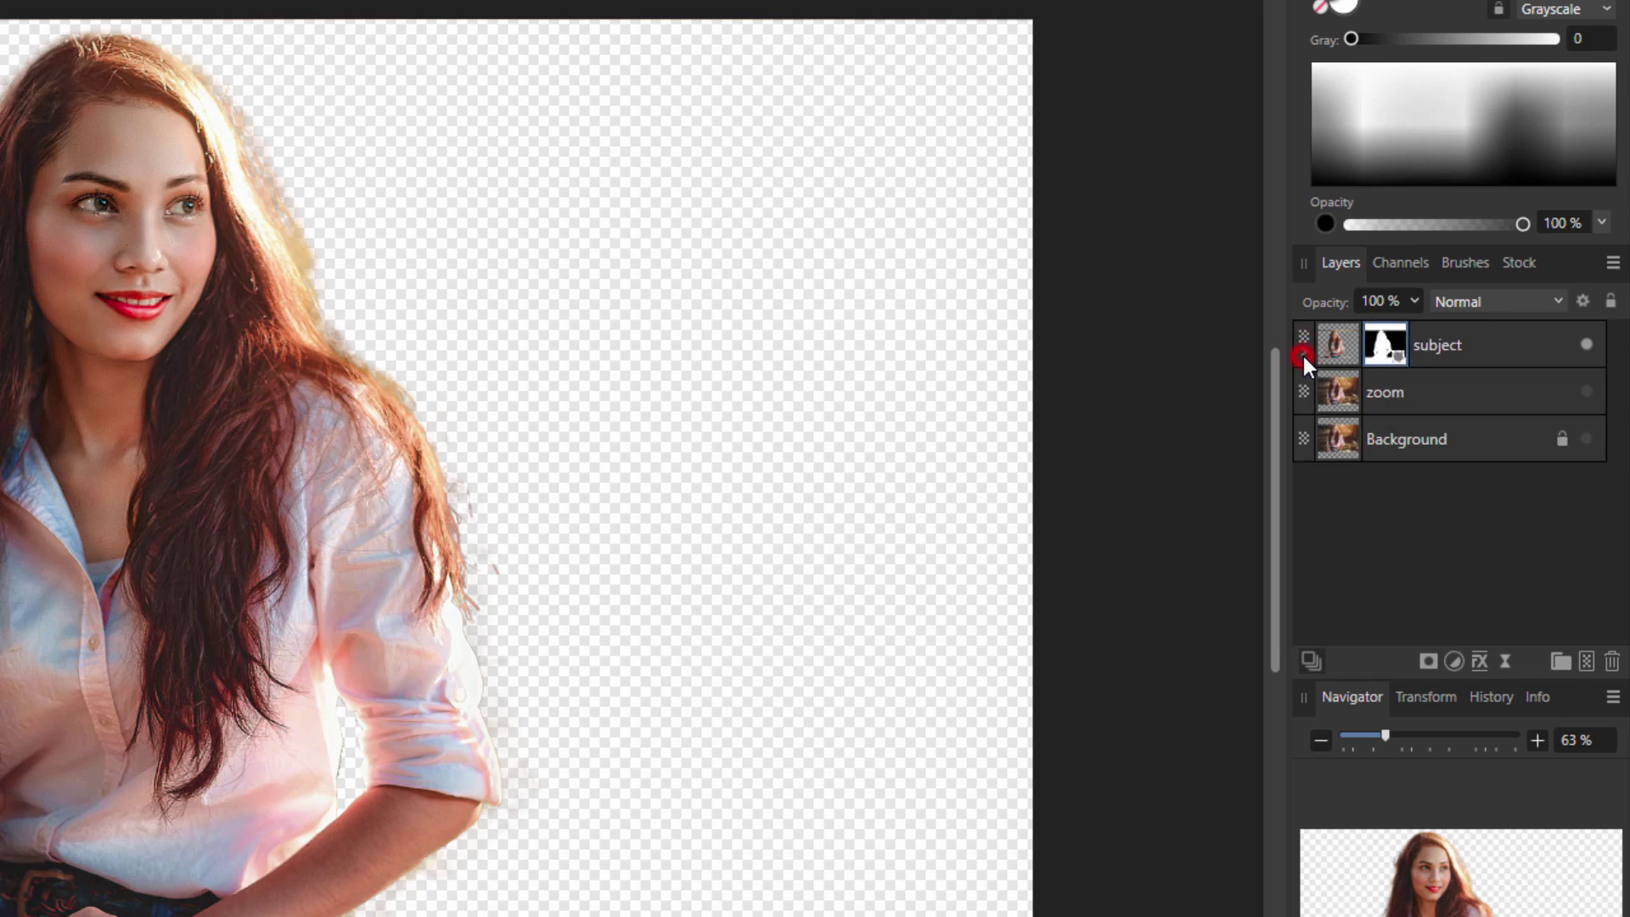
left_click(1303, 354)
left_click(1303, 354)
left_click(1442, 392)
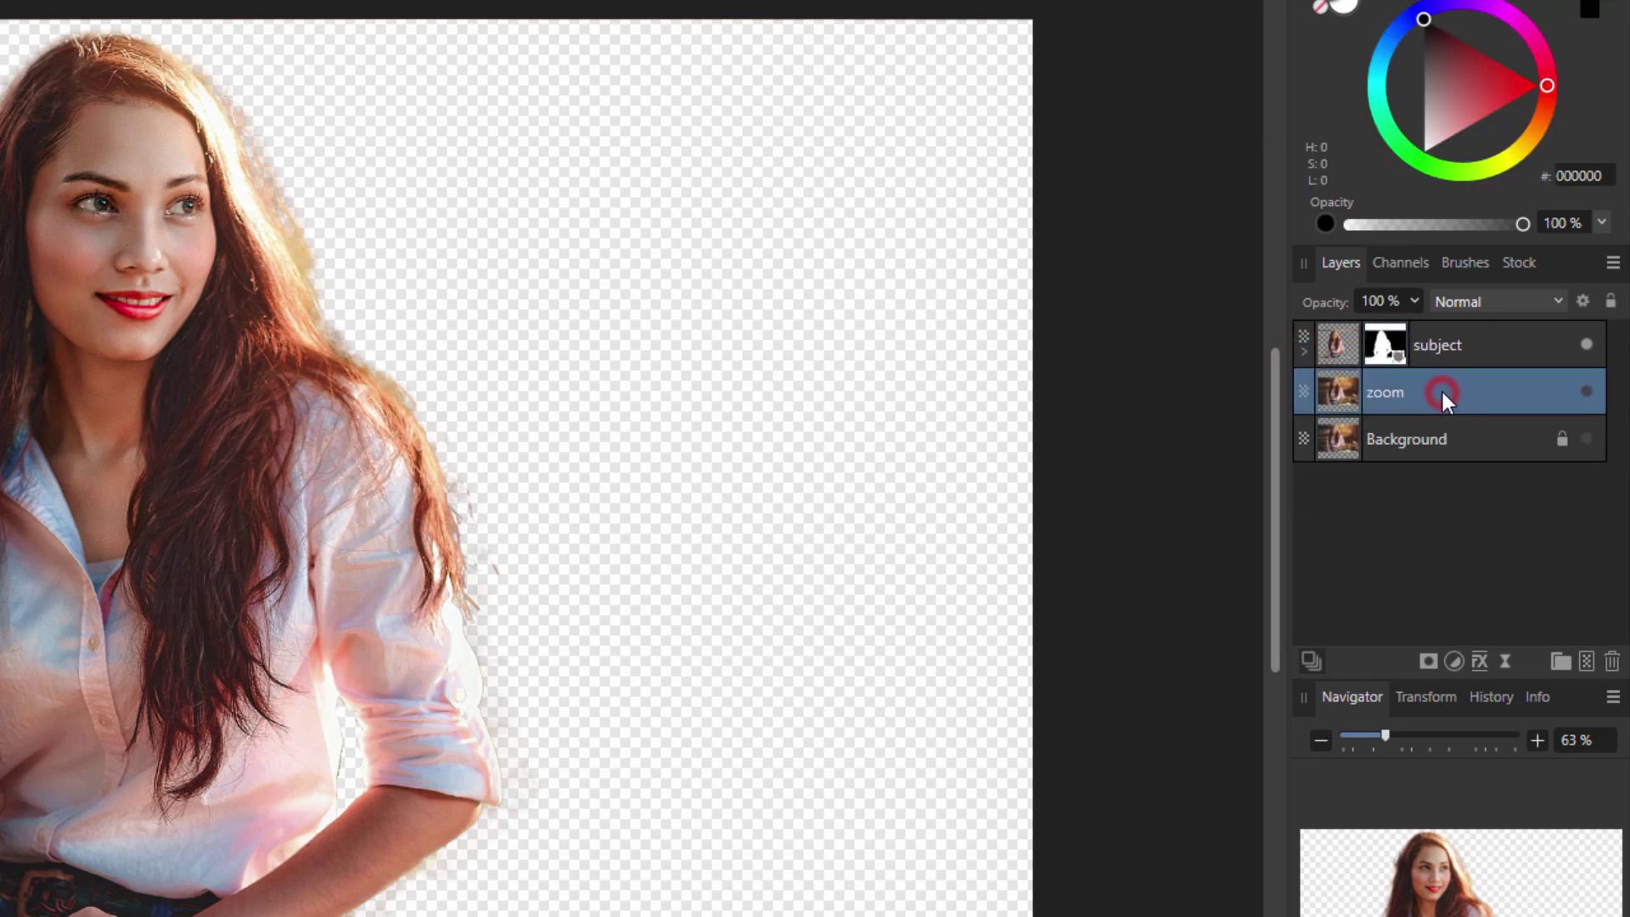
left_click(1586, 392)
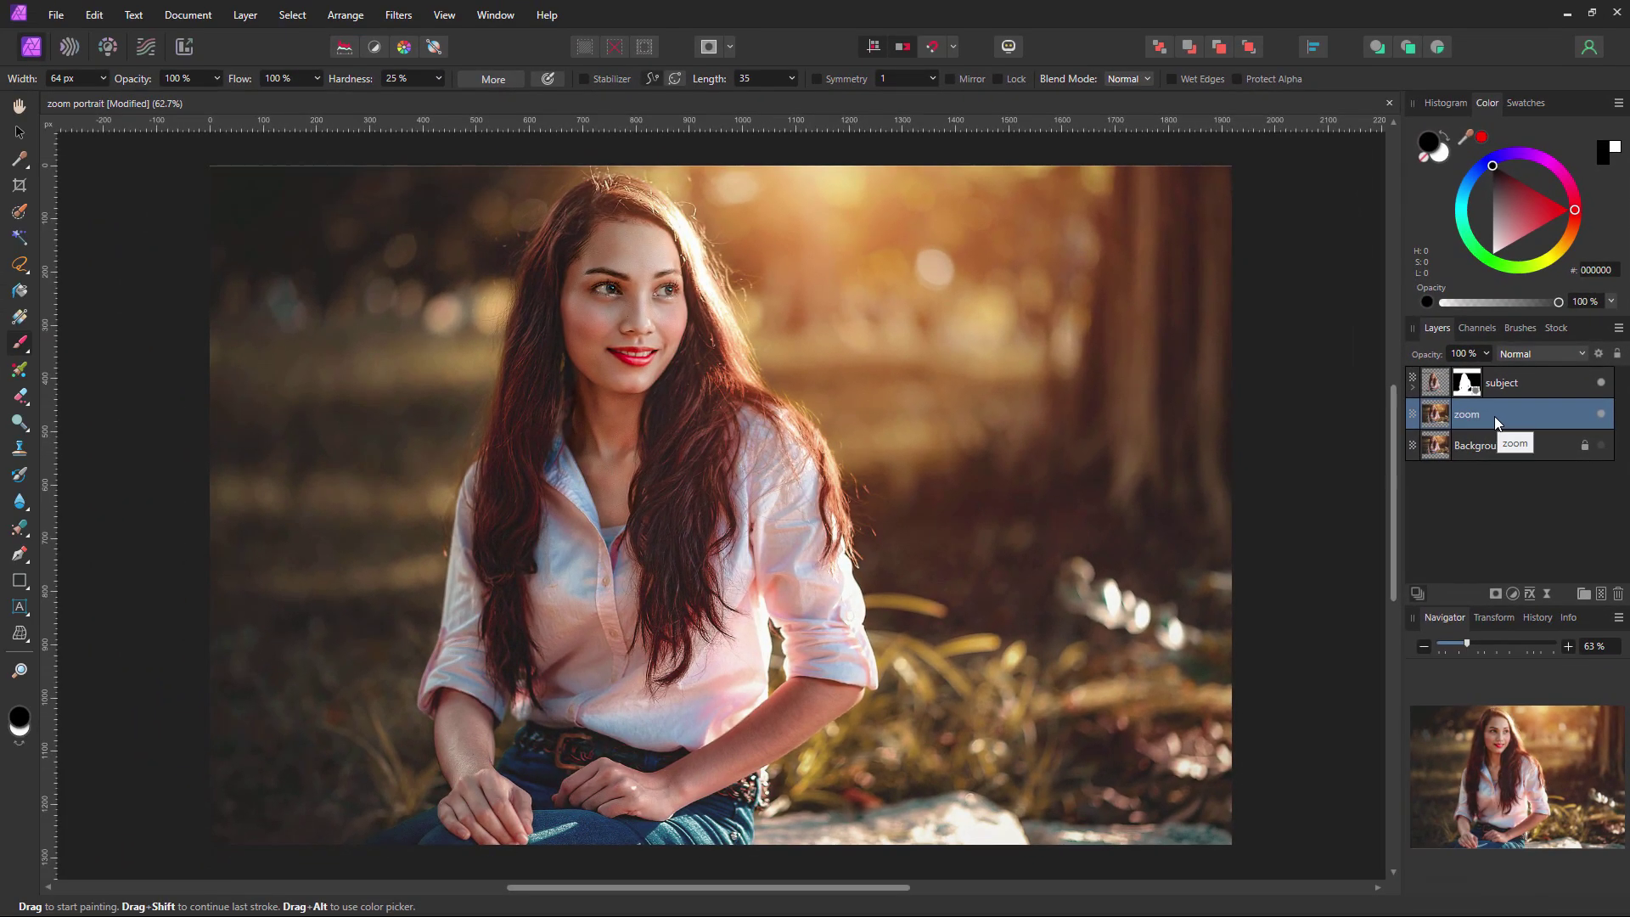
- Apply a Zoom Blur with a 100 px radius to the zoom layer
left_click(912, 217)
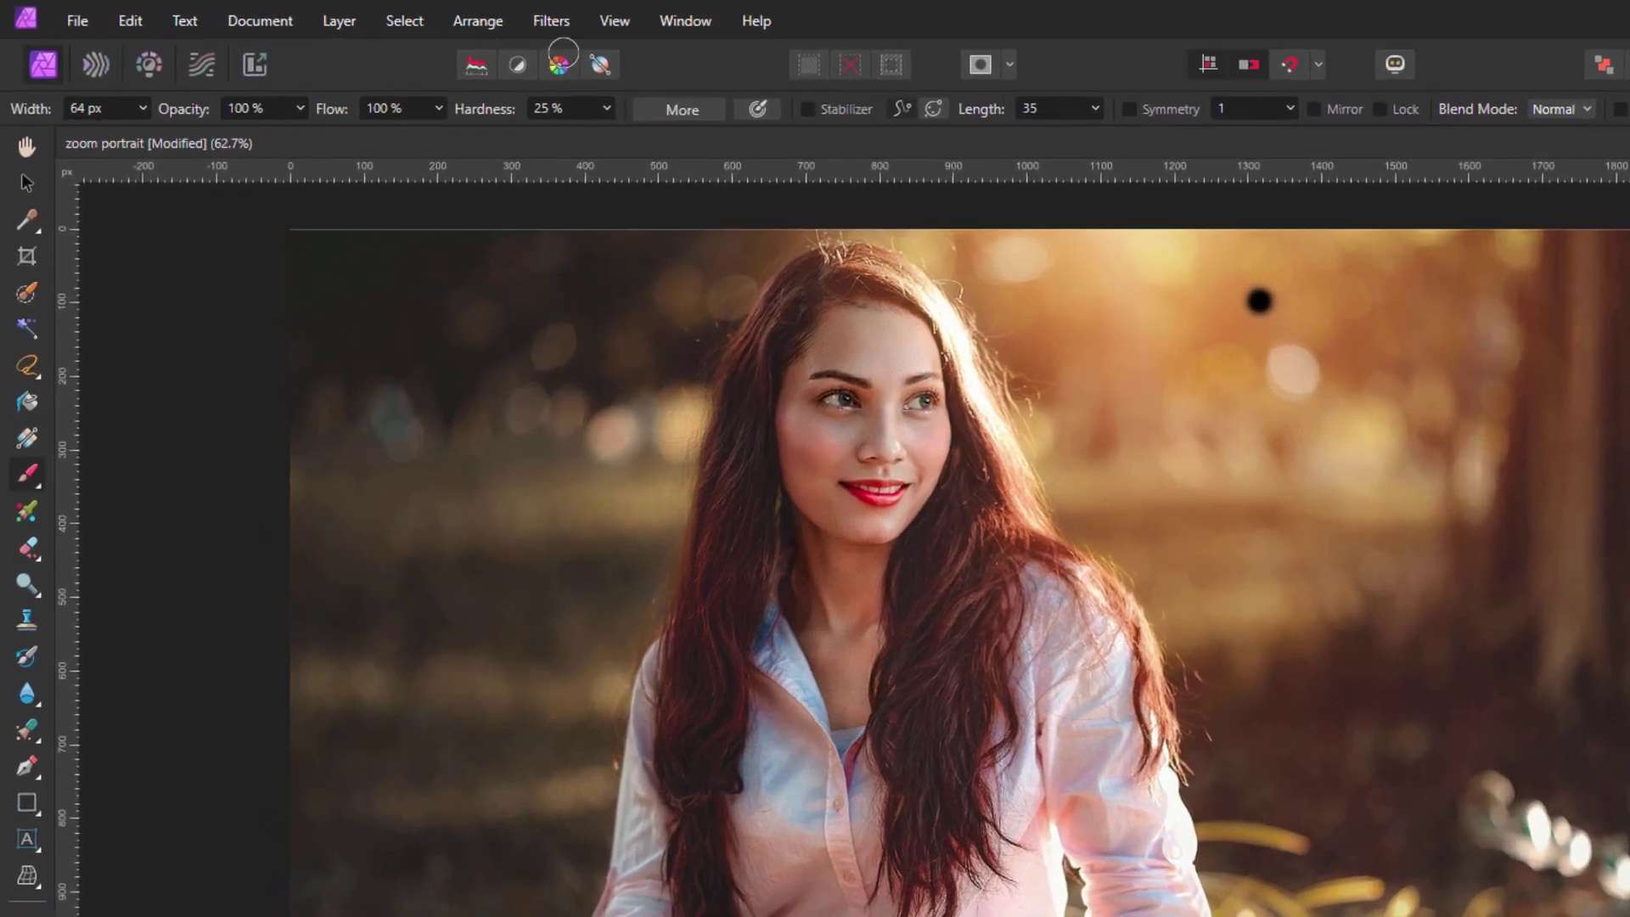
left_click(551, 22)
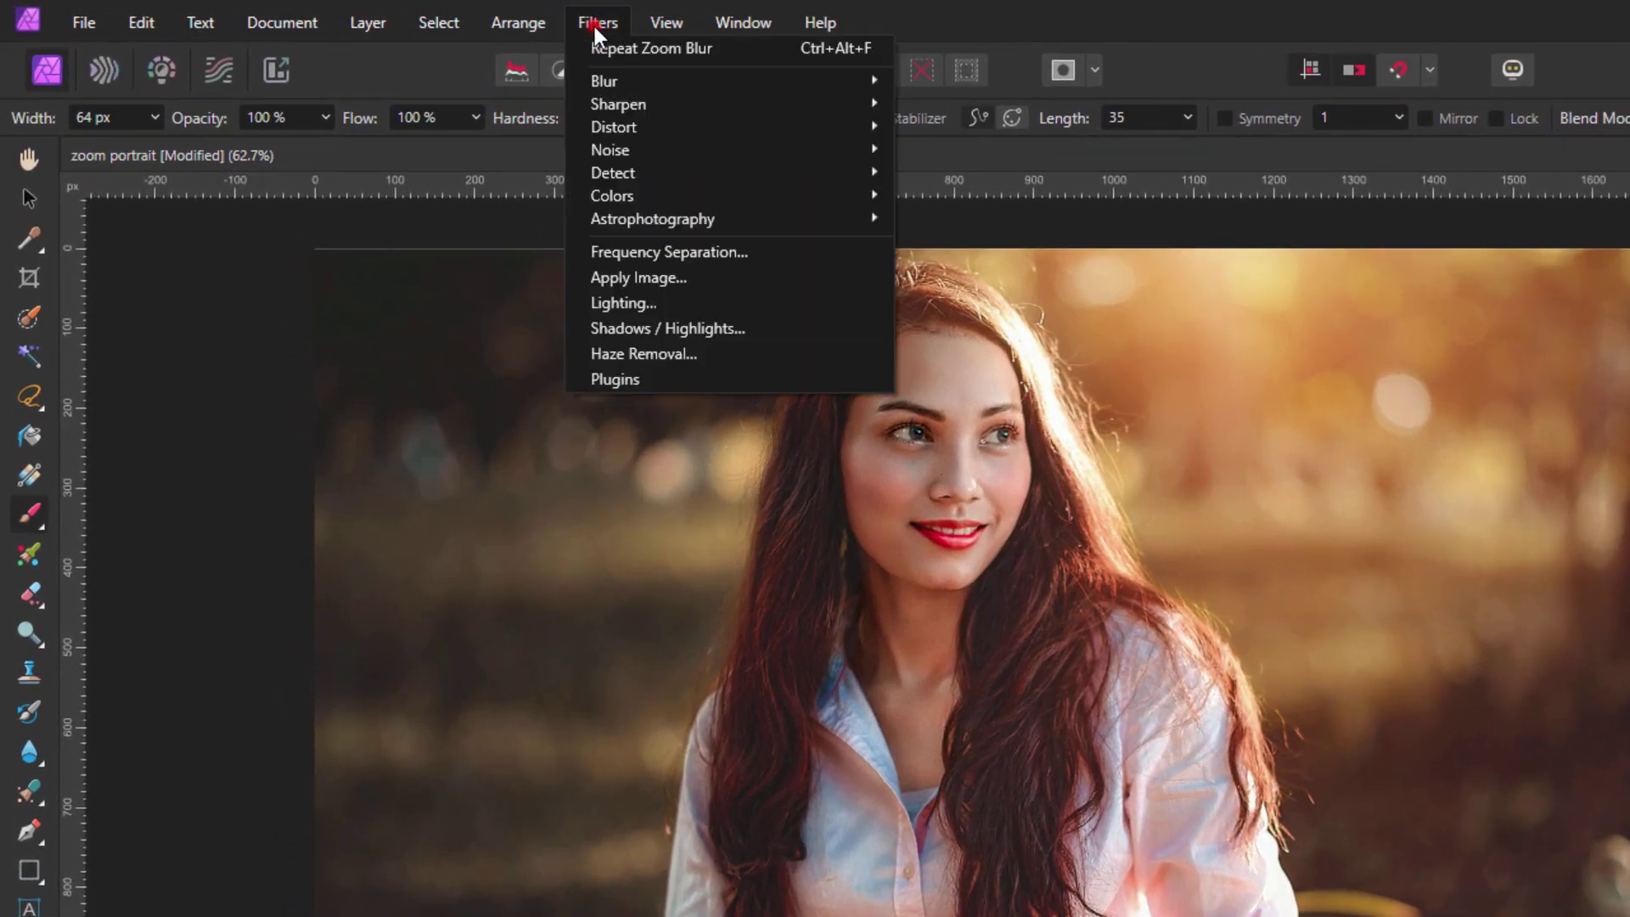
mouse_move(566, 68)
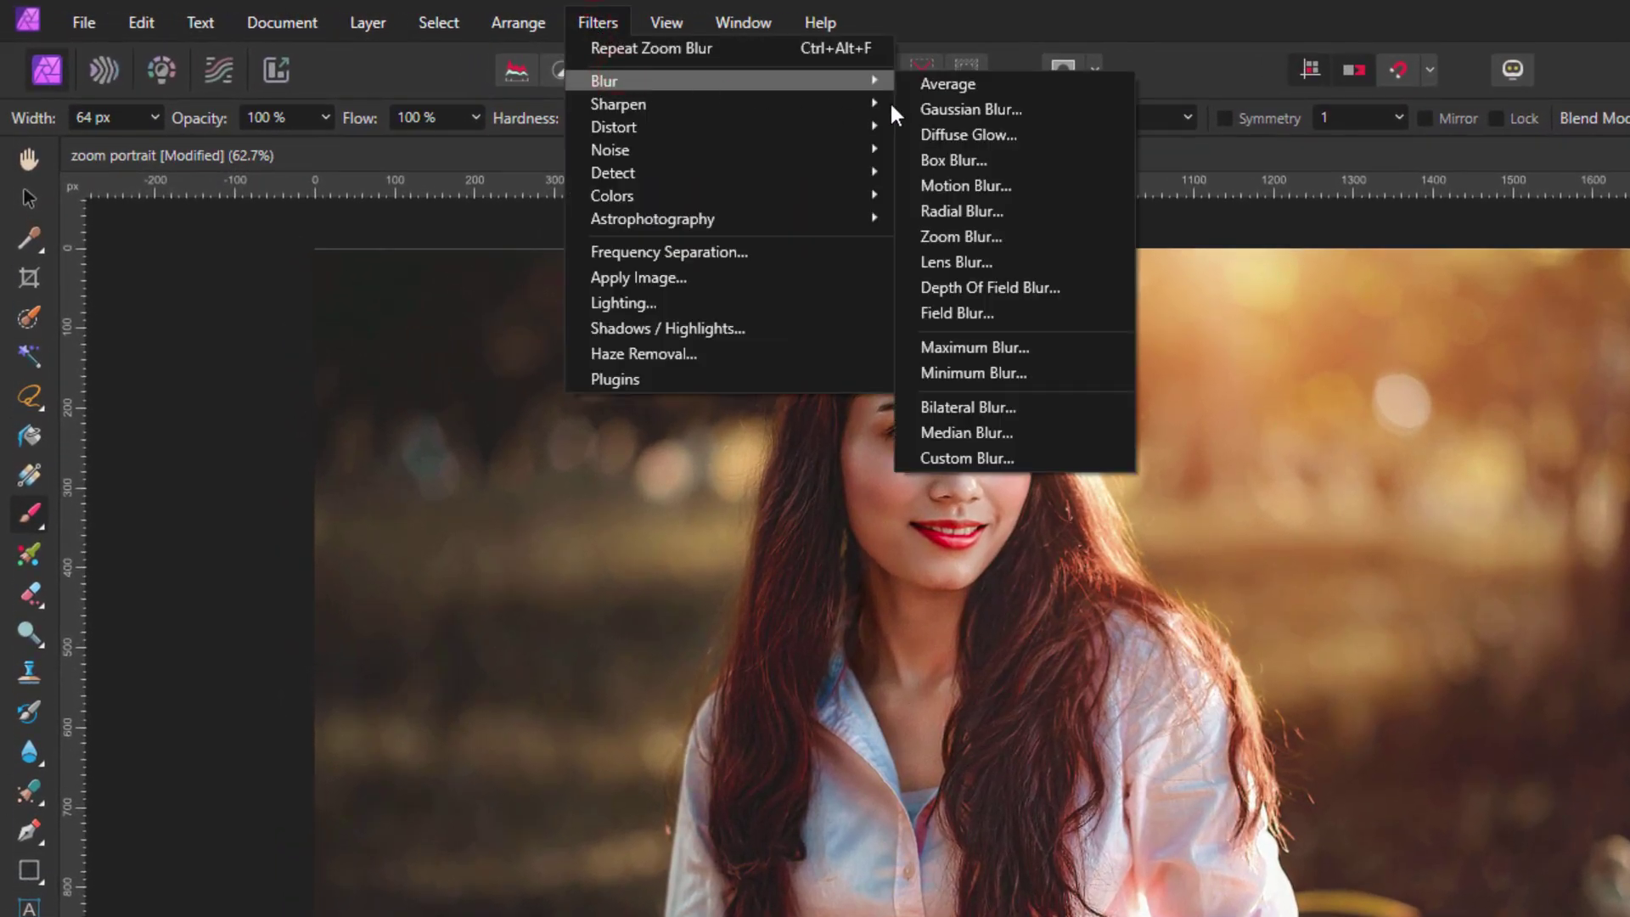
left_click(1000, 238)
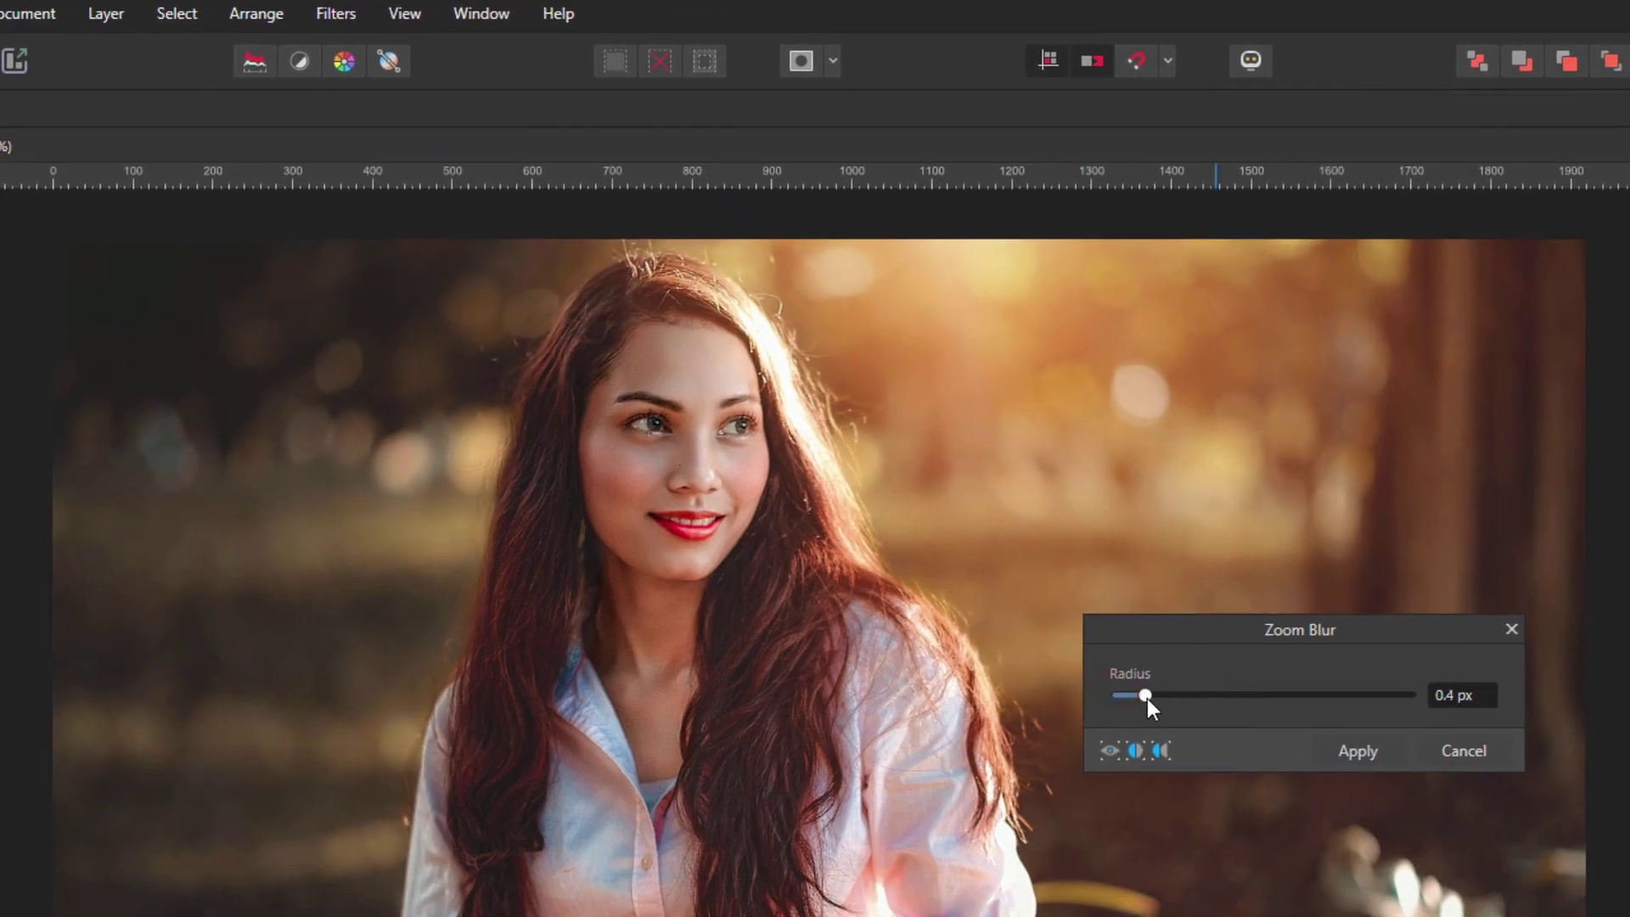
left_click_drag(1146, 696, 1429, 694)
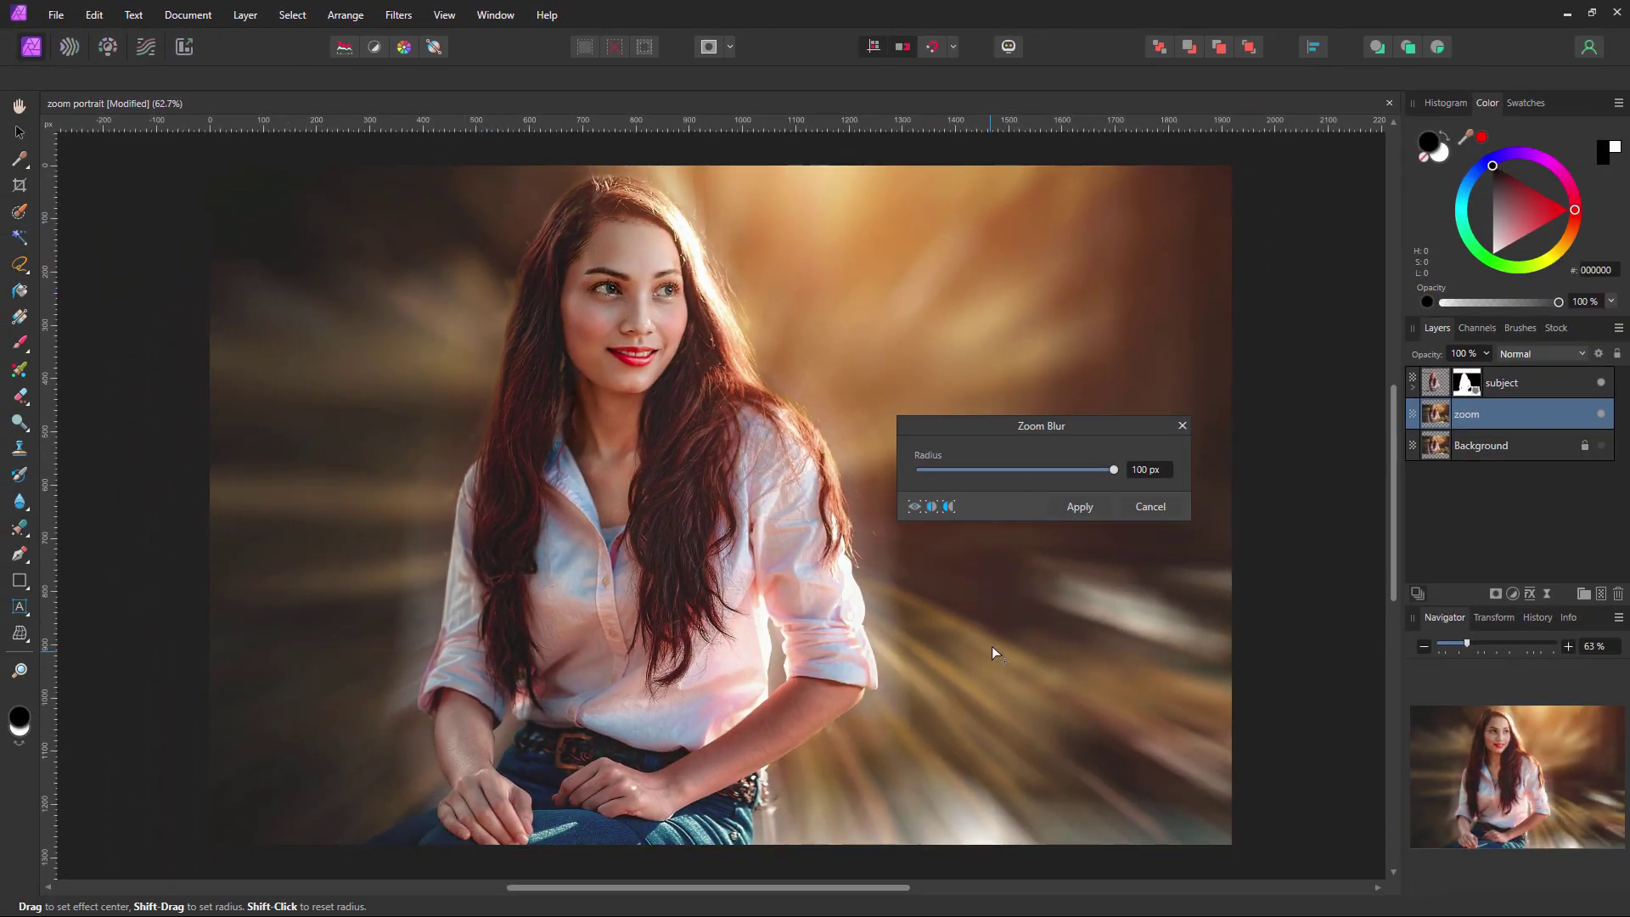
left_click_drag(1112, 469, 1046, 477)
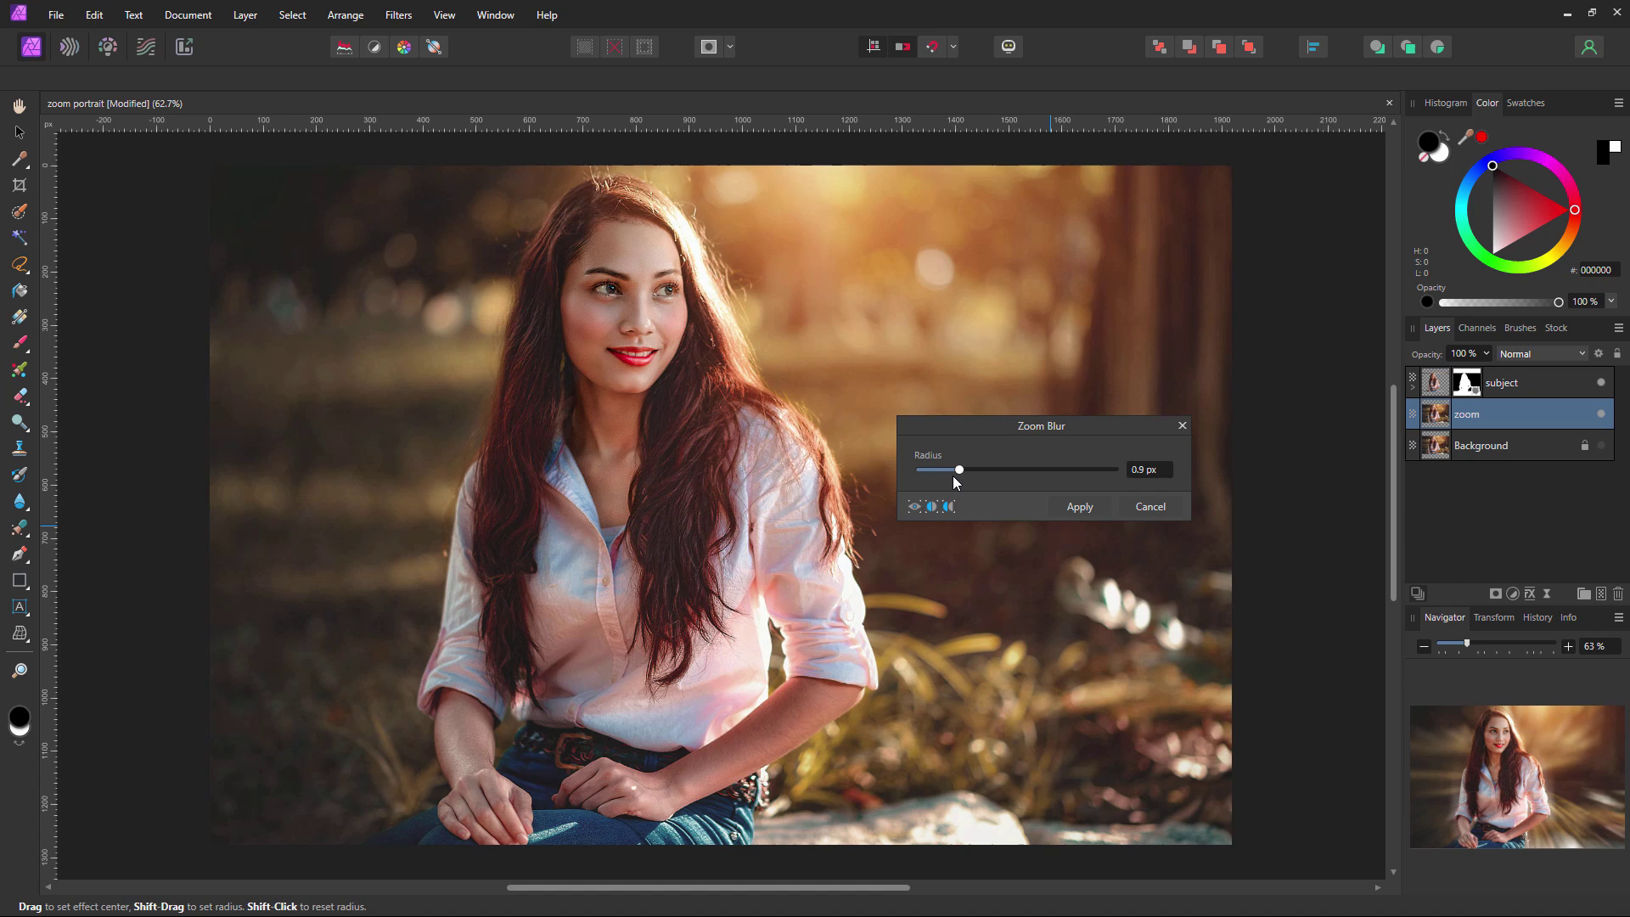
left_click_drag(954, 477, 916, 479)
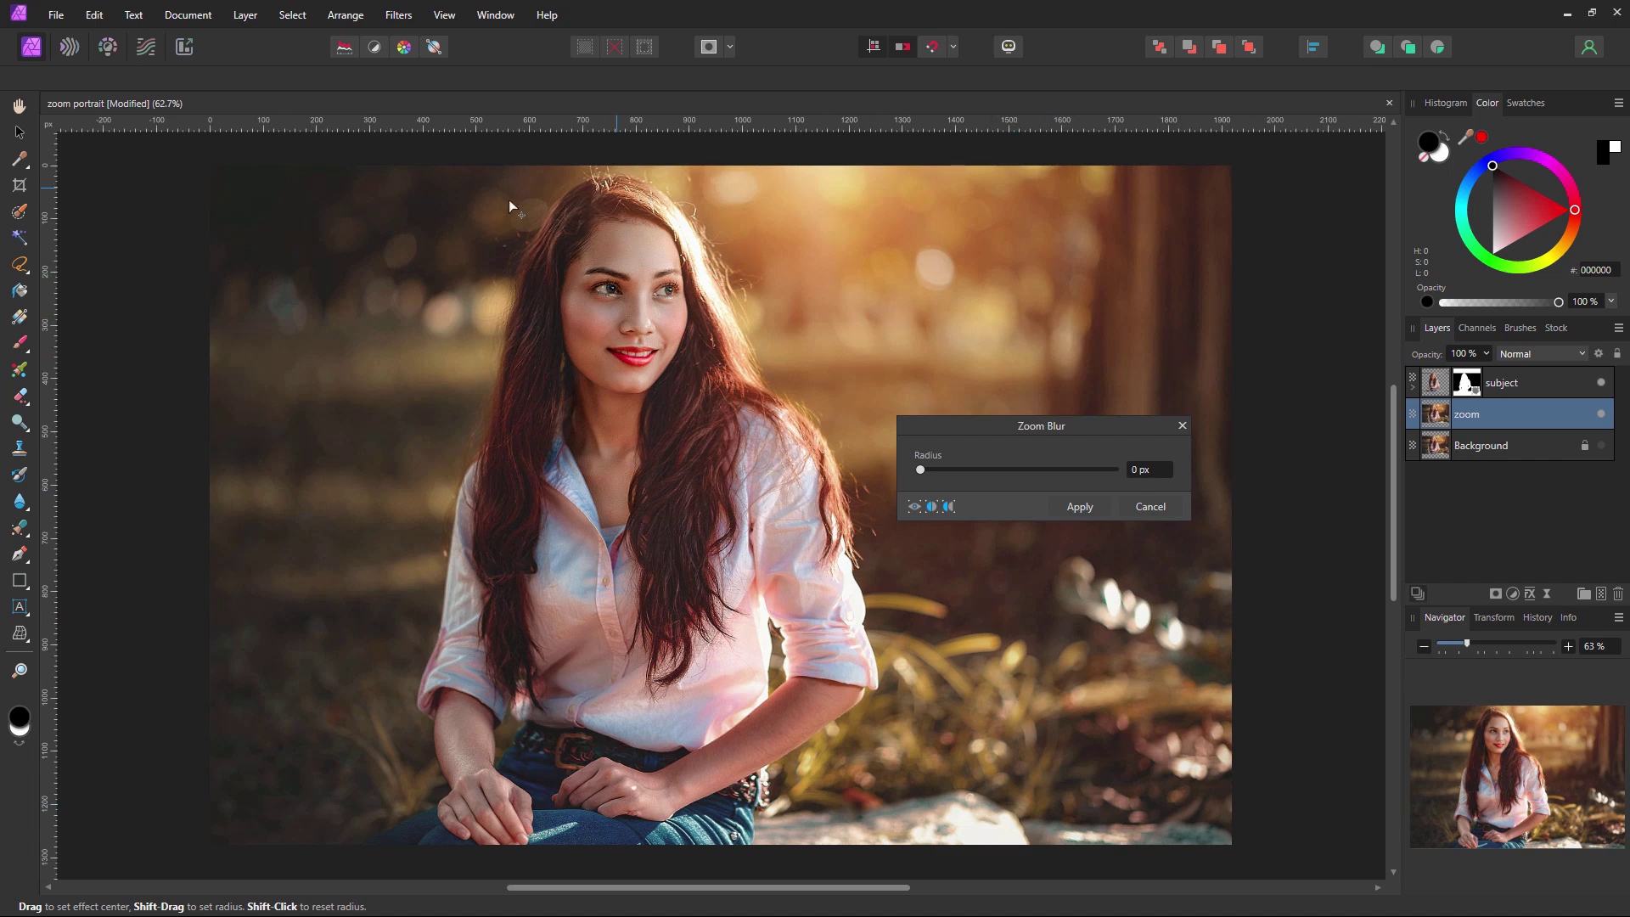
left_click_drag(925, 471, 1142, 473)
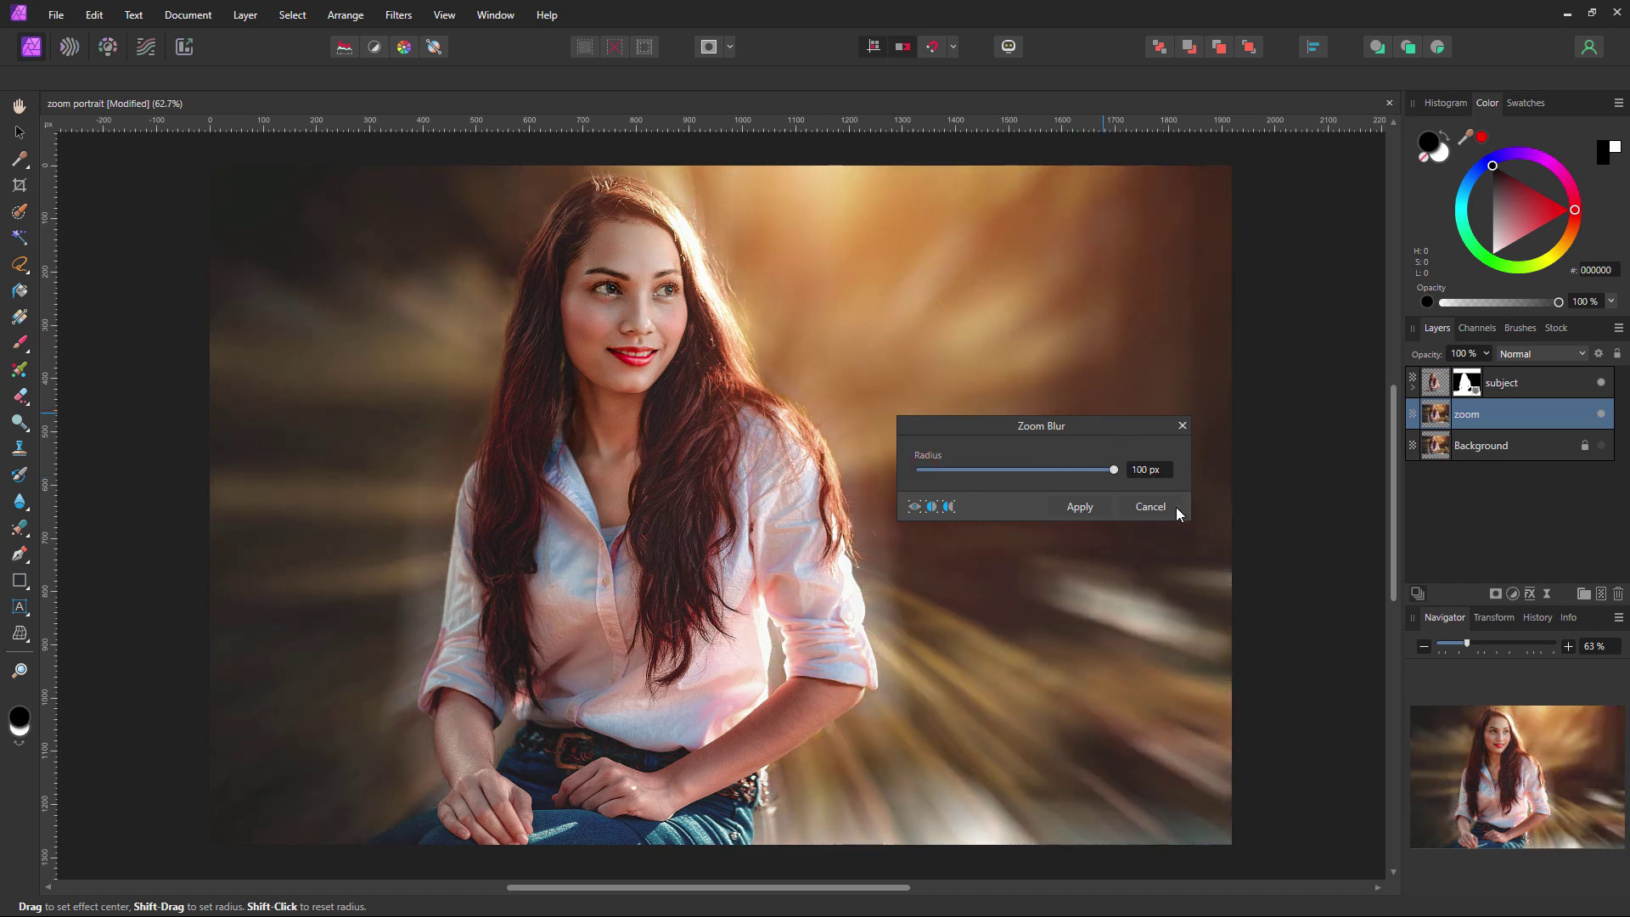
left_click(1078, 506)
- Undo the stray black brush dab and deselect the zoom layer using the Move Tool
key("b")
left_click(1151, 644)
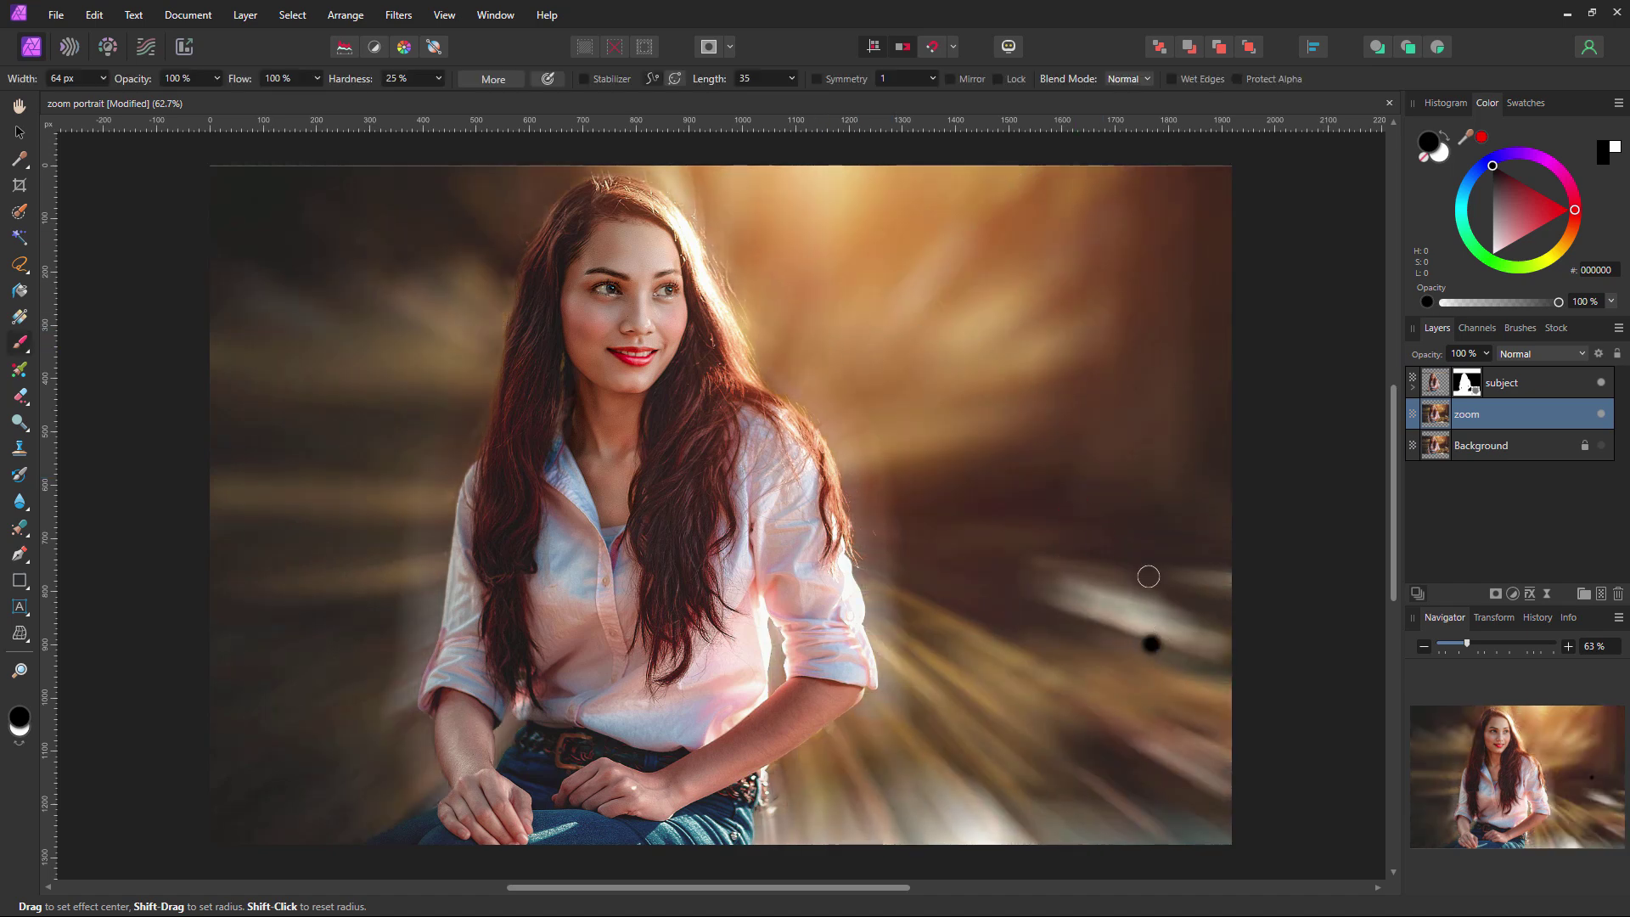
key("ctrl+z")
left_click(18, 131)
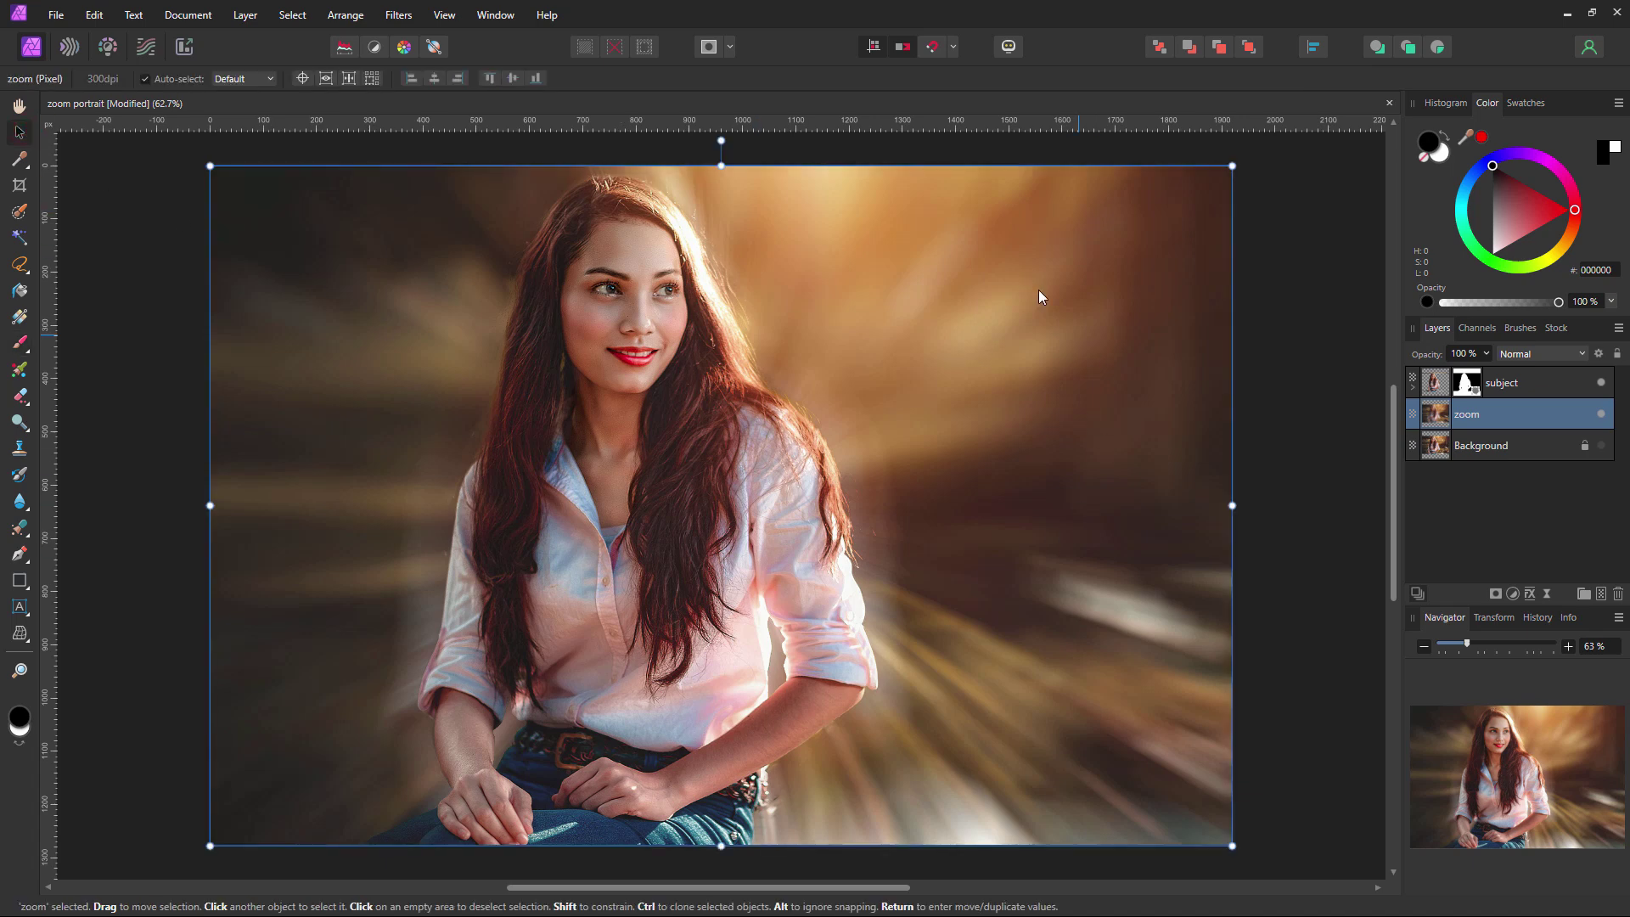
left_click(1269, 390)
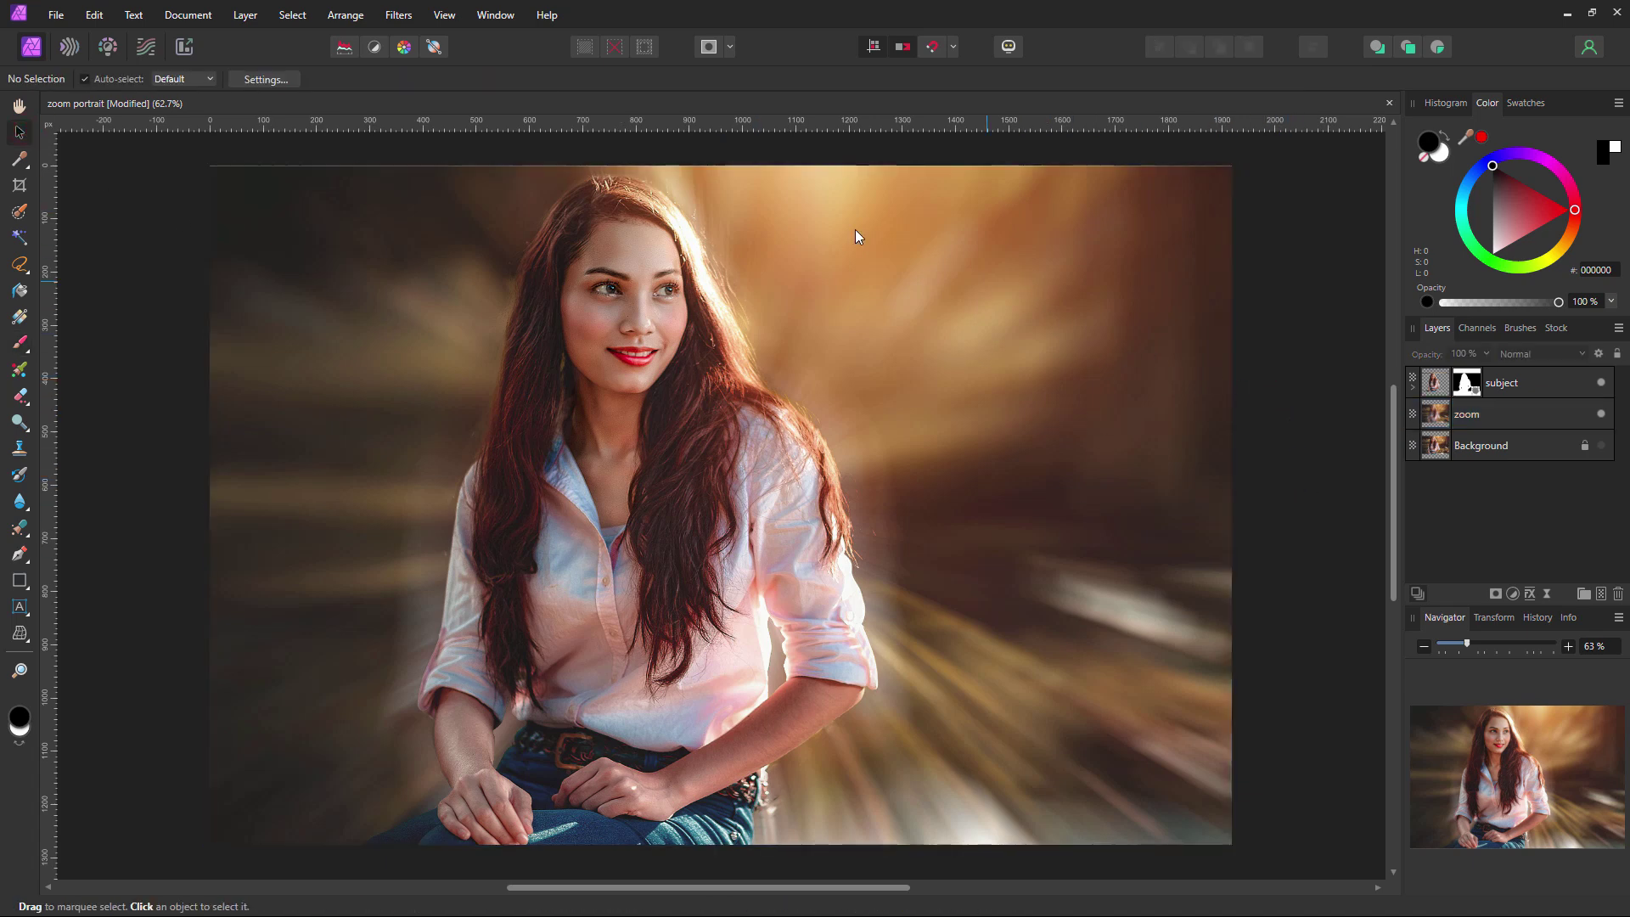